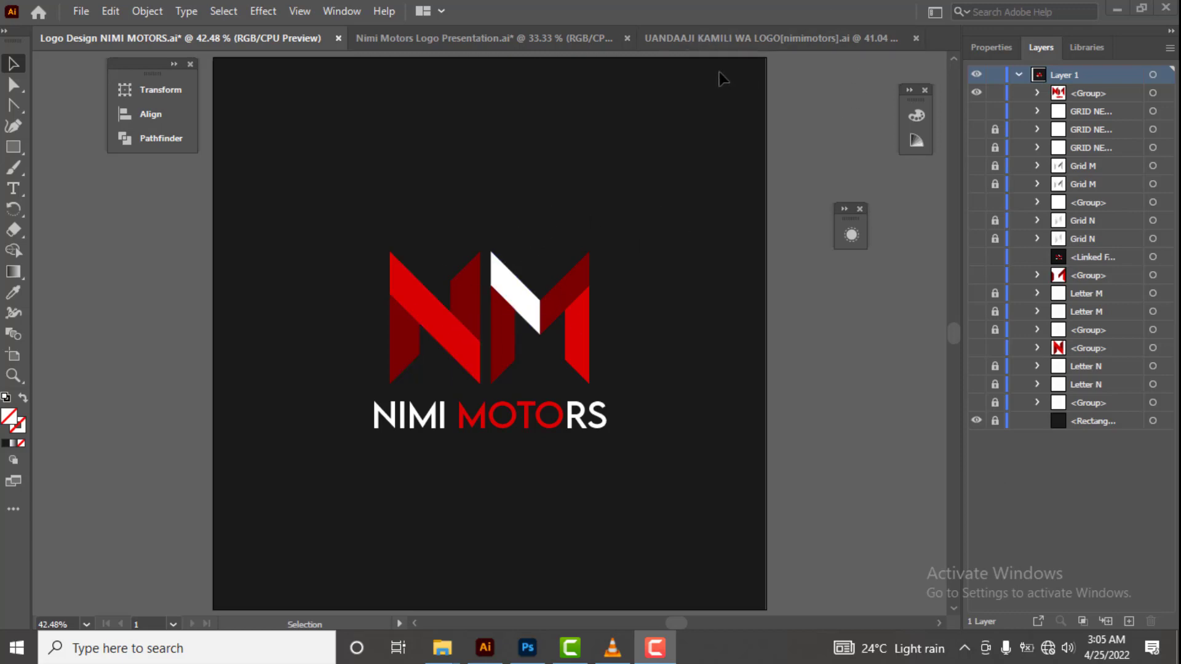
Switch to the UANDAAJI KAMILI WA LOGO[nimimotors].ai document and ungroup the upper construction grid.
click(728, 38)
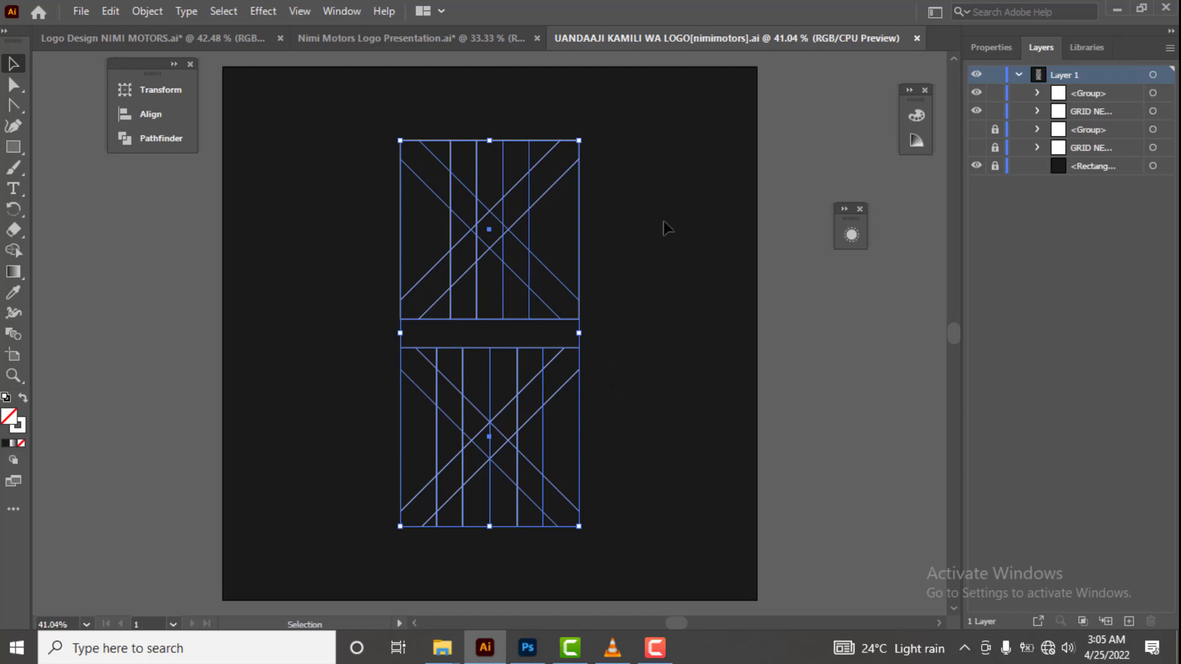
click(596, 102)
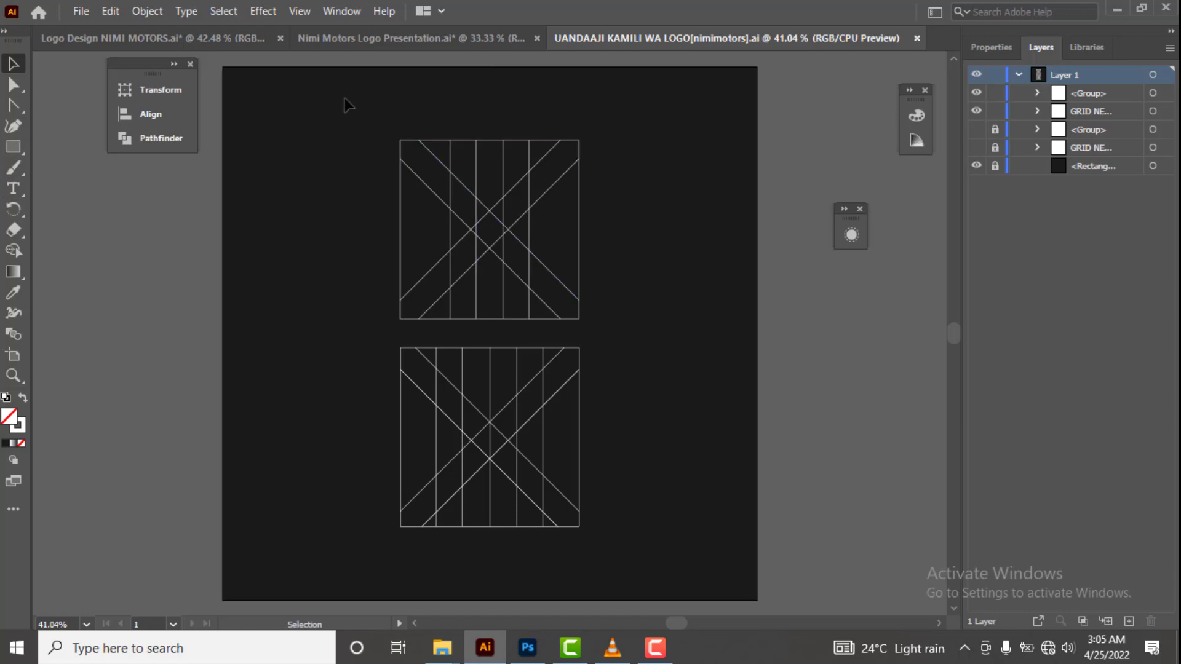
drag(344, 98, 611, 329)
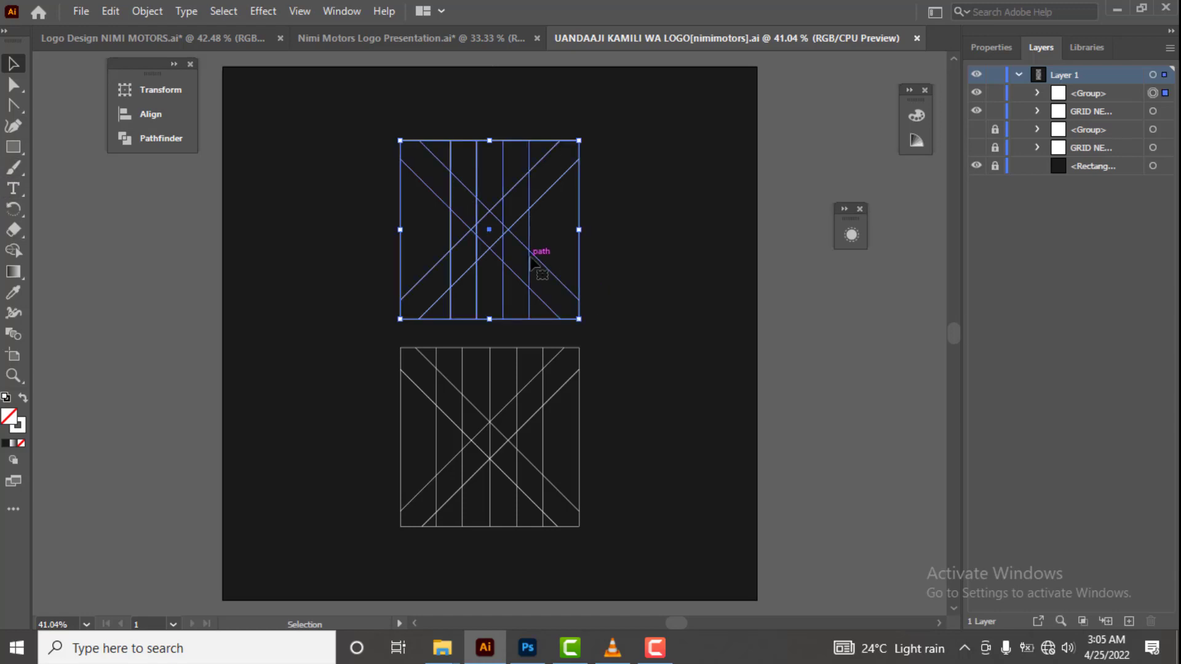
right_click(475, 213)
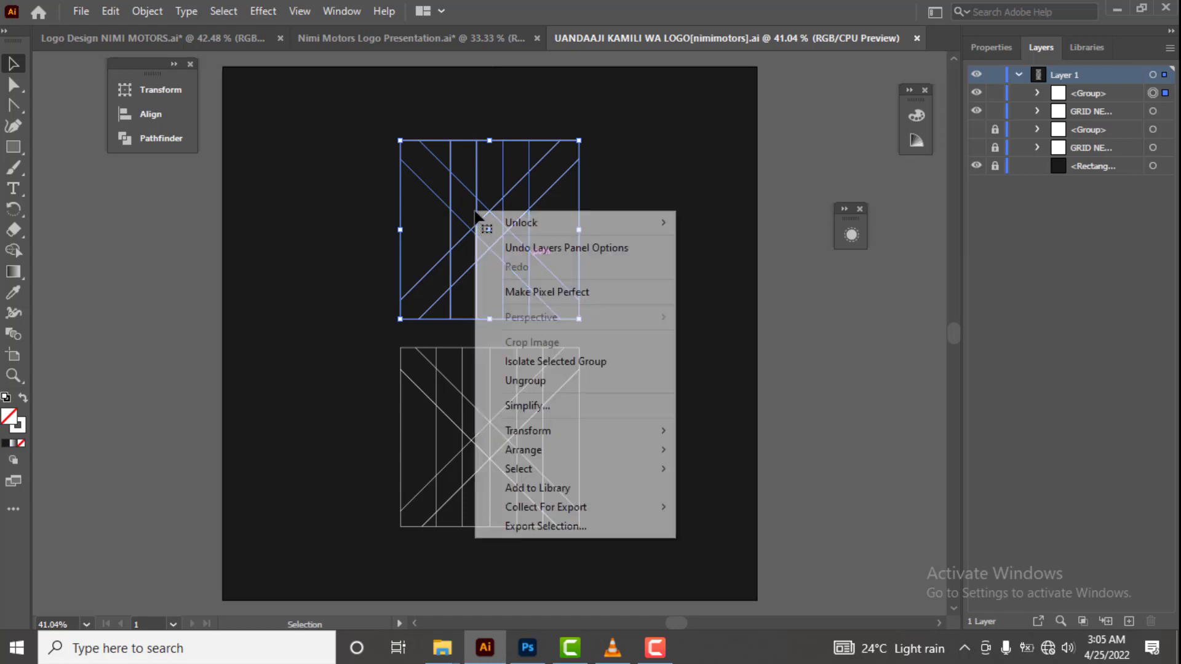
click(523, 371)
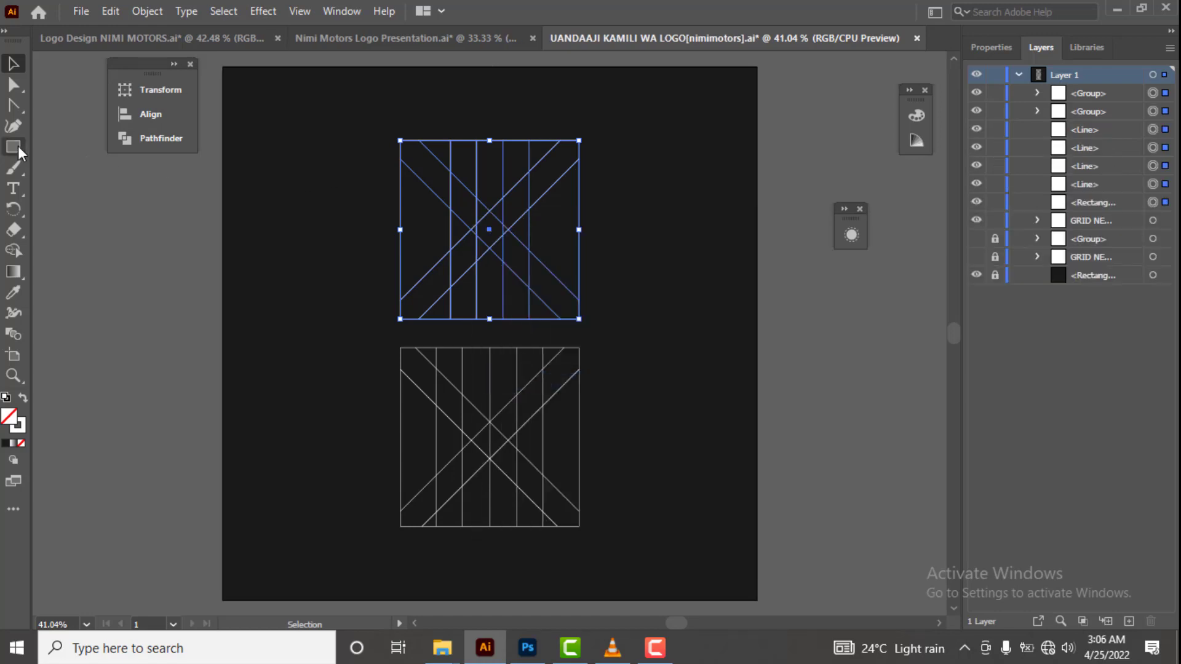
Merge the upper grid's regions with Shape Builder into the N's diagonal band, lower-left leg and upper-right leg.
click(14, 250)
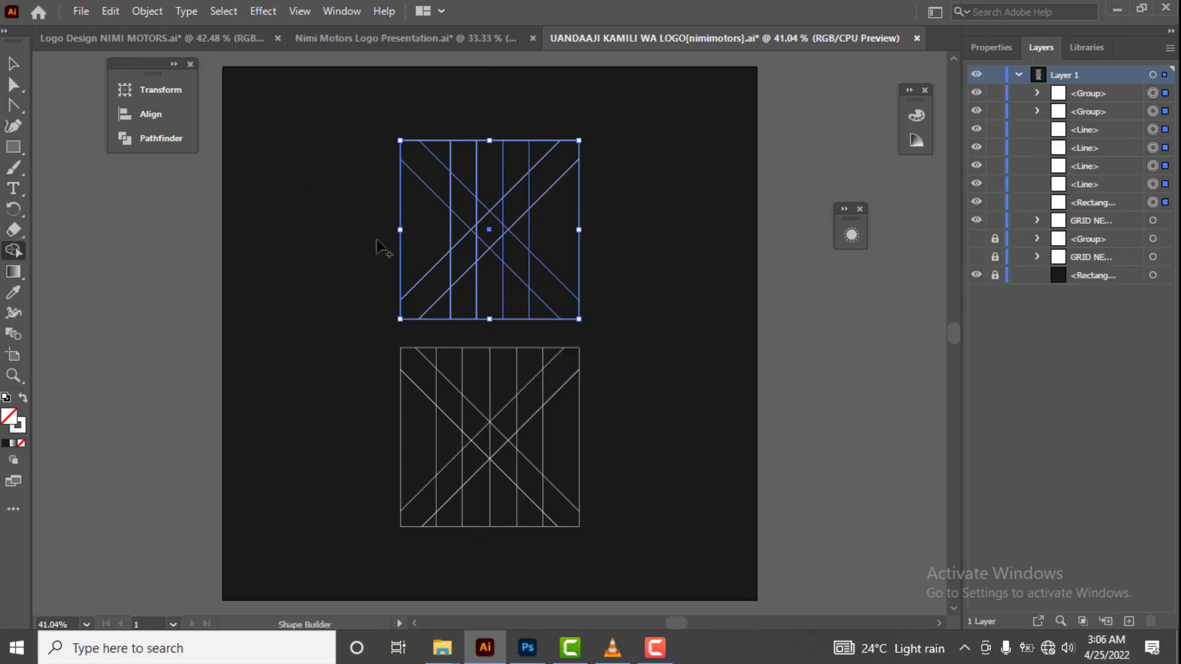
mouse_move(462, 200)
mouse_down()
mouse_move(499, 237)
mouse_move(474, 227)
mouse_move(511, 248)
mouse_up()
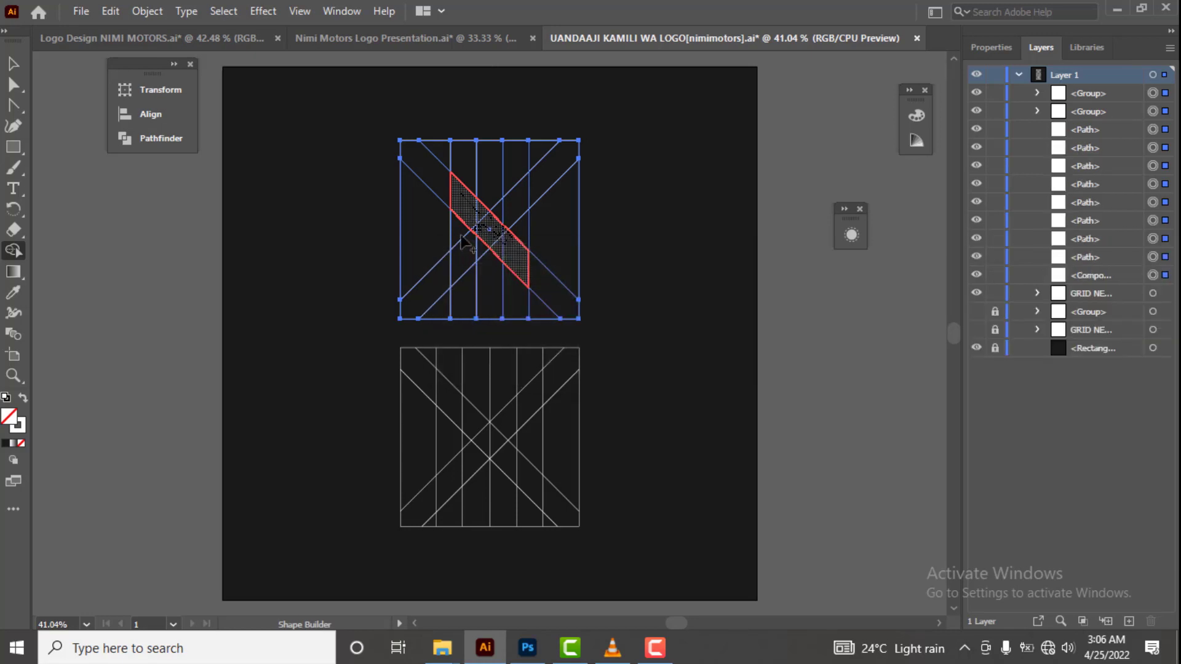
click(469, 237)
drag(471, 252, 458, 237)
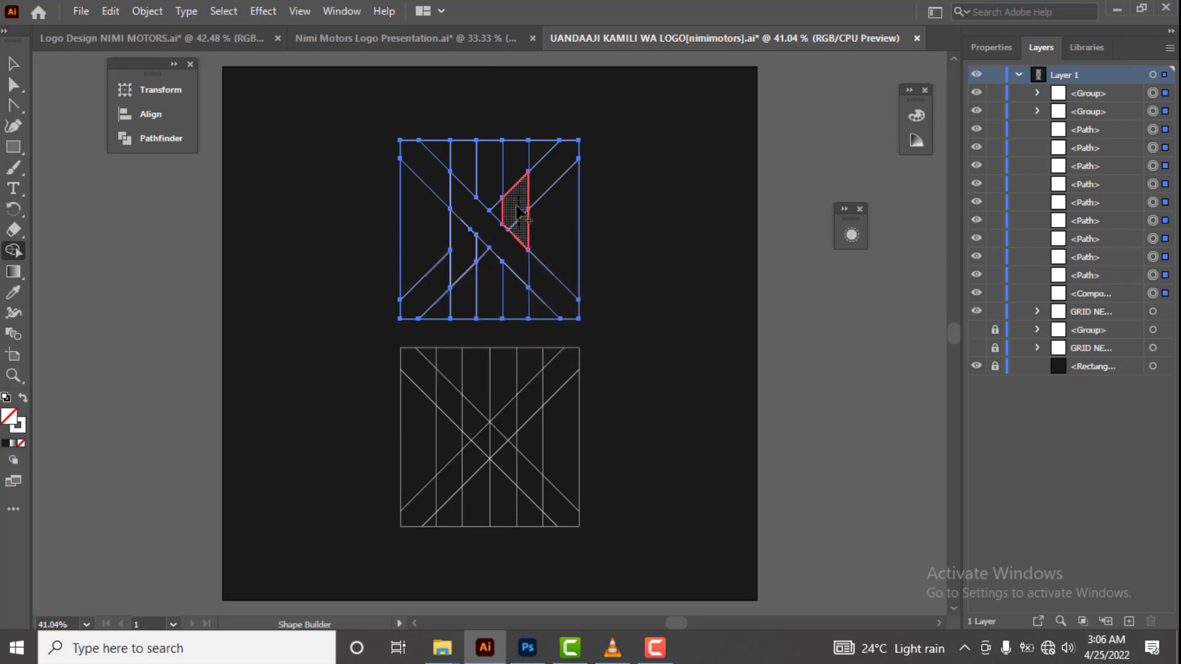
click(519, 218)
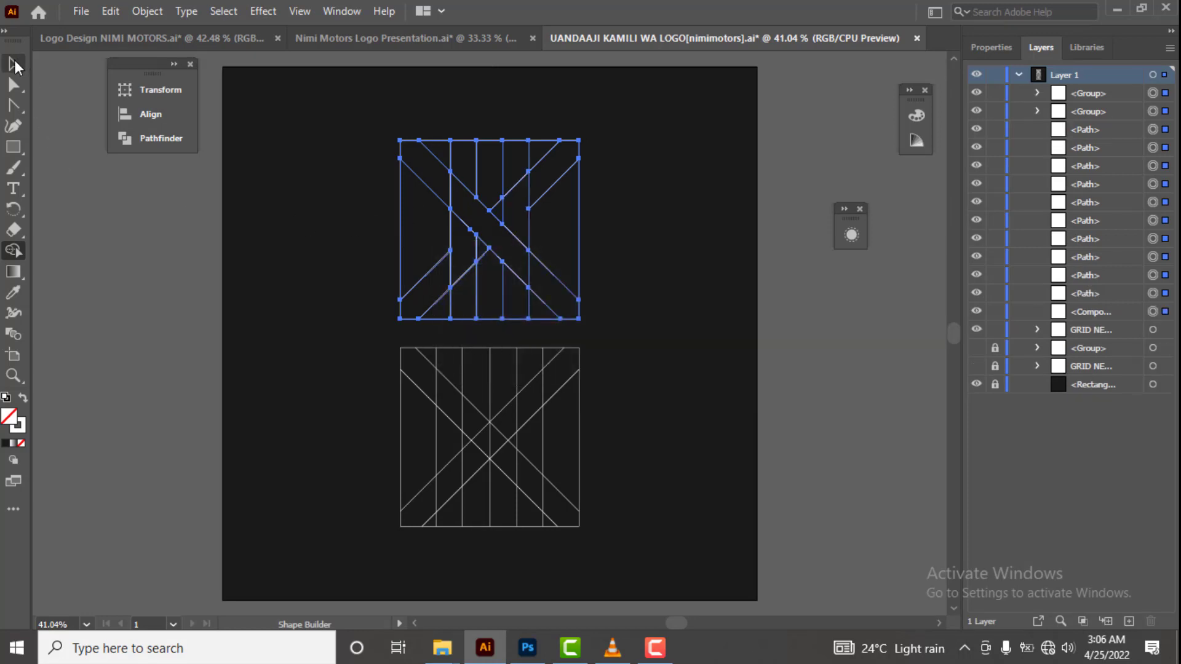
click(13, 63)
drag(338, 123, 592, 152)
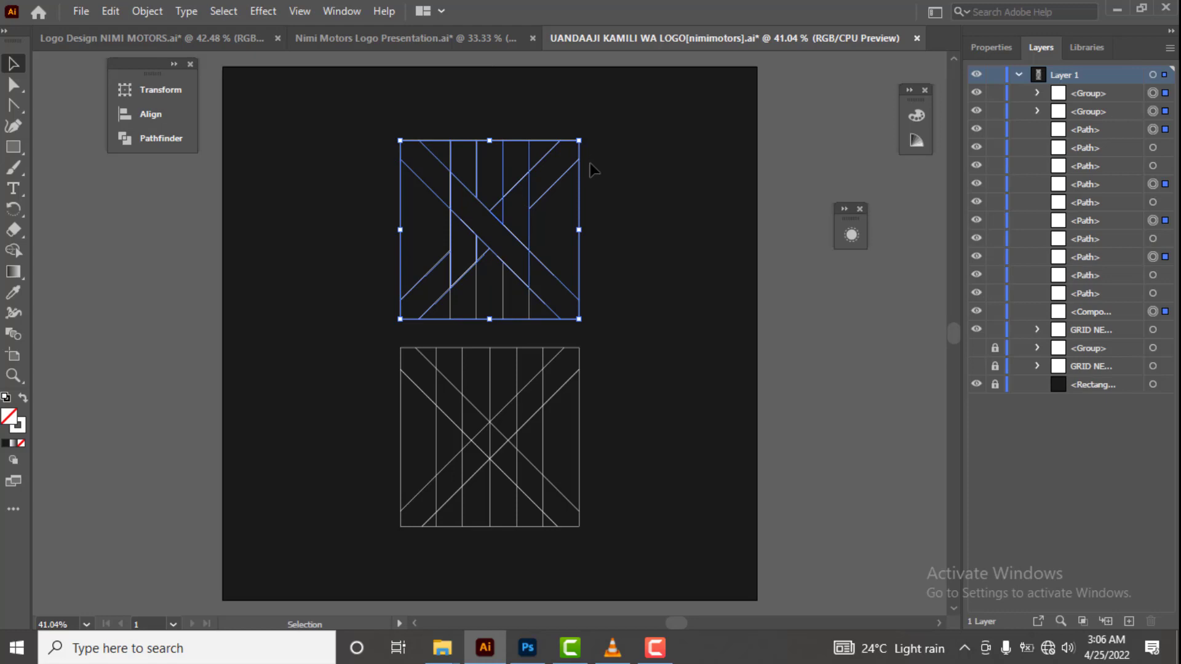
right_click(567, 159)
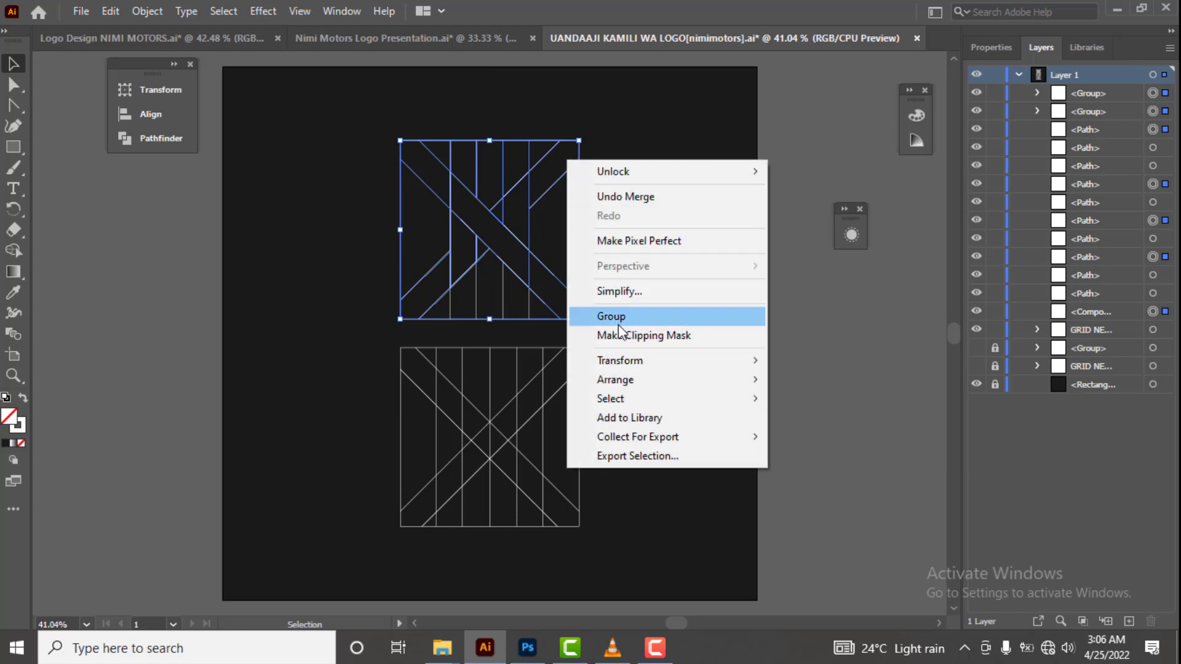
click(611, 132)
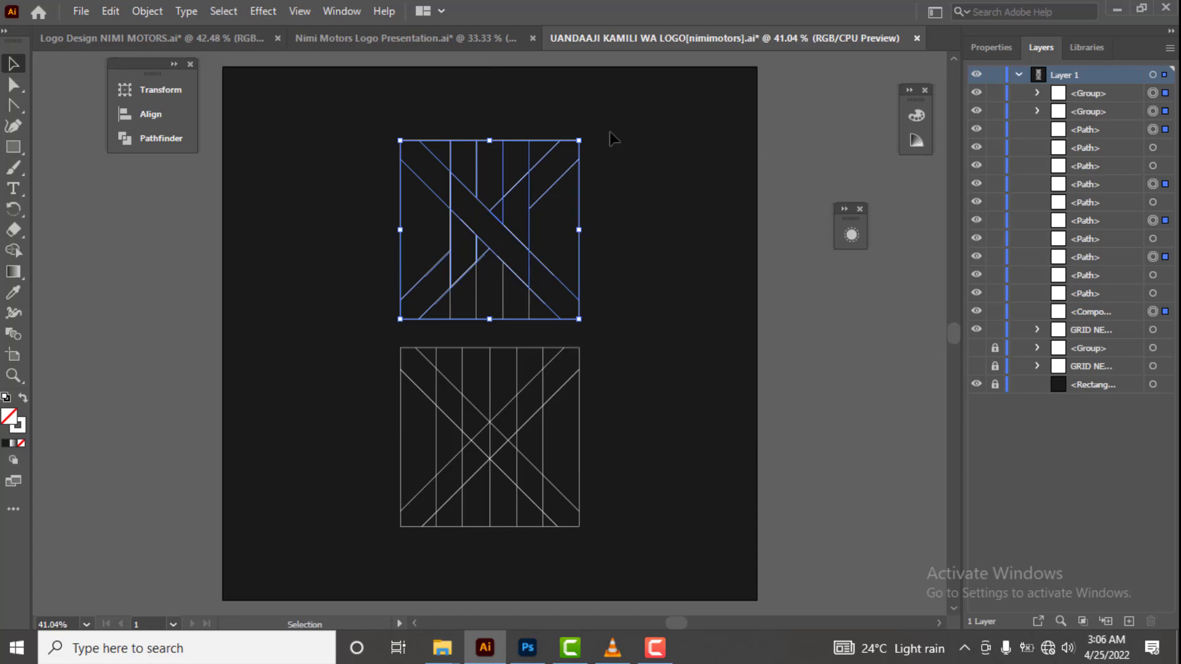
click(503, 105)
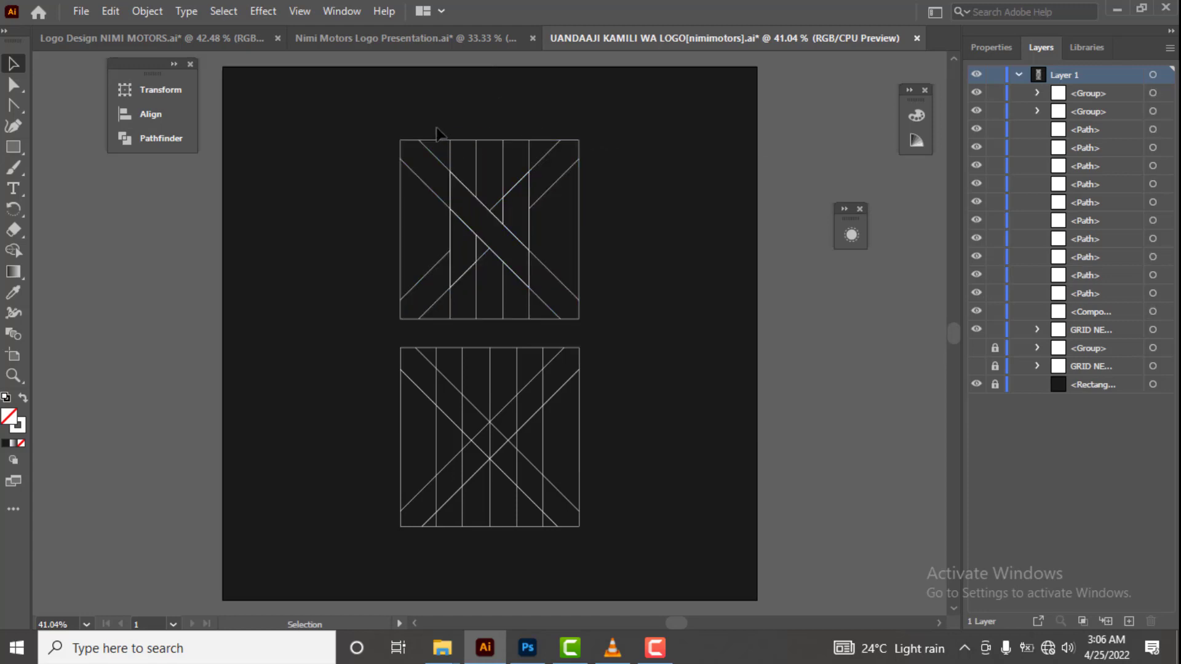
Delete the outer frame and the leftover vertical lines above the N in the upper grid.
drag(436, 128, 533, 156)
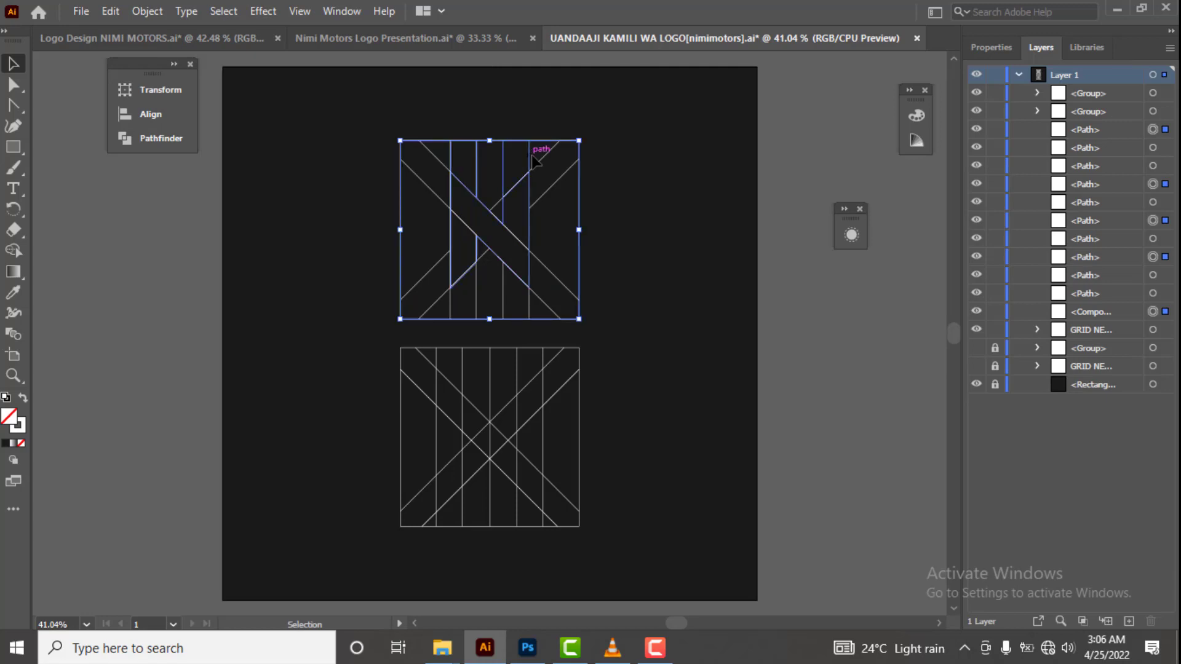
key(Delete)
click(541, 169)
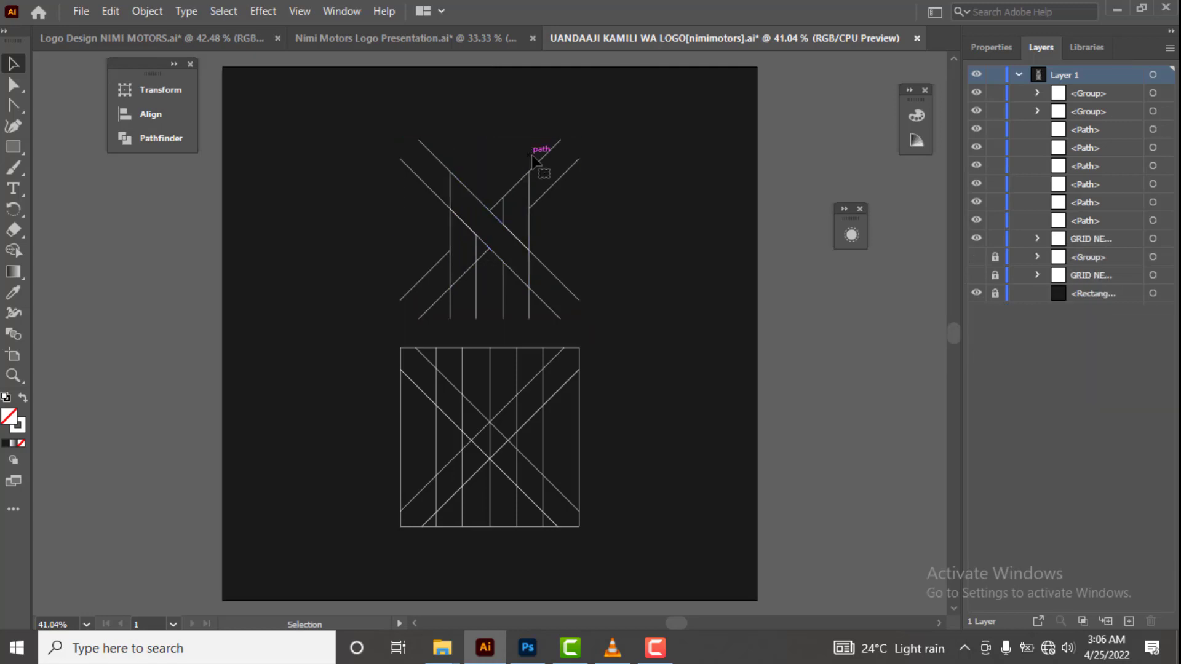
Try to delete the two groups of diagonal lines in the upper grid.
drag(401, 152, 443, 337)
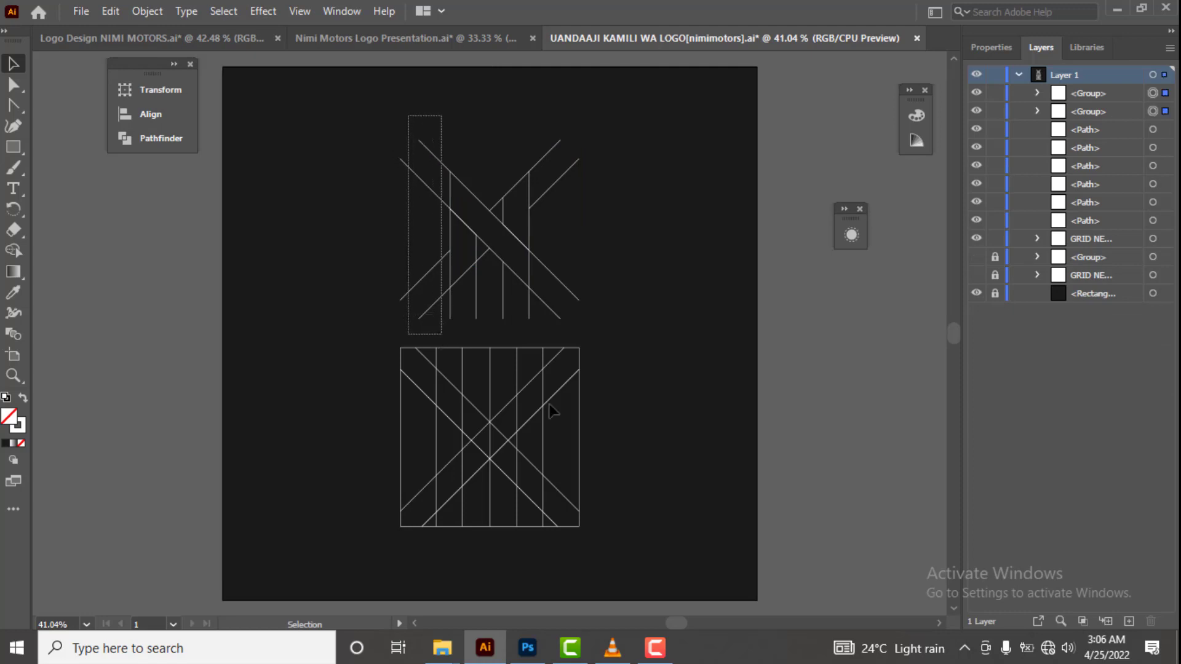
key(ctrl+shift+g)
click(561, 335)
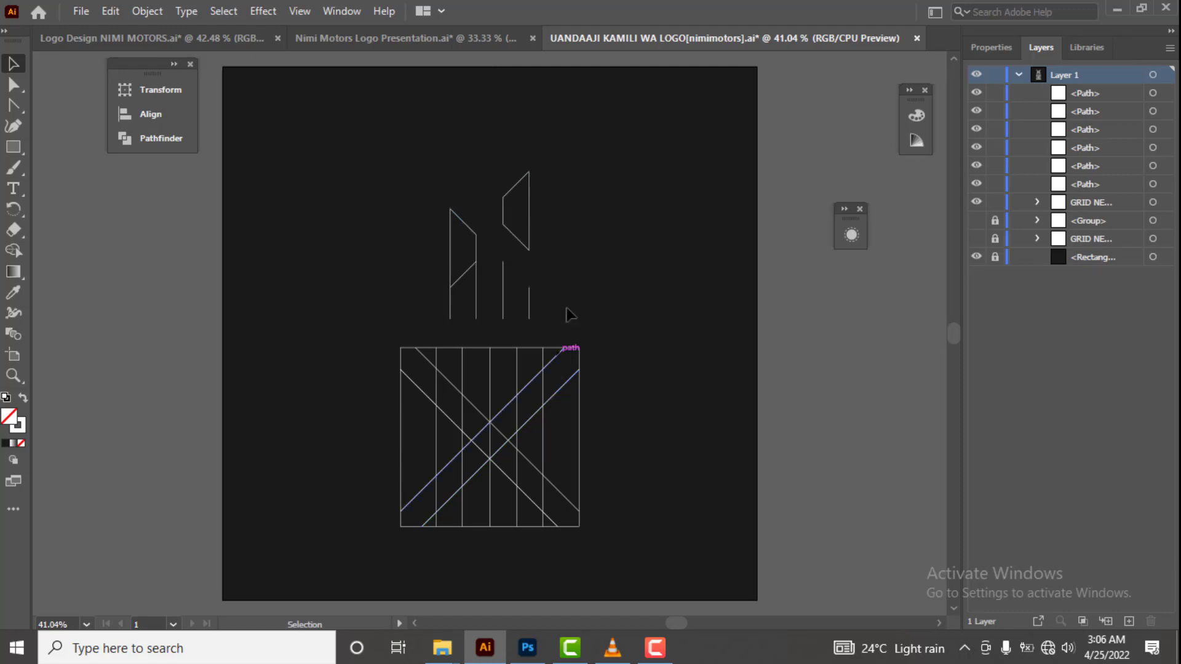
key(ctrl+f)
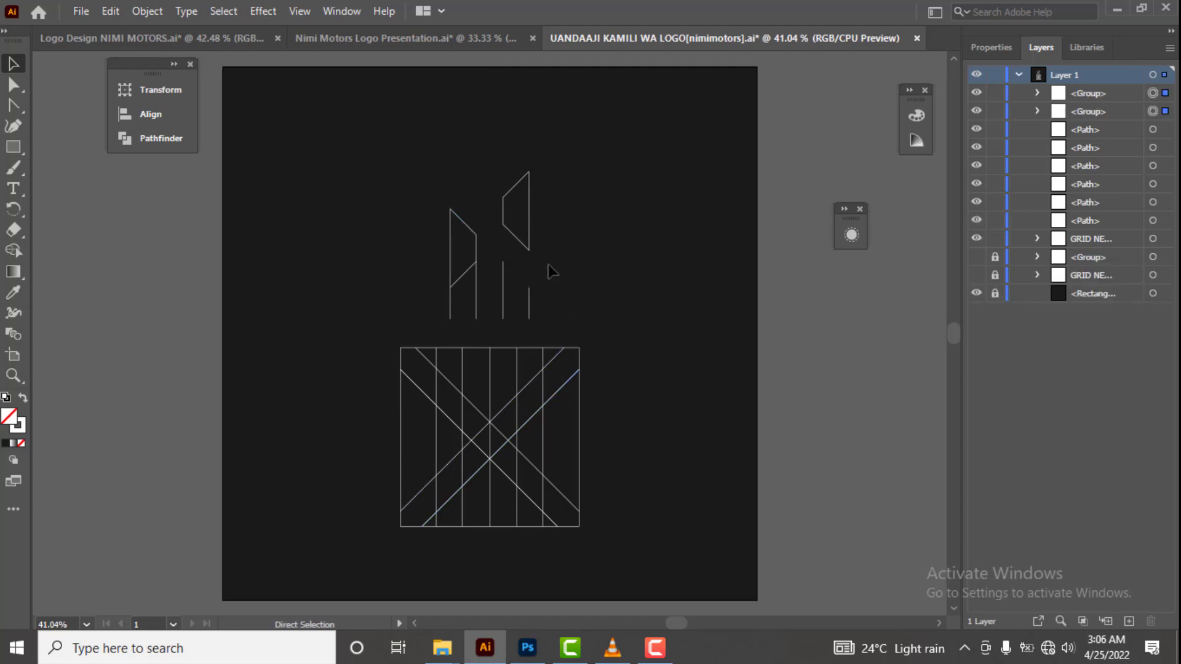
Ungroup the upper grid's diagonal lines and delete the leftover segments to the left and right of the N.
right_click(558, 279)
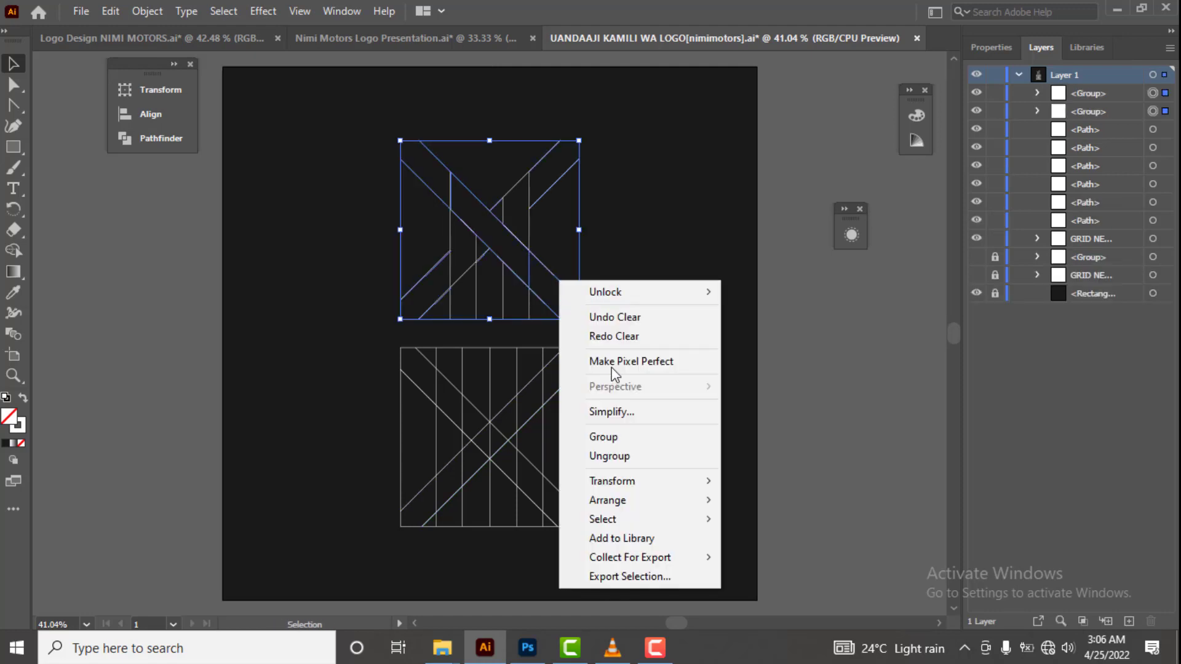
click(629, 456)
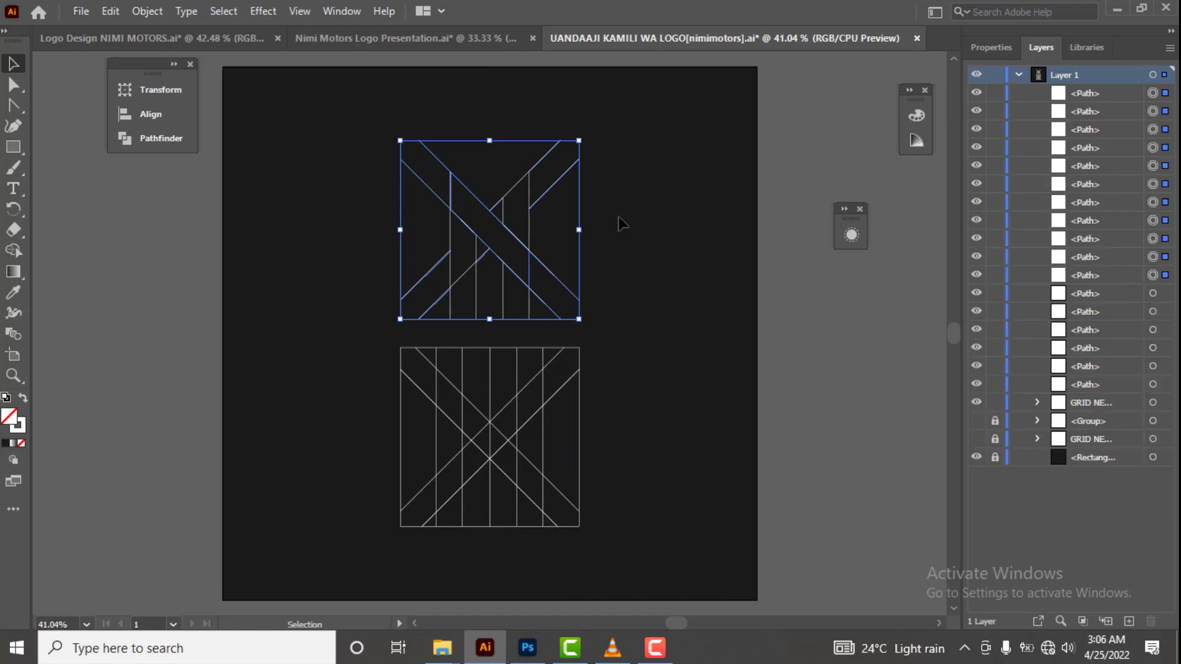
drag(386, 97, 440, 324)
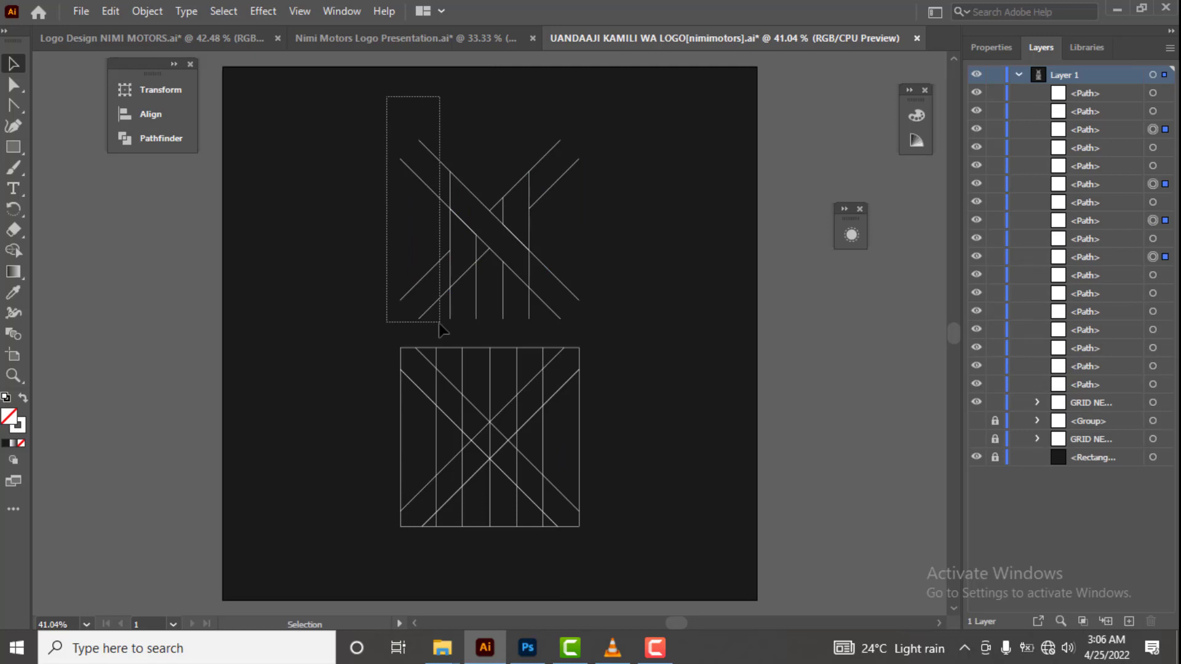
key(Delete)
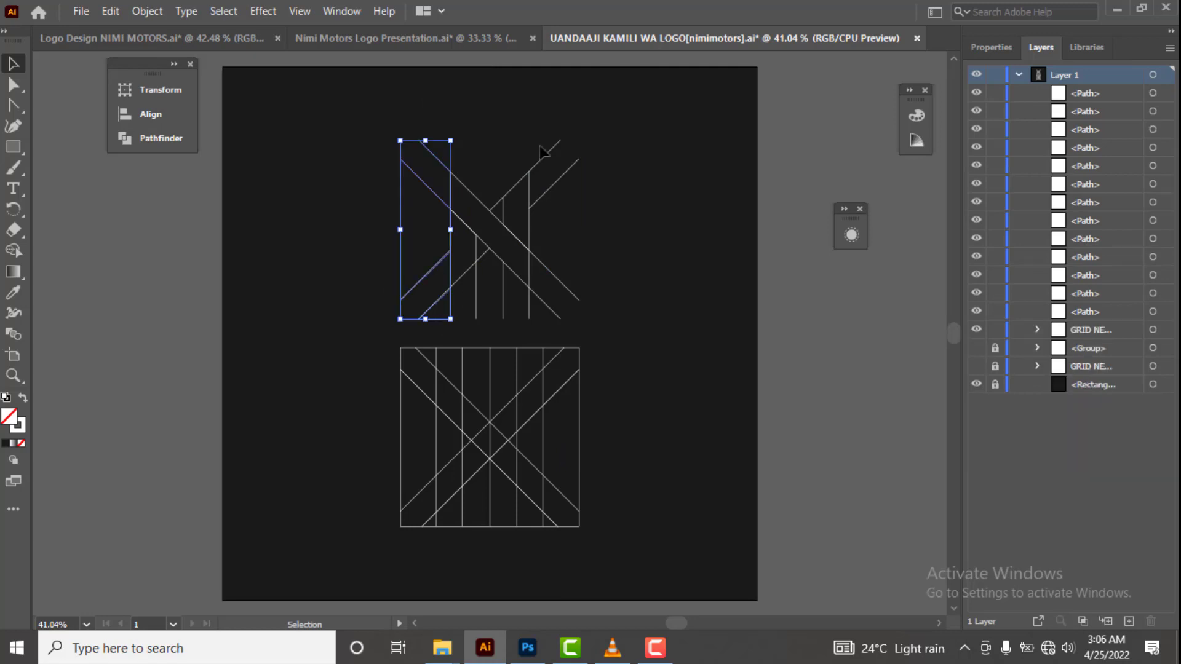
drag(541, 120, 569, 332)
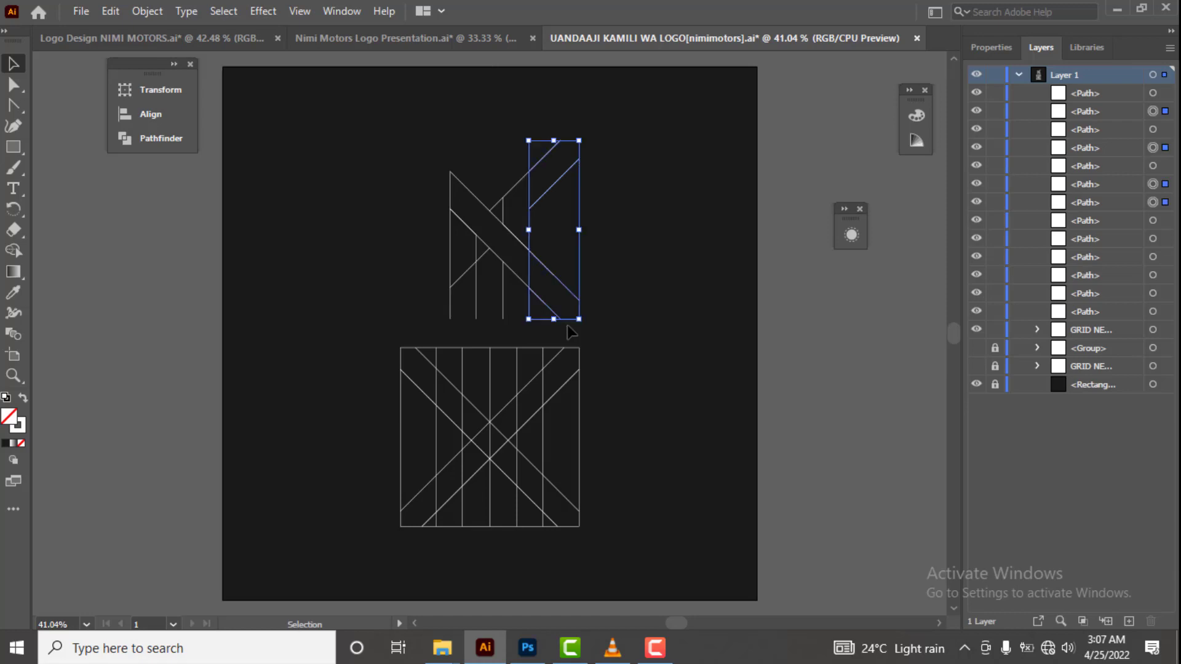
key(Delete)
Delete the leftover vertical lines beneath the N and the stray diagonal segments inside it.
drag(439, 304, 538, 330)
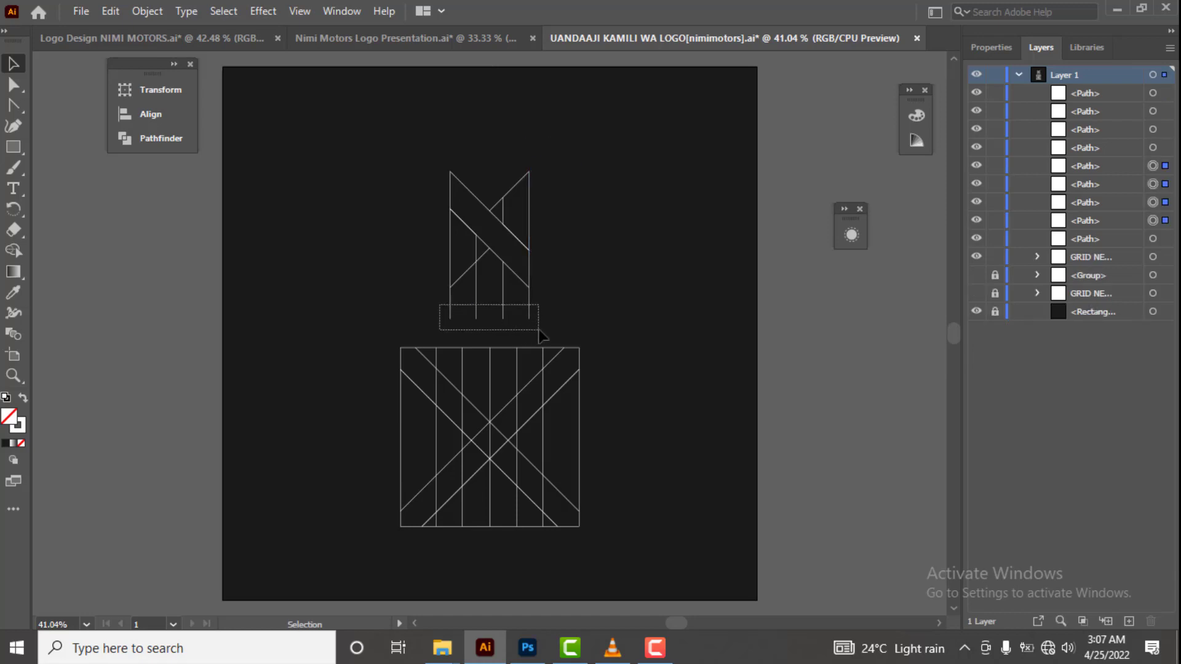
key(Delete)
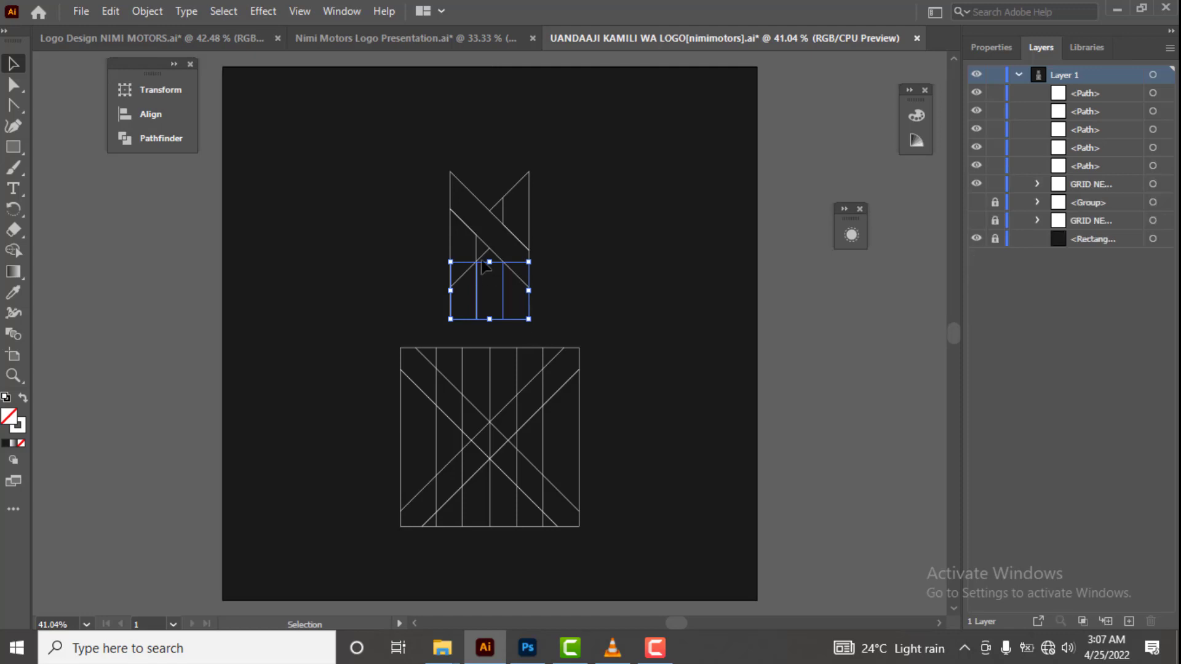
click(484, 258)
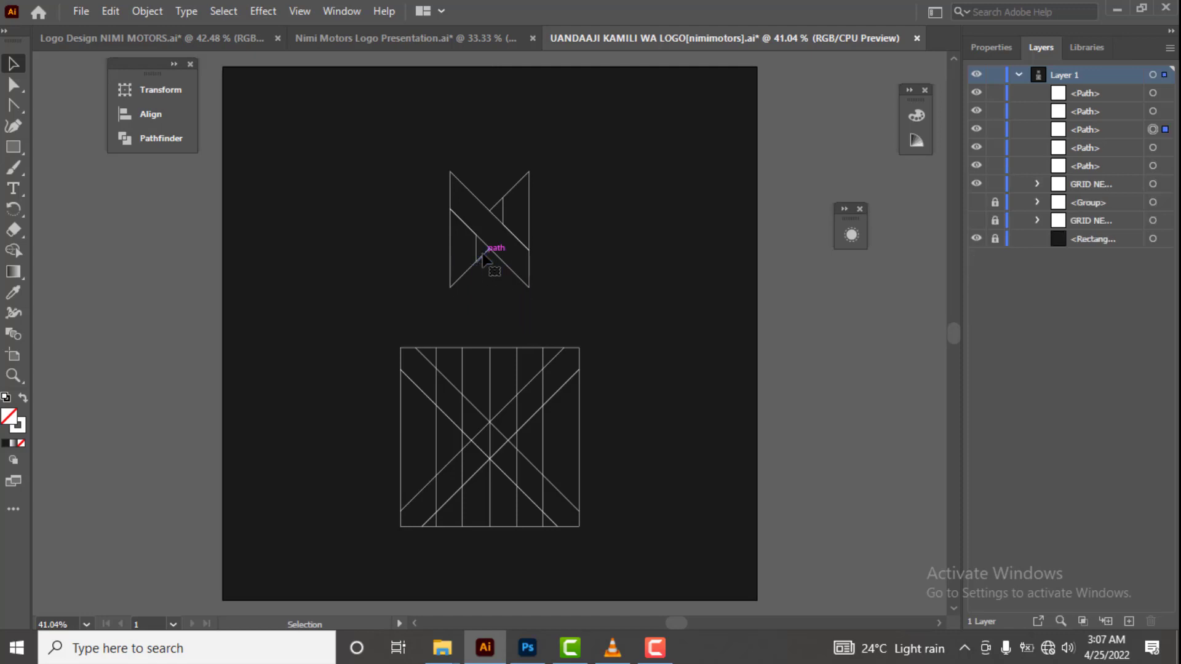
key(Delete)
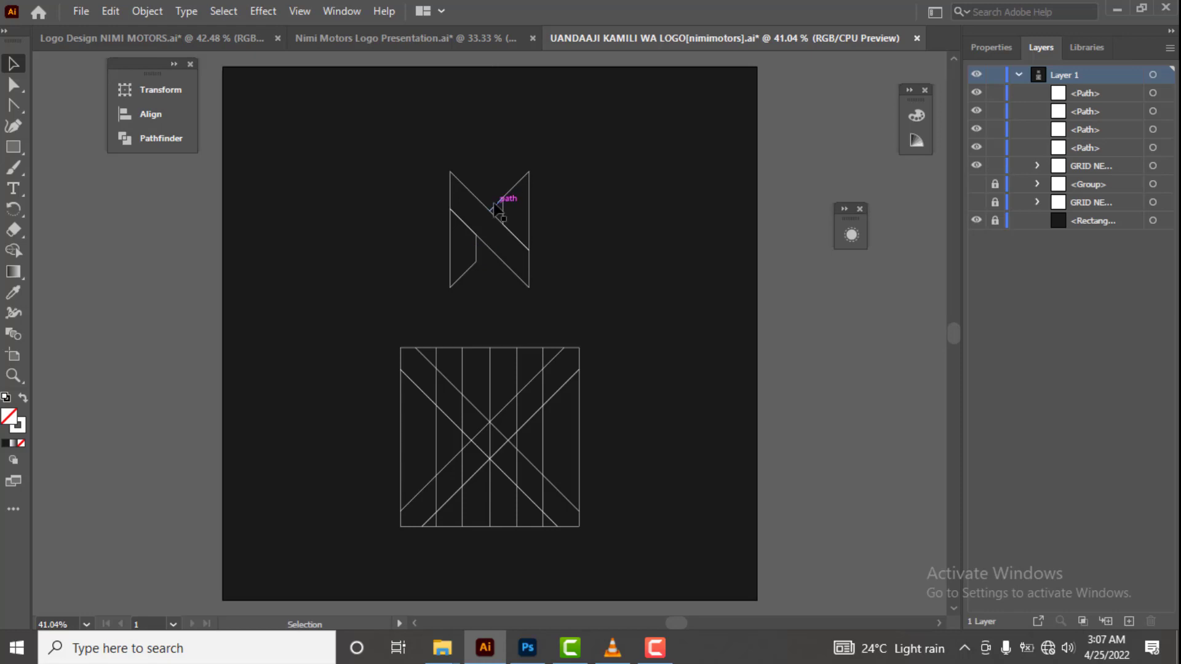
click(497, 211)
key(Delete)
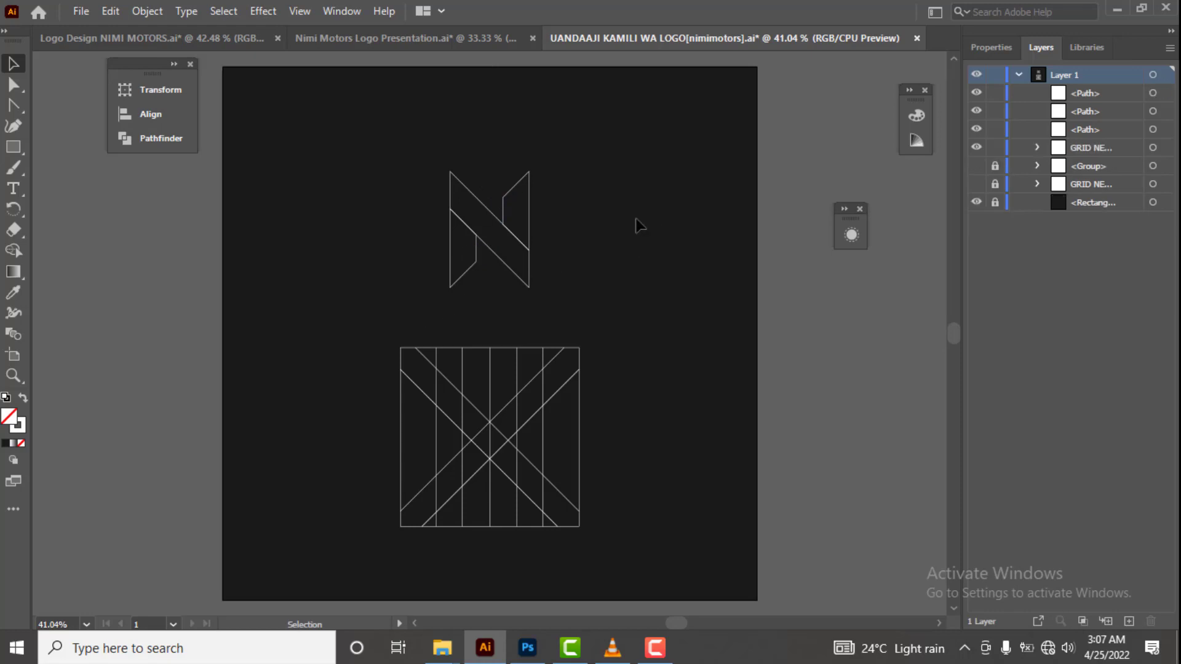
Ungroup the lower construction grid into separate lines.
drag(368, 333, 619, 544)
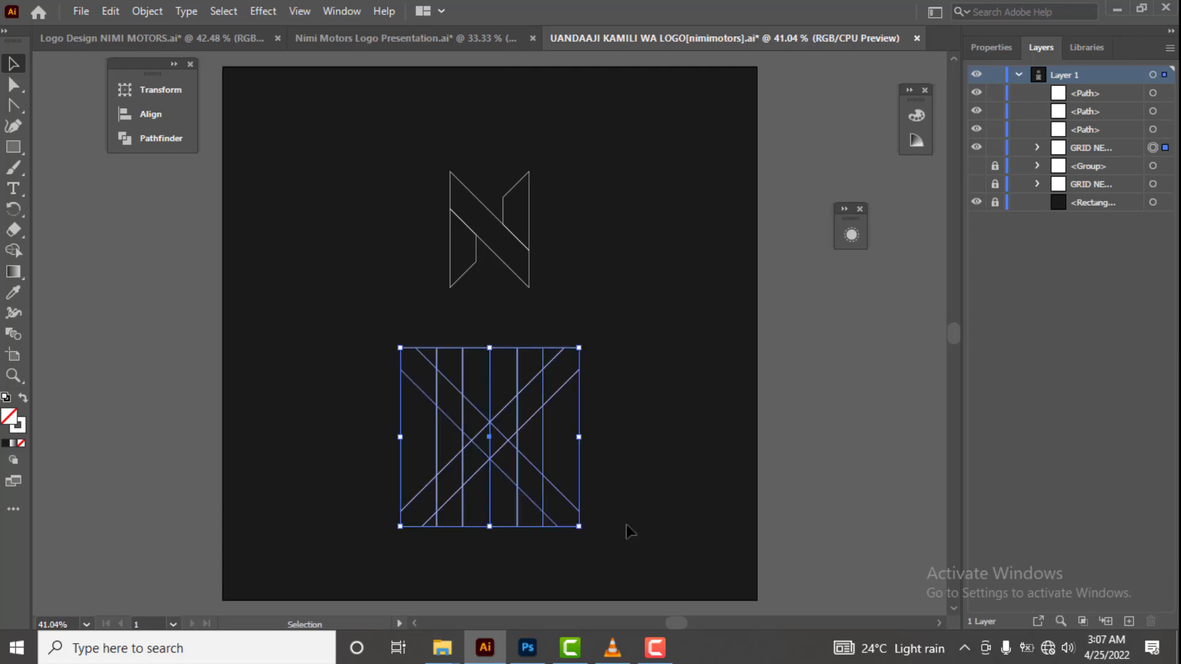
right_click(492, 422)
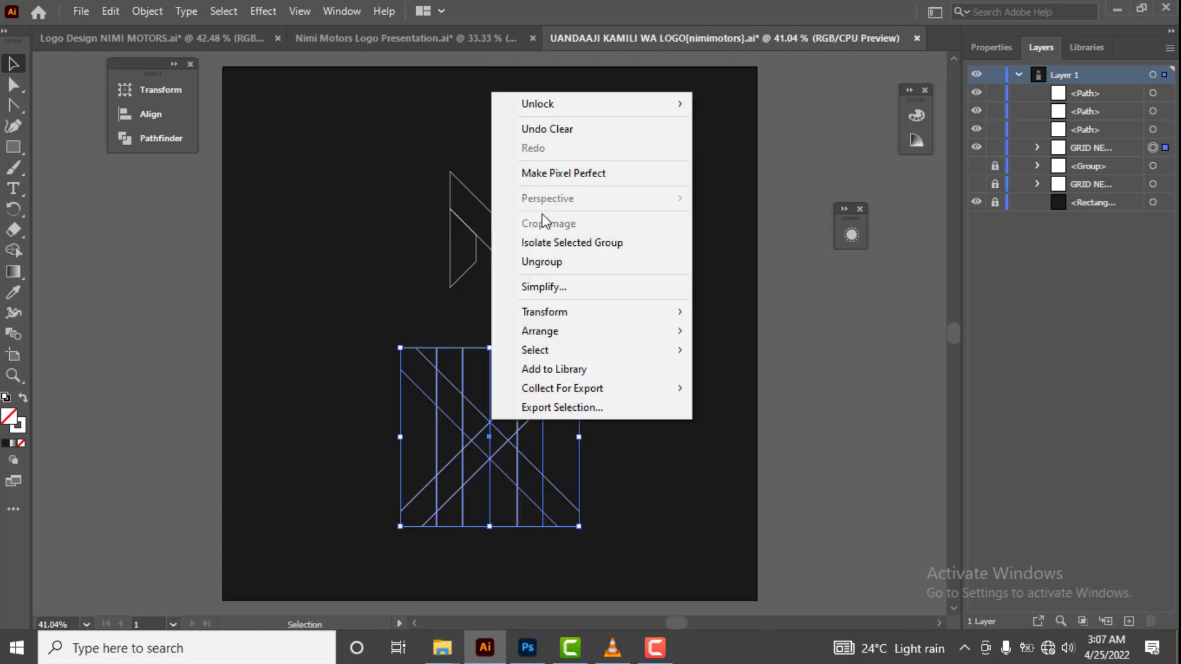
click(551, 263)
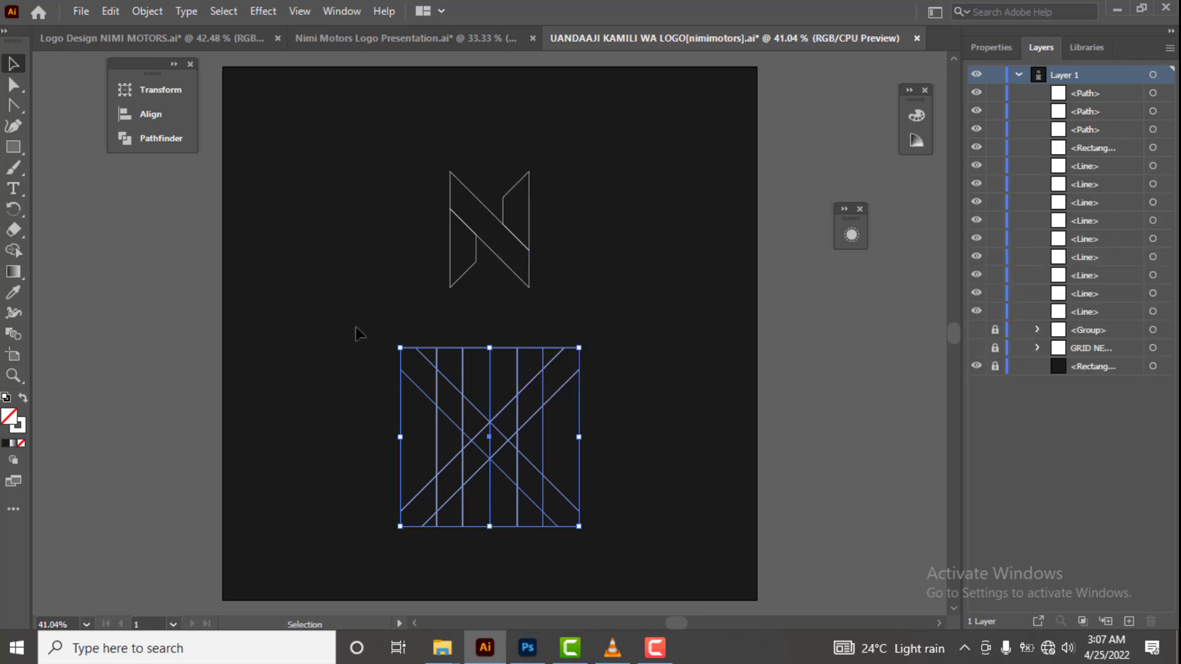
Merge the lower grid's regions with Shape Builder into the M's two diagonal arms and its left and right legs.
drag(357, 327, 634, 543)
key(shift+m)
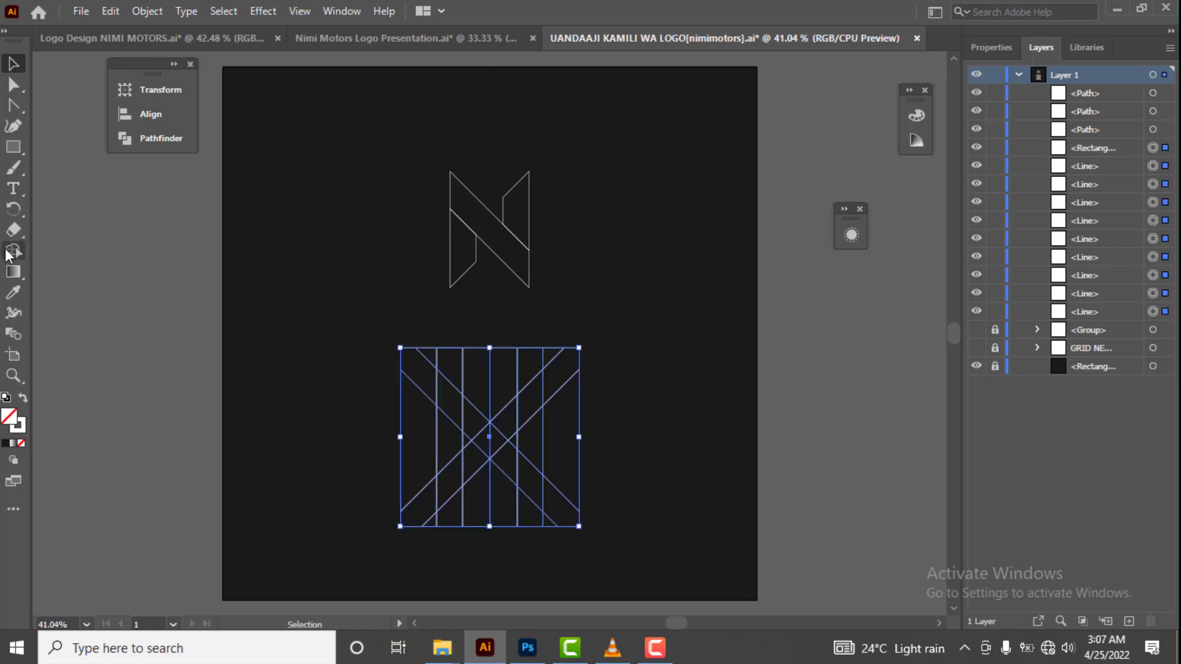
drag(461, 423, 490, 451)
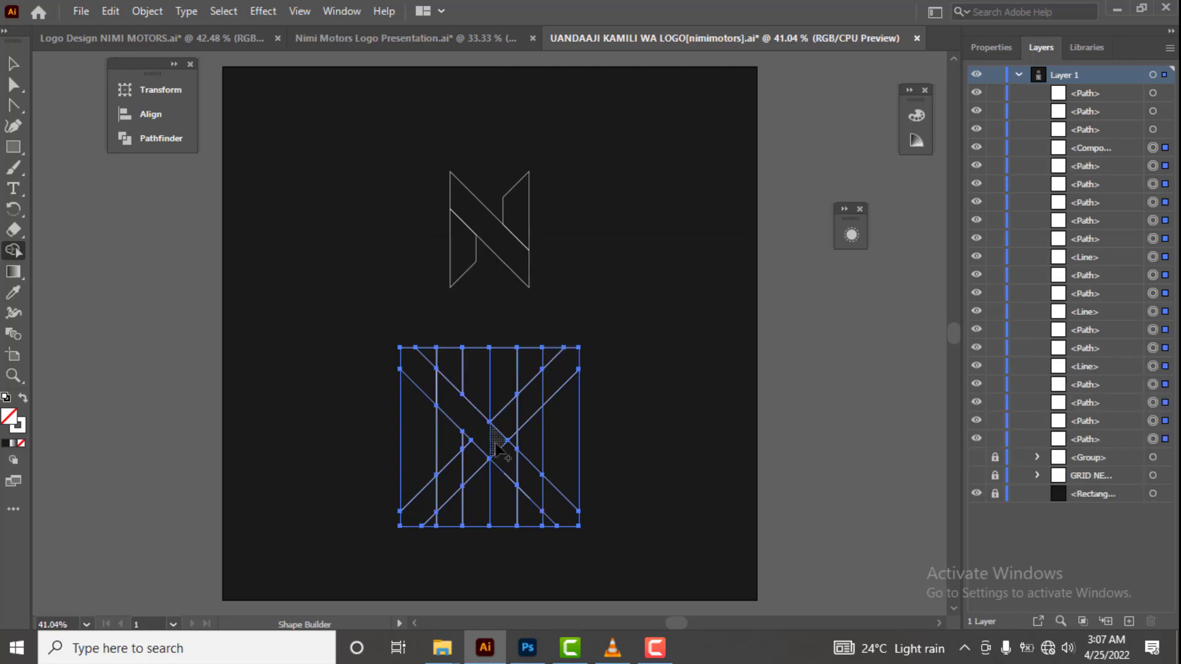
drag(512, 424, 535, 402)
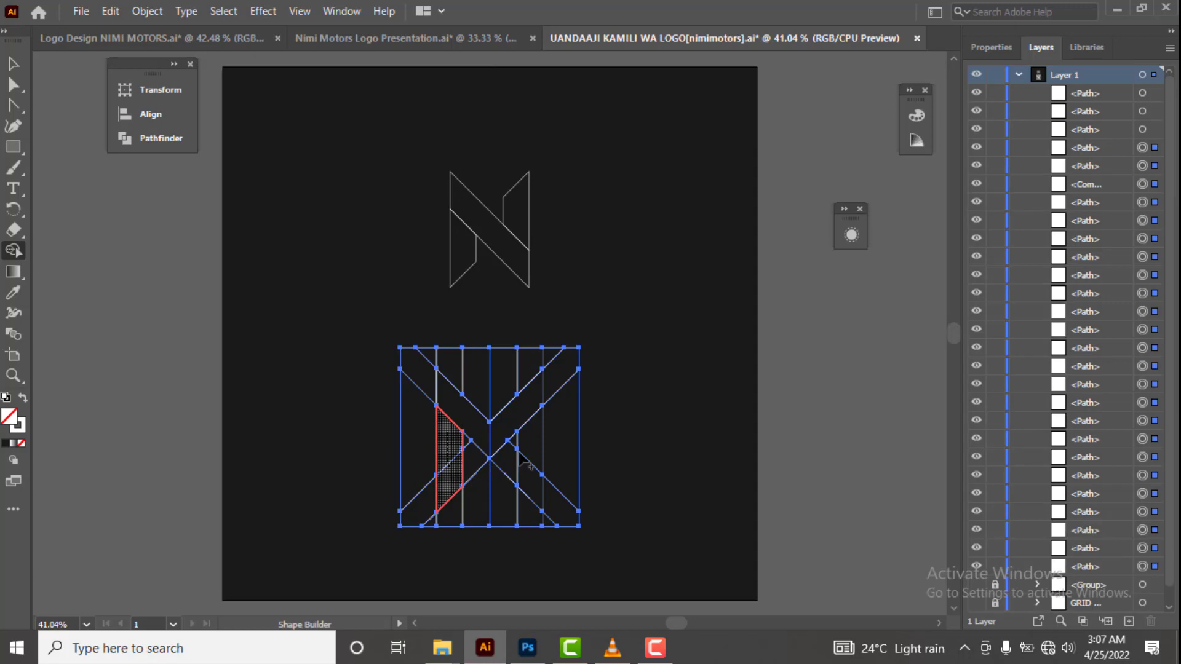
mouse_move(534, 432)
mouse_down()
mouse_move(531, 479)
mouse_move(531, 448)
mouse_move(529, 474)
mouse_move(536, 464)
mouse_up()
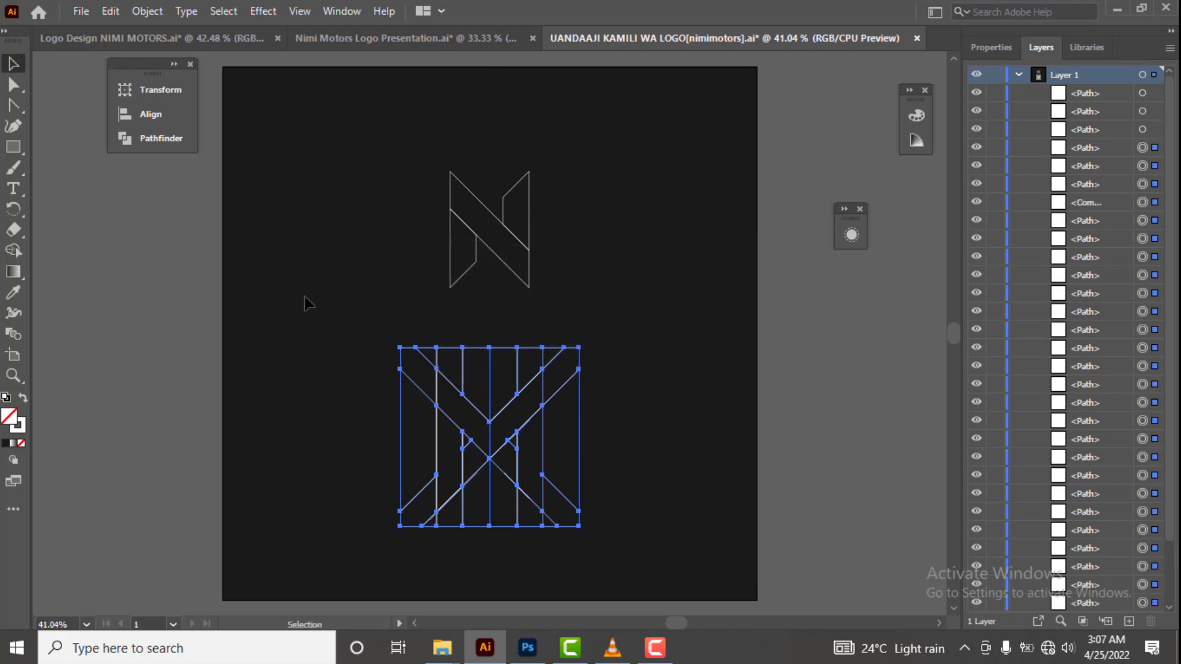
Delete the leftover construction segments to the left of the M and those above it.
drag(360, 313, 422, 495)
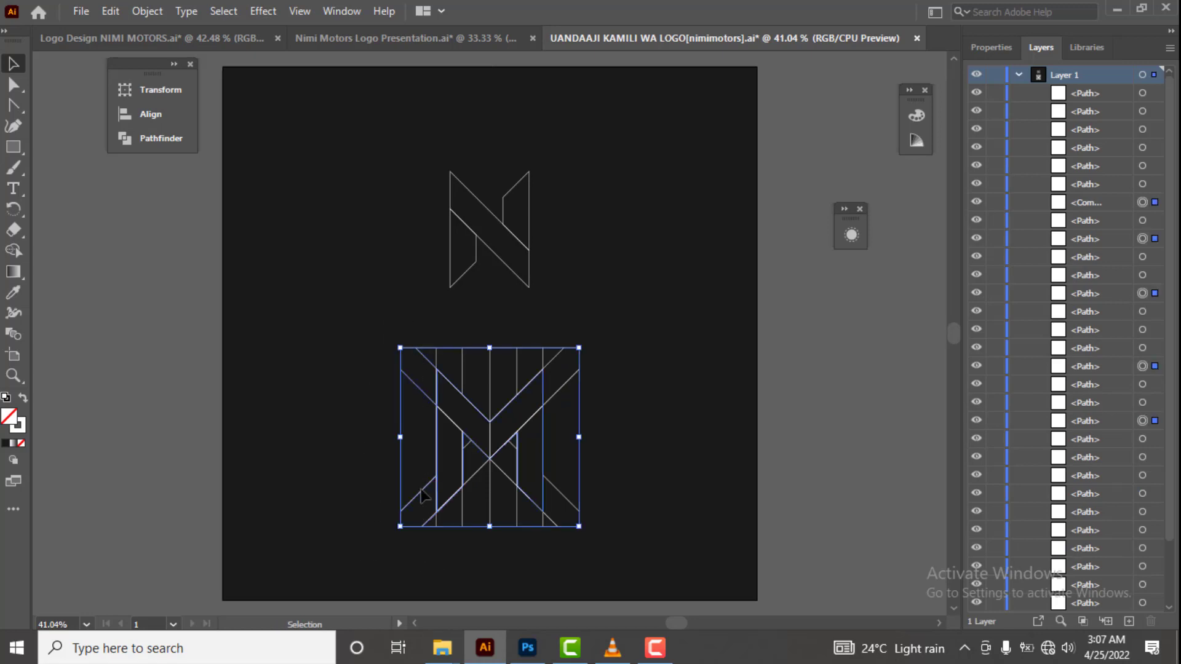
right_click(421, 493)
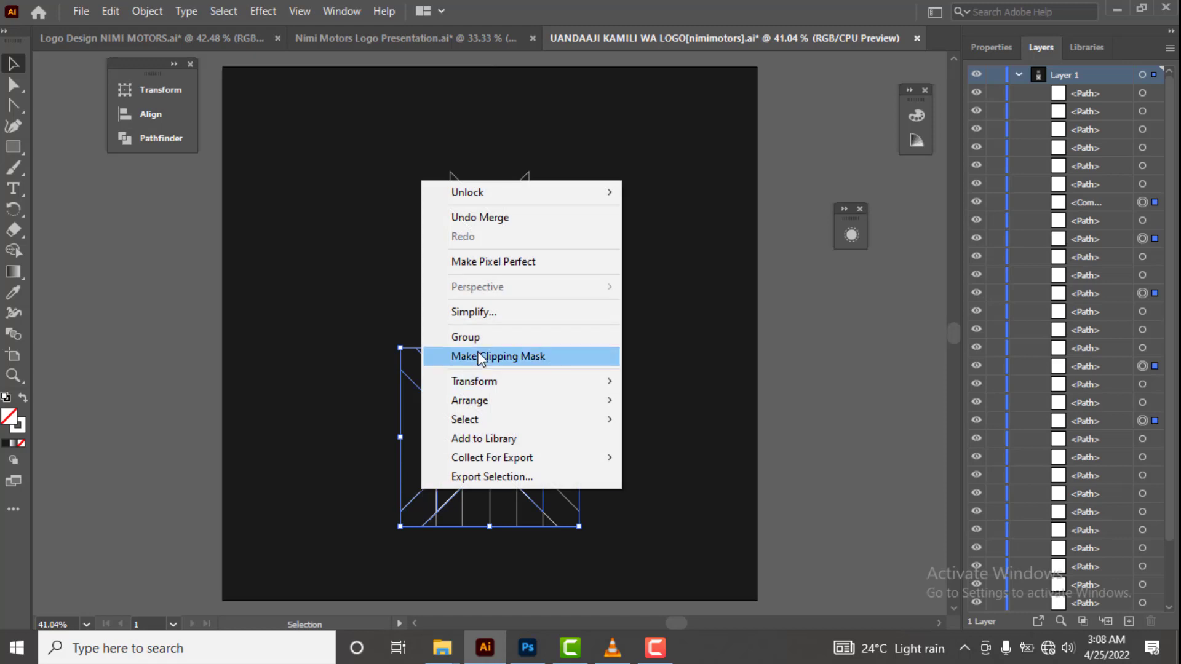
click(688, 3)
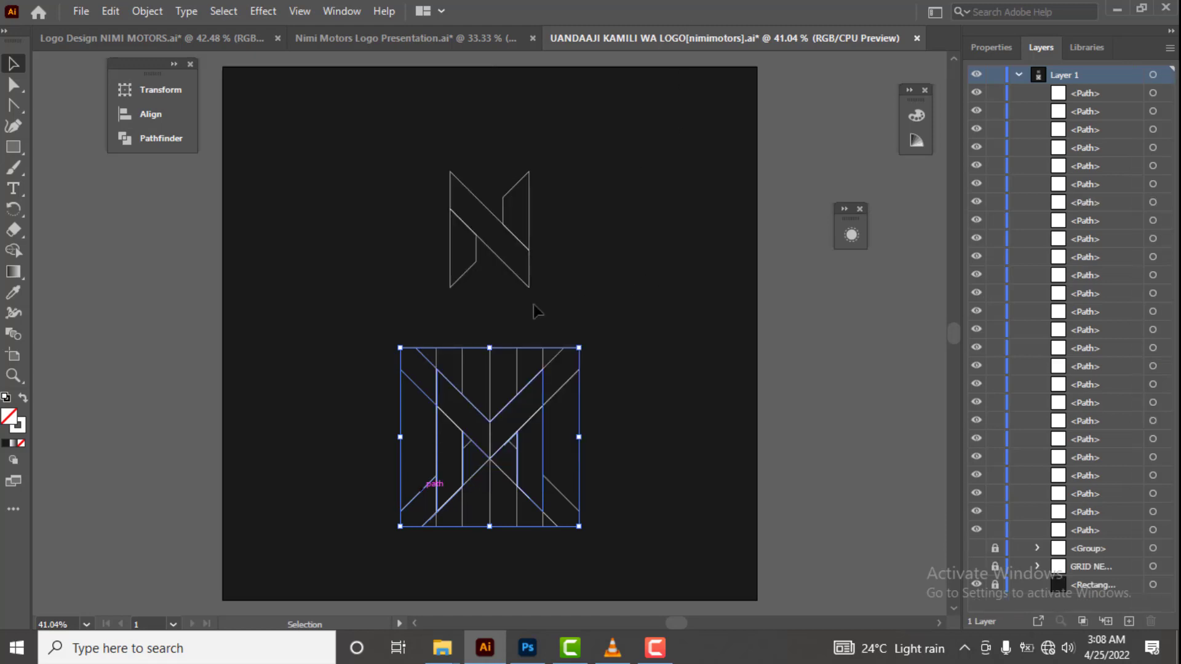
click(480, 318)
drag(407, 329, 545, 360)
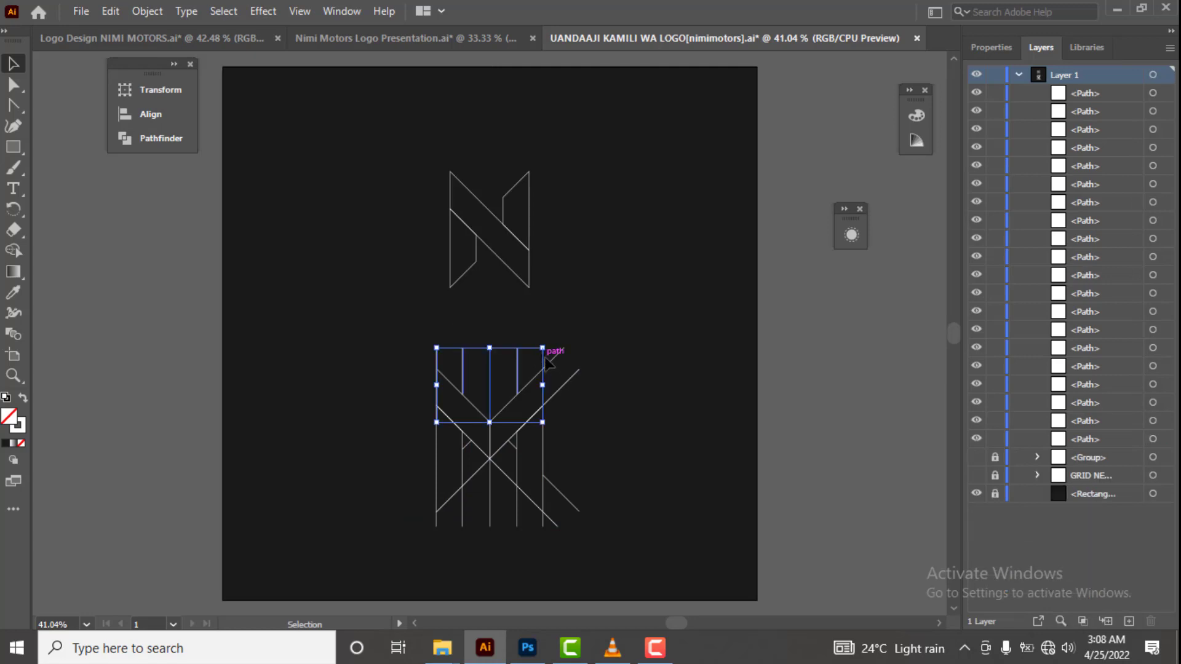
Delete the leftover construction segments beneath the M and those beyond its right leg.
drag(421, 524, 592, 537)
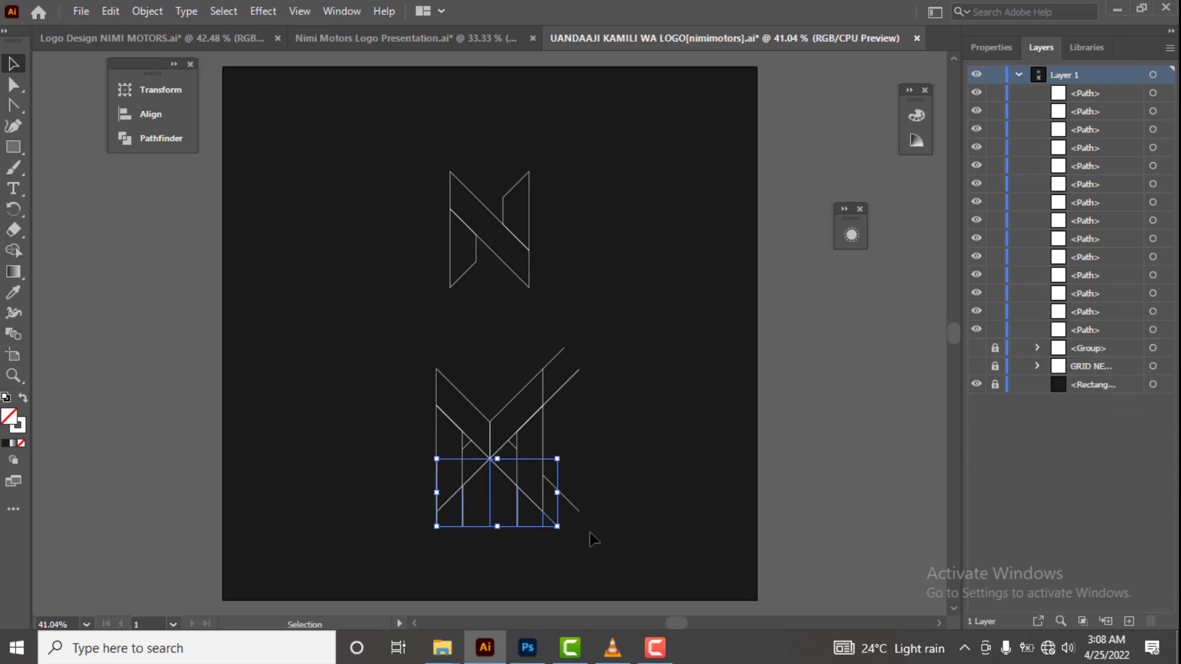
click(563, 396)
drag(560, 338, 605, 562)
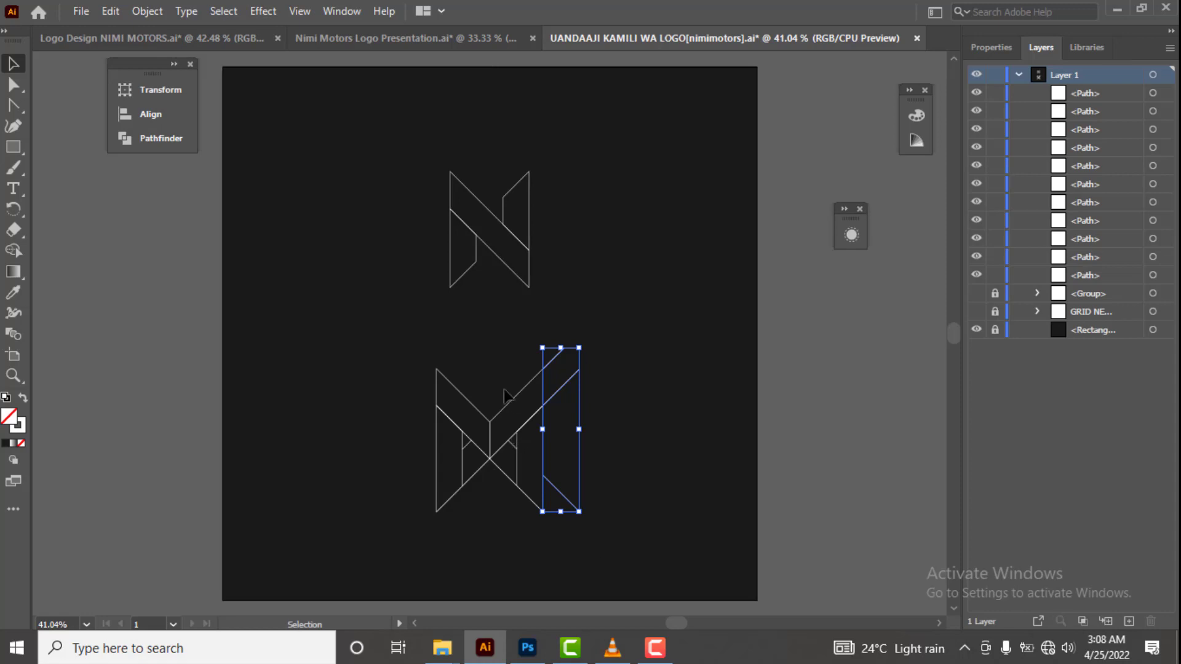
key(Delete)
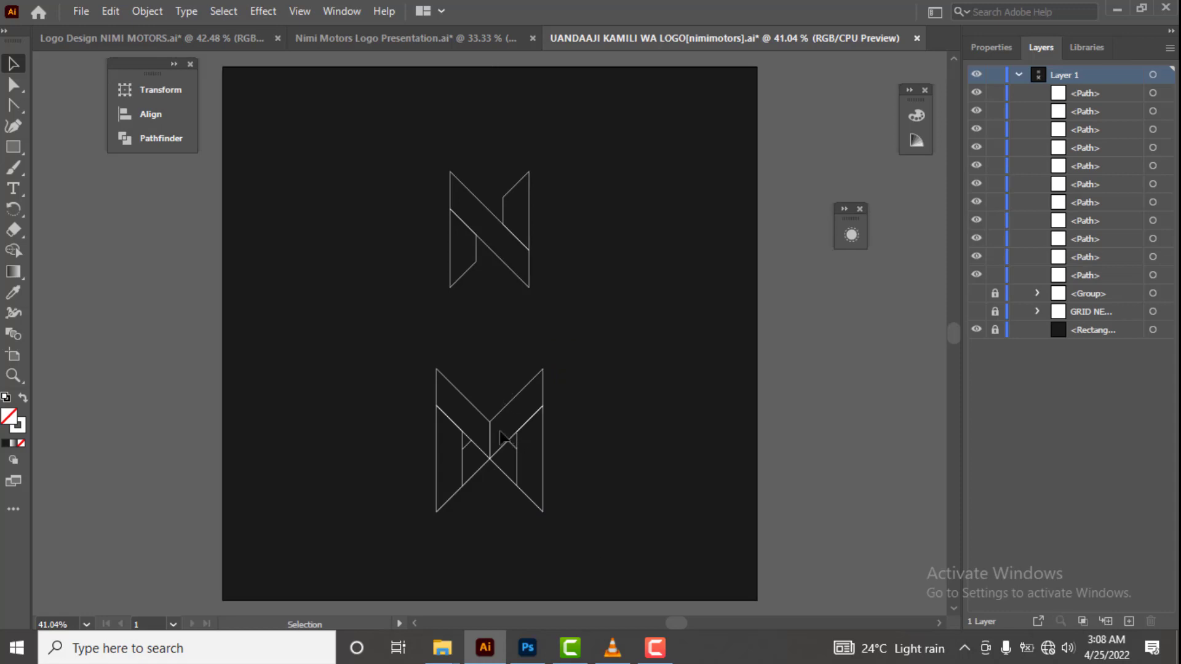
Delete the two leftover diagonal segments running from the M's centre point down to its legs.
click(479, 470)
key(Delete)
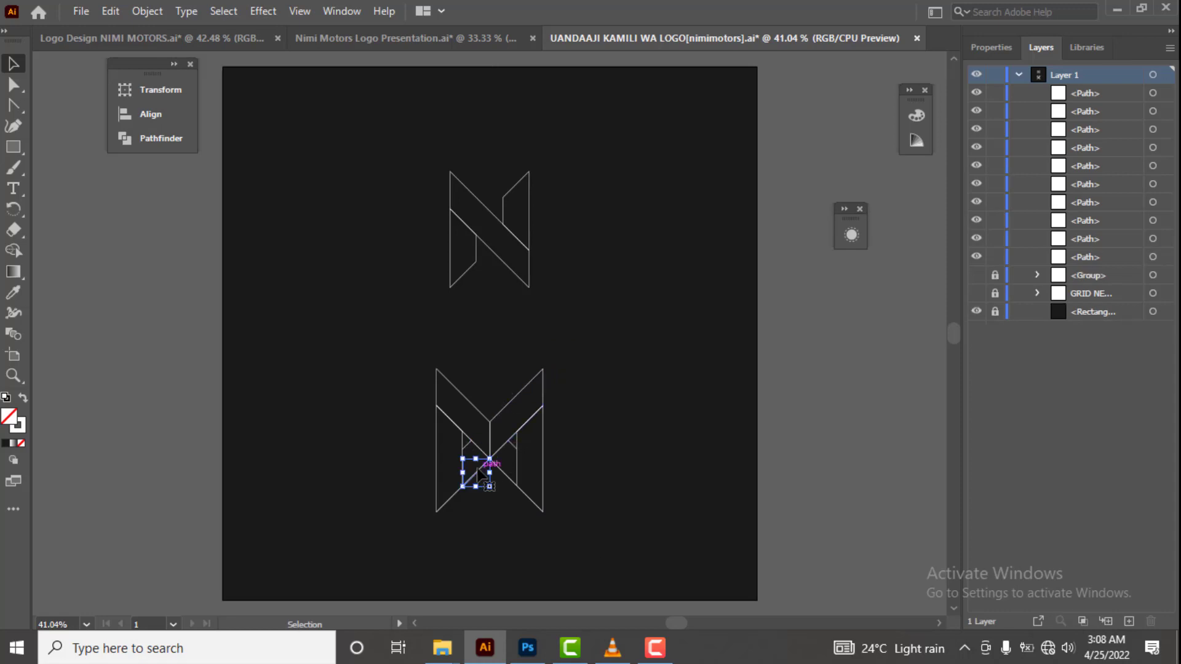
click(500, 467)
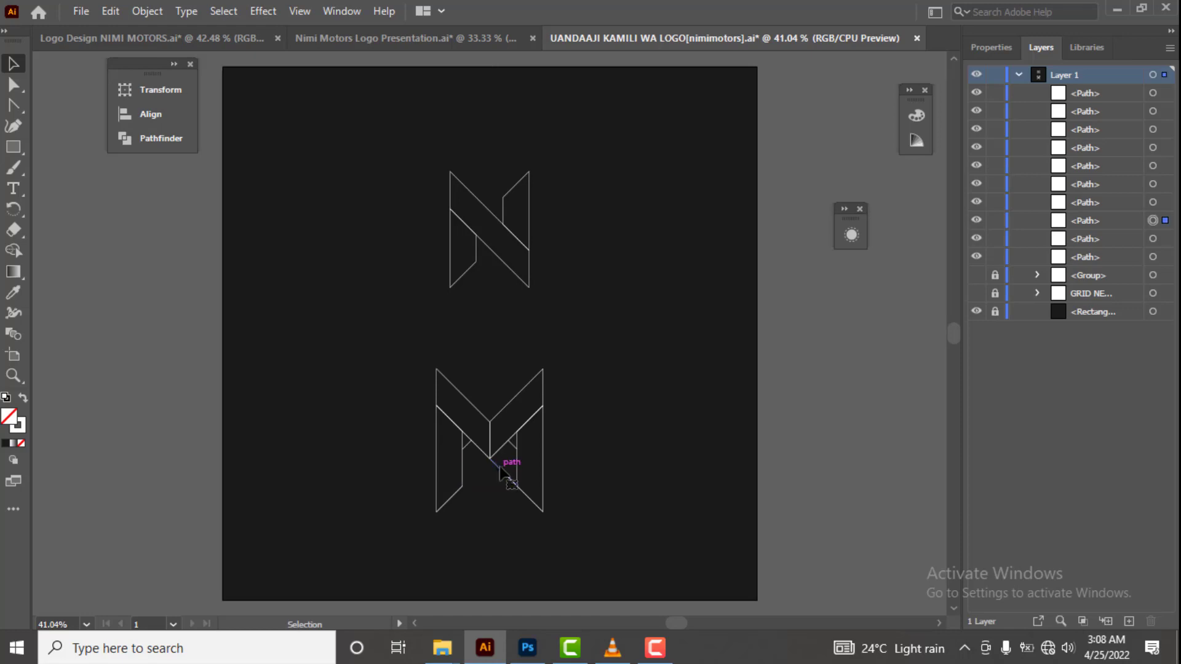
key(Delete)
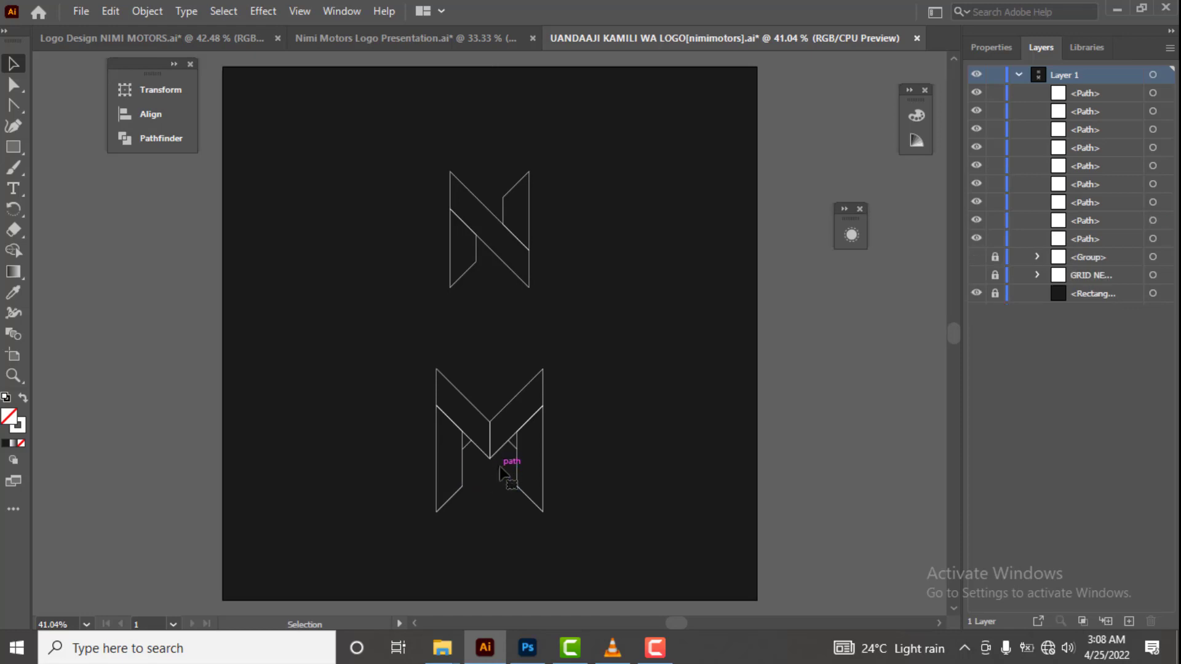
Delete the small stray segments at the inner corners of the M's left and right legs.
click(467, 445)
key(Delete)
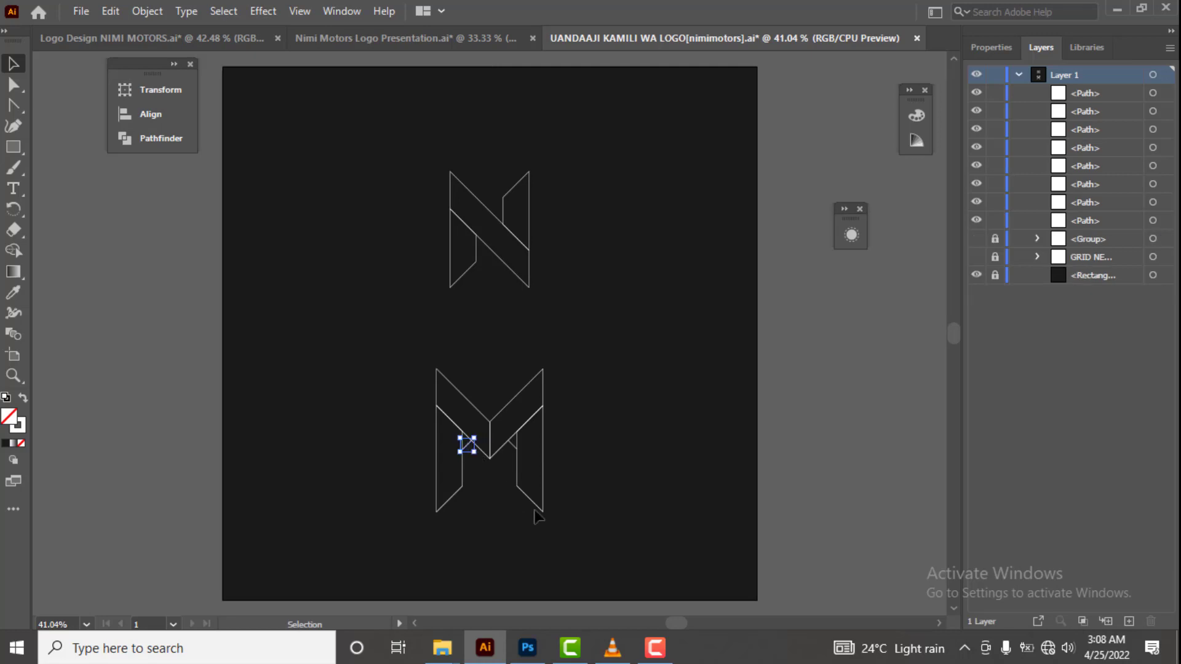
click(514, 451)
click(514, 450)
key(Delete)
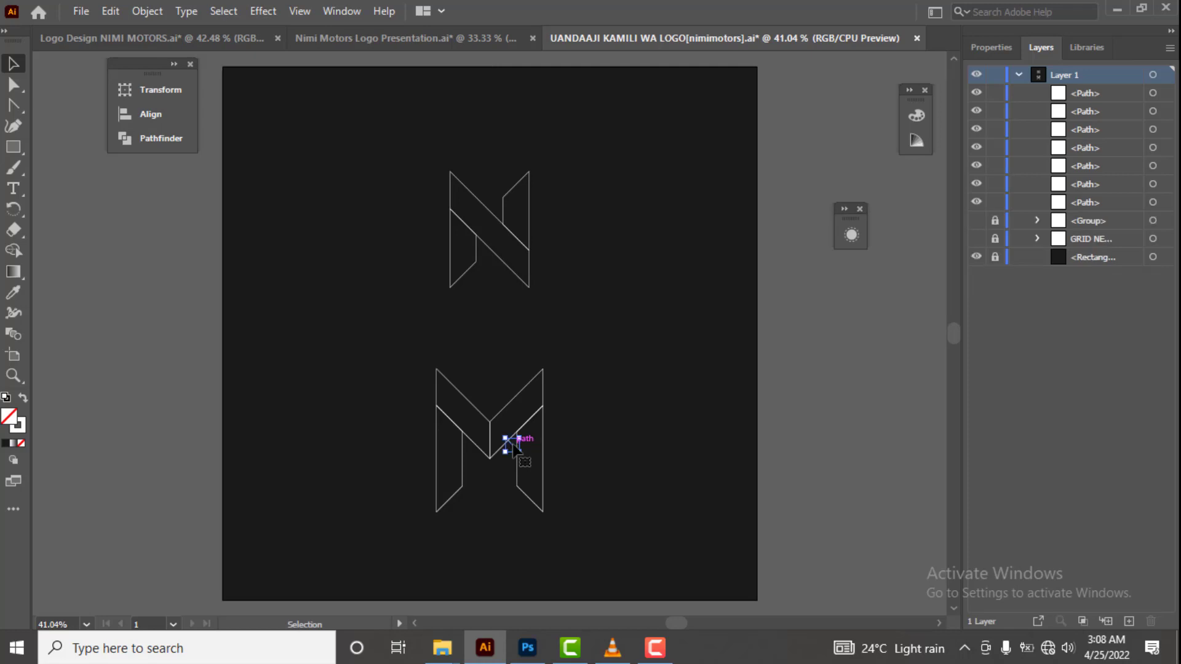
key(Delete)
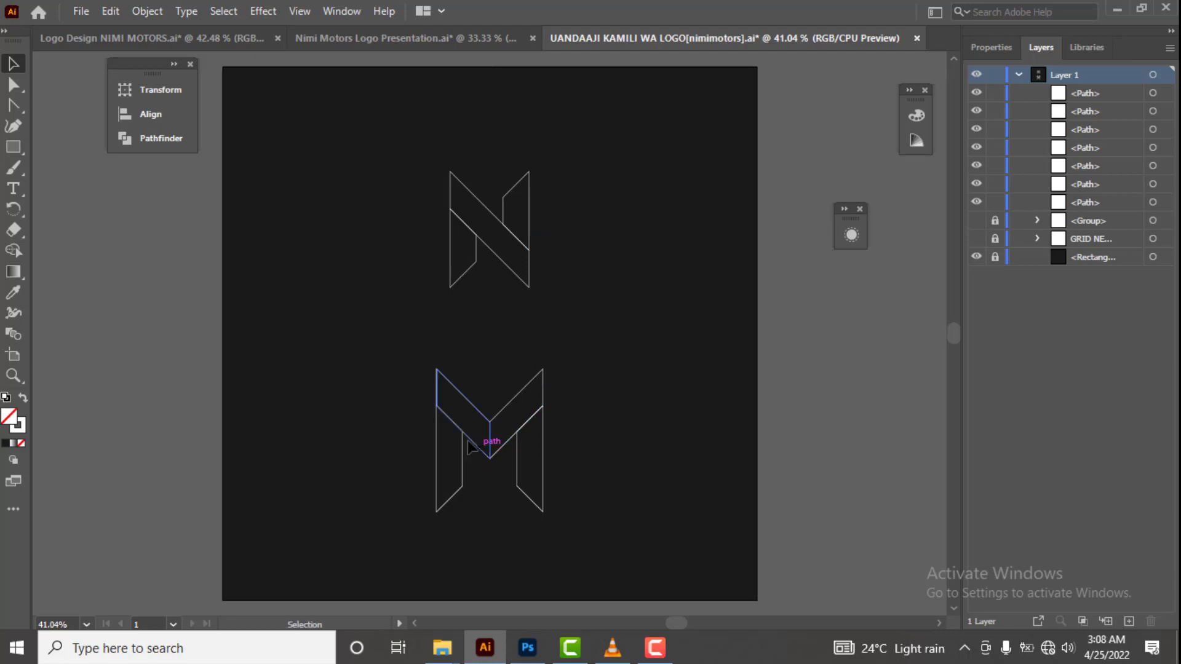
Copy the finished NIMI MOTORS logo from the Logo Design document and place it to the right of the N outline as a colour reference.
click(351, 35)
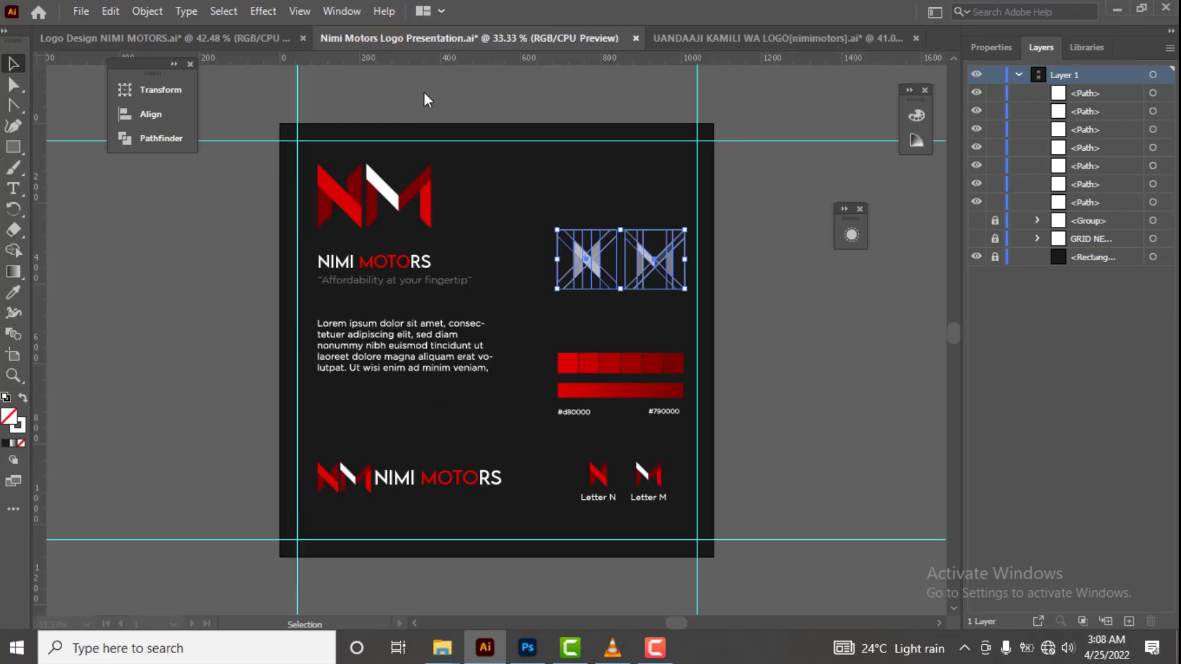
click(252, 42)
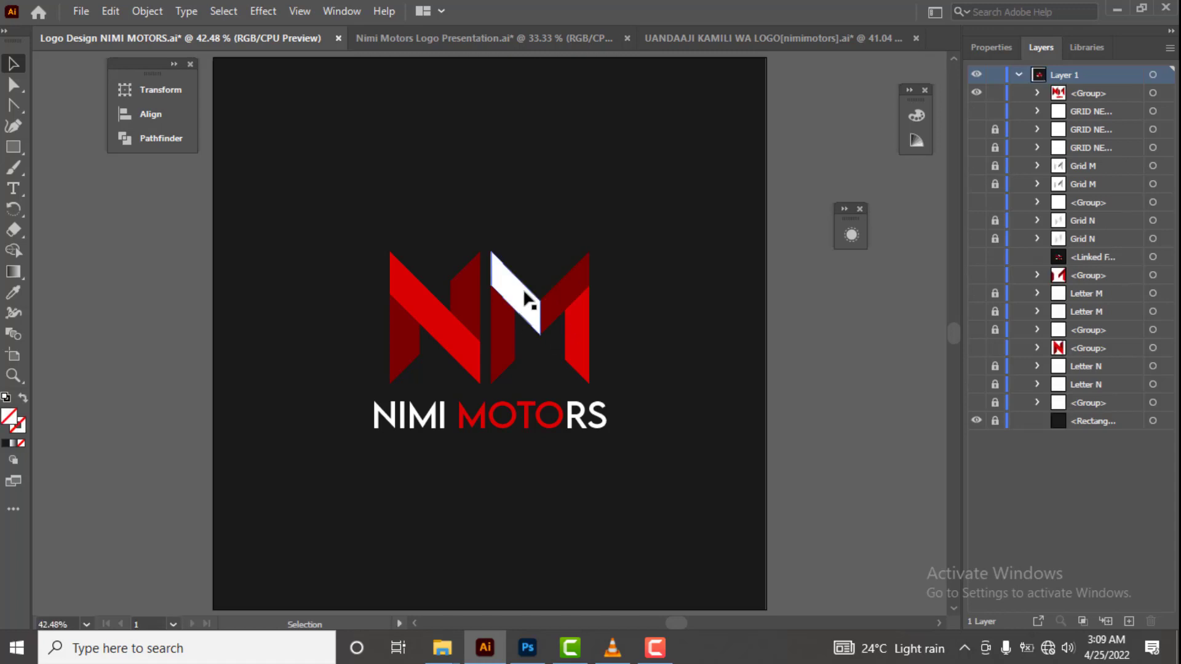
drag(327, 208, 633, 462)
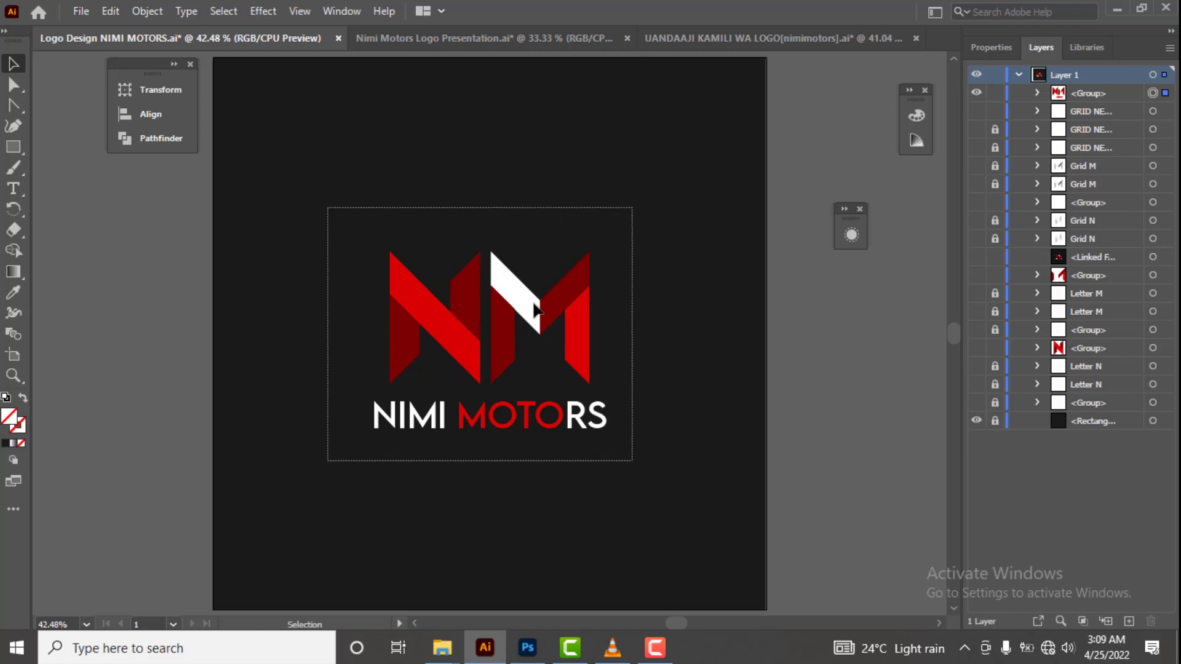
key(a)
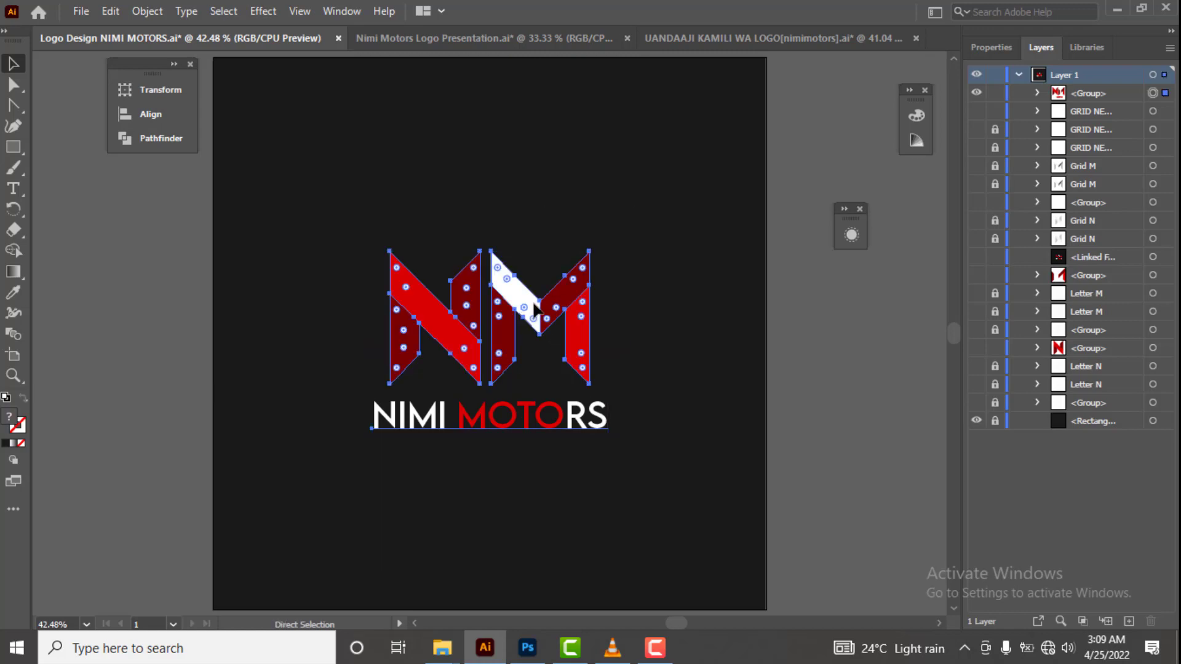
click(736, 37)
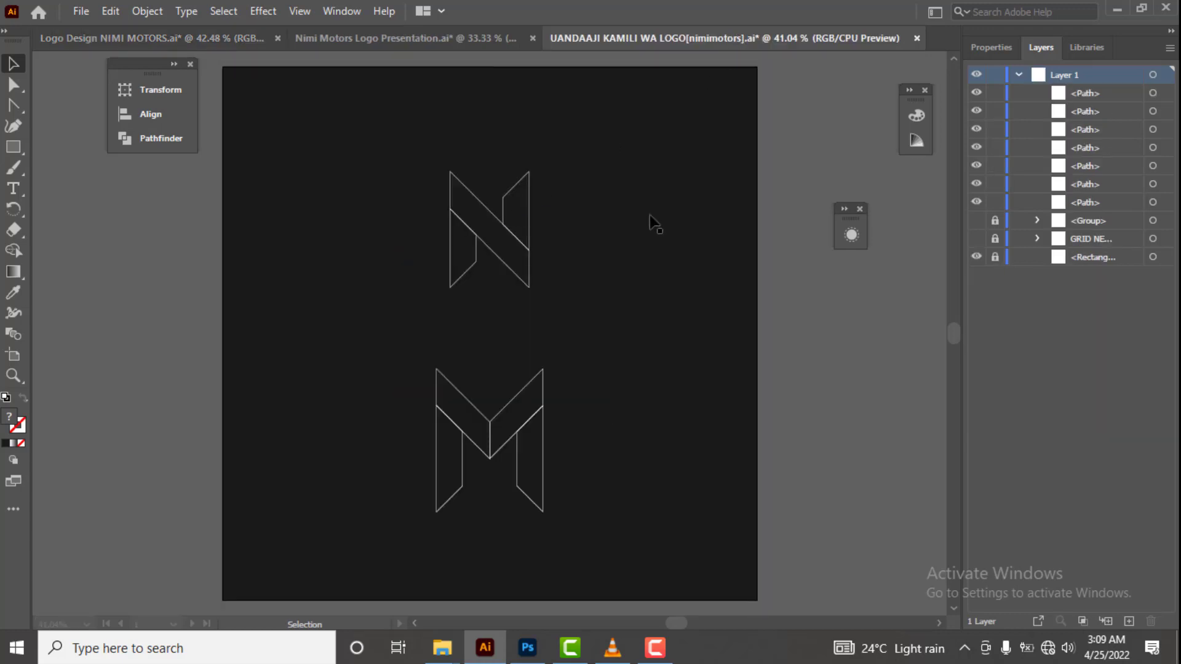
key(ctrl+v)
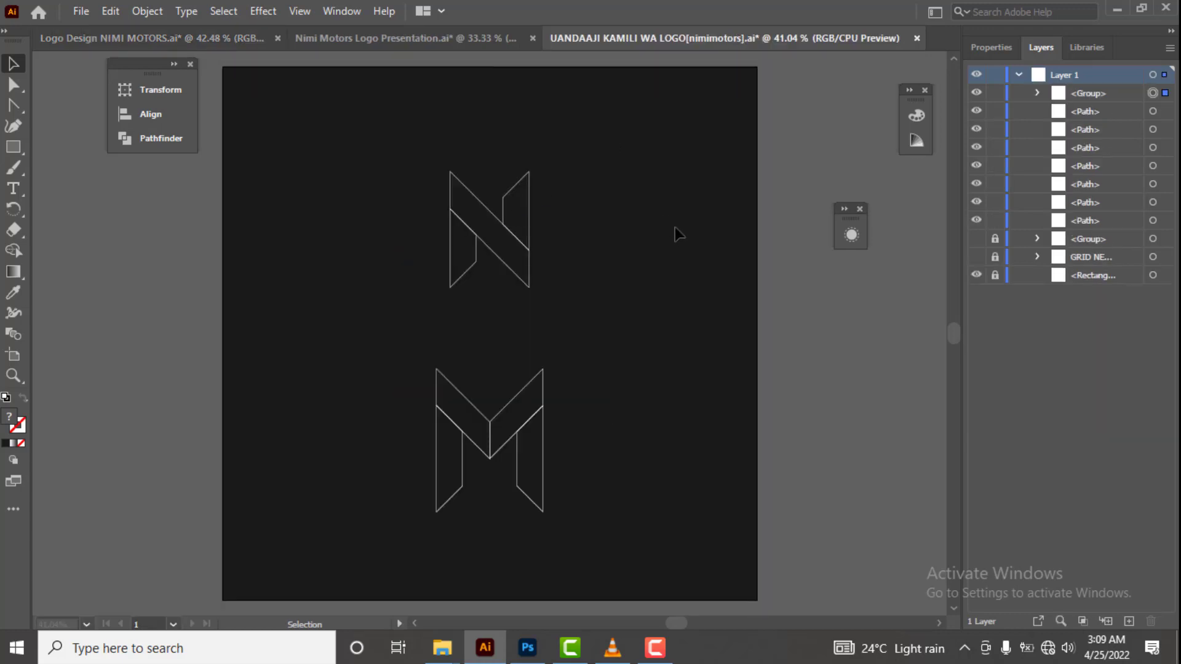
drag(533, 303, 769, 225)
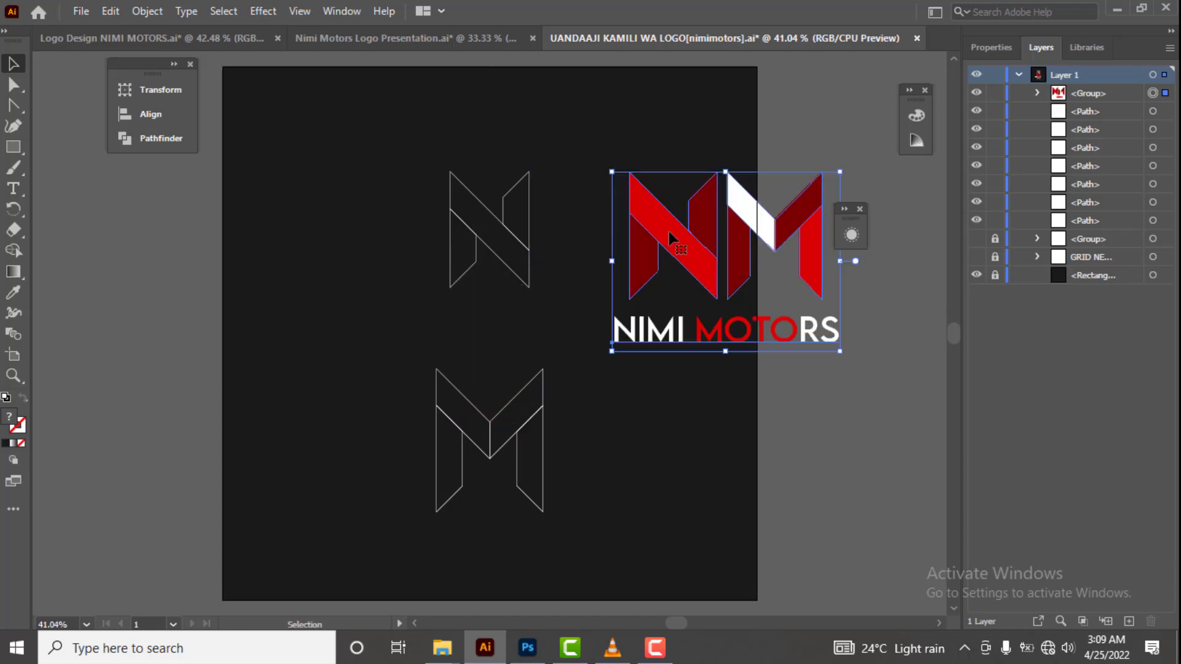
Fill the N's diagonal band with the bright red sampled from the reference logo.
click(466, 192)
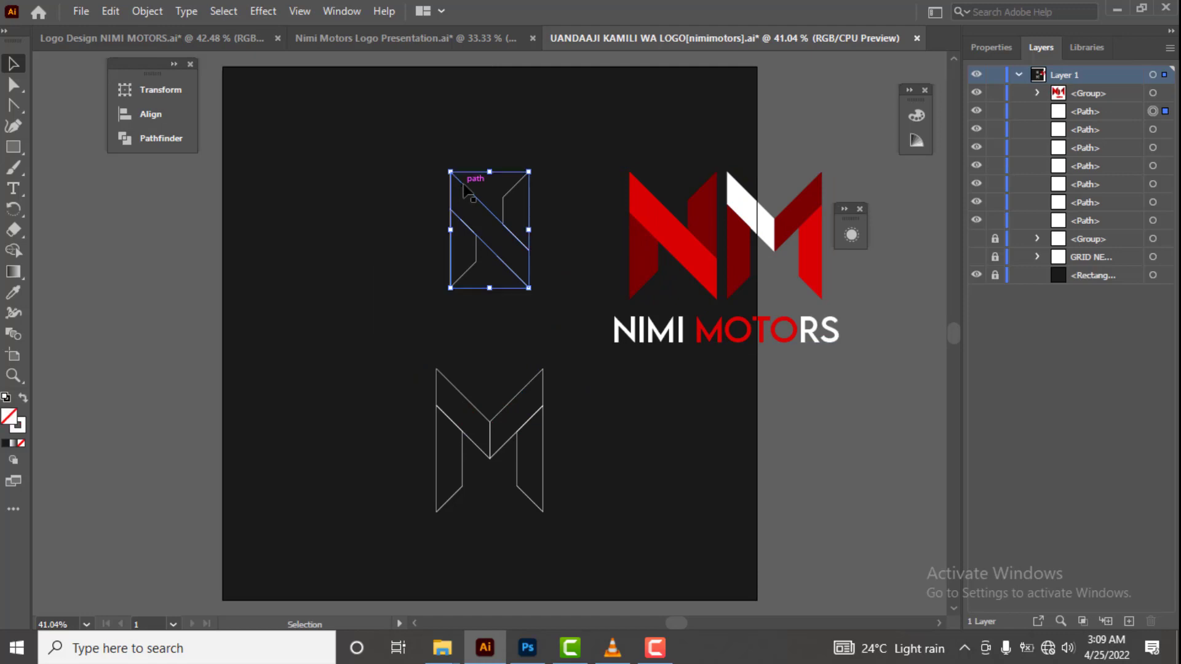
key(i)
click(674, 219)
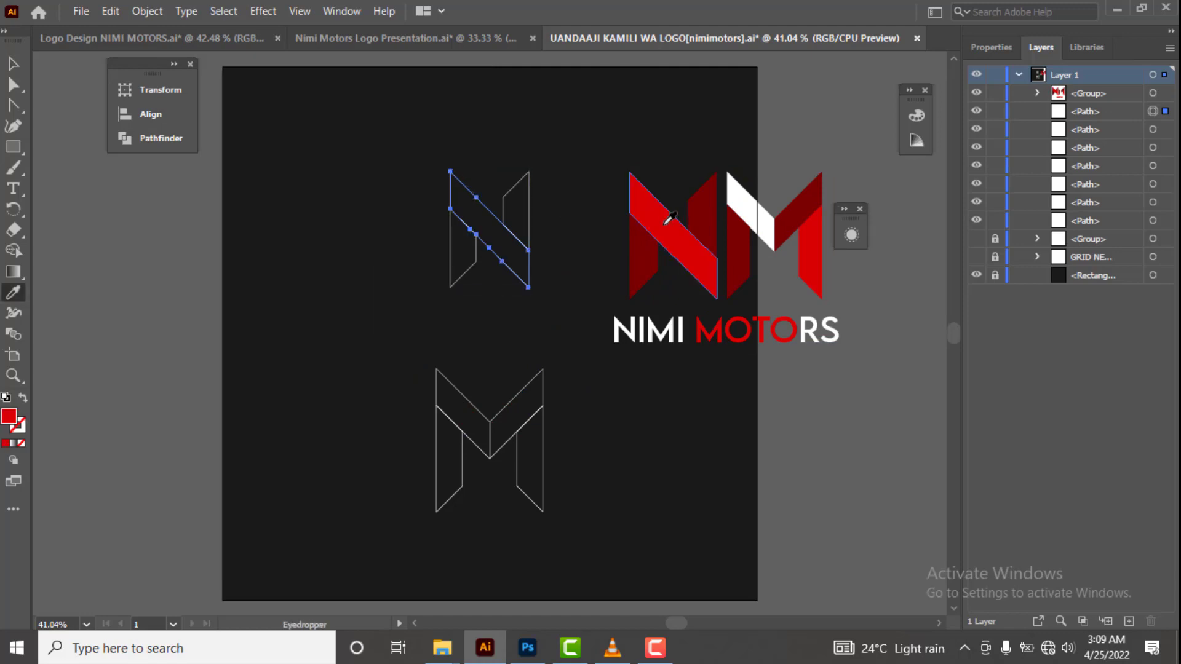
key(v)
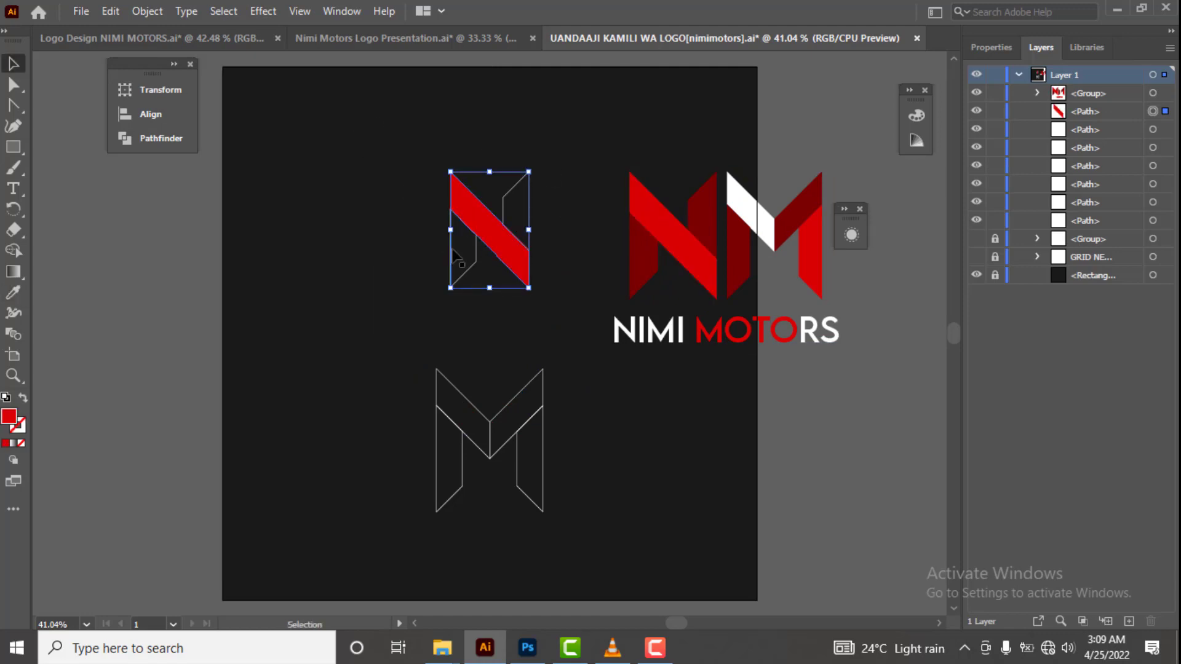
Fill the N's upper-right and lower-left pieces with the dark red sampled from the matching parts of the reference logo.
click(517, 186)
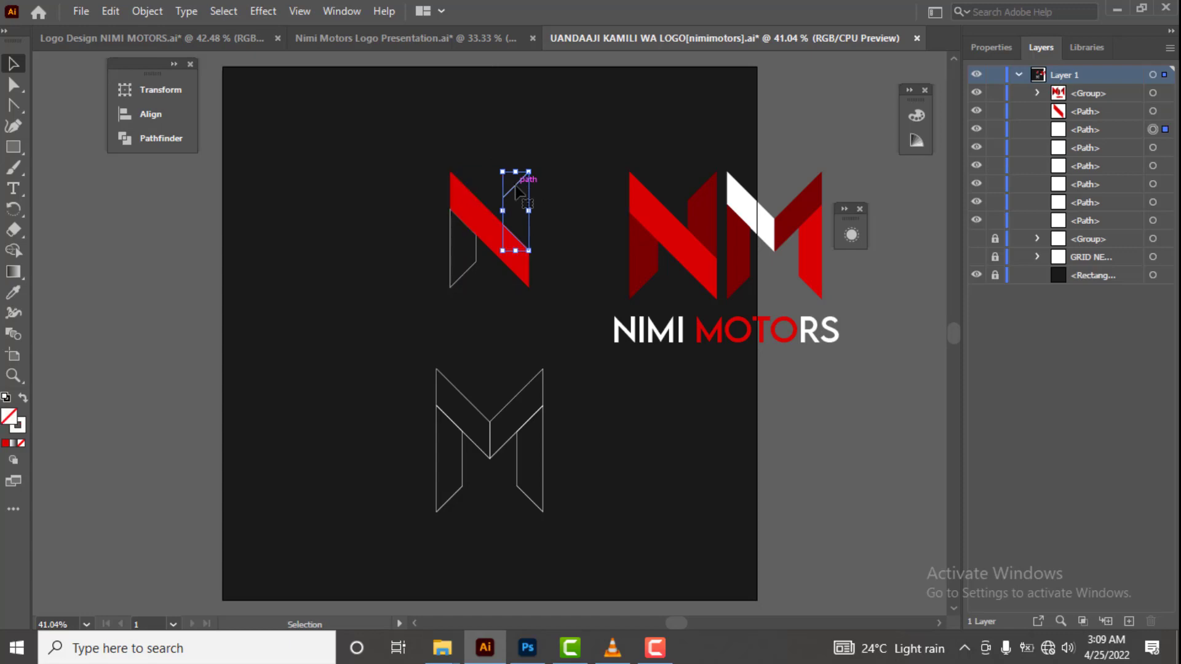
key(i)
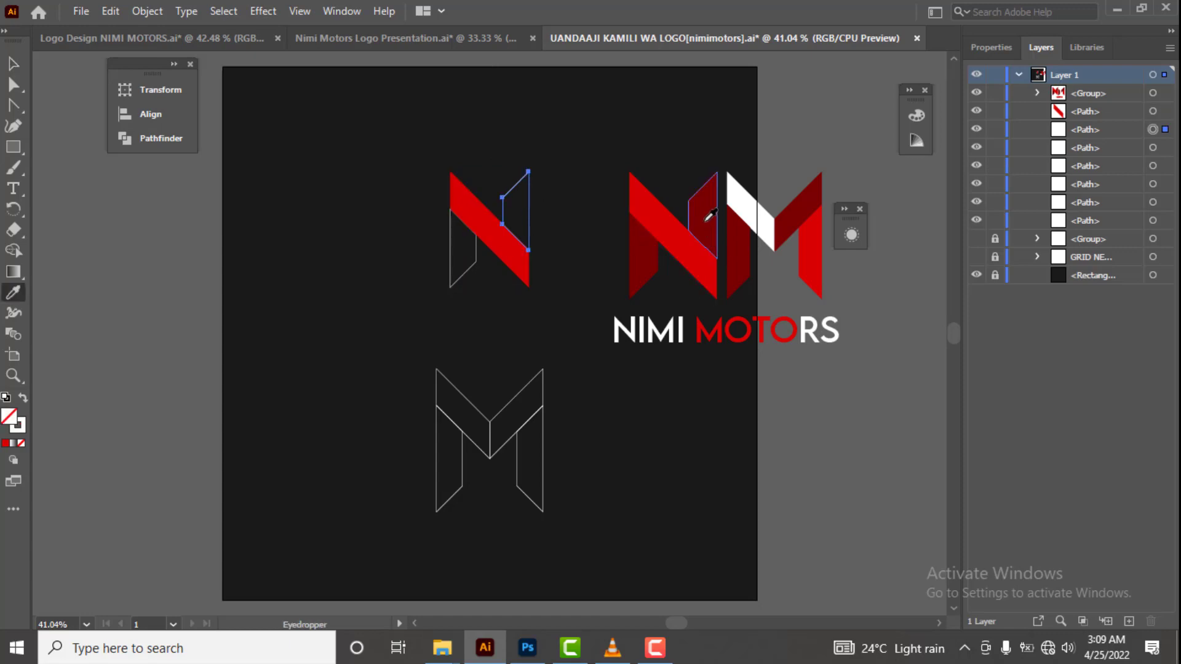
click(707, 215)
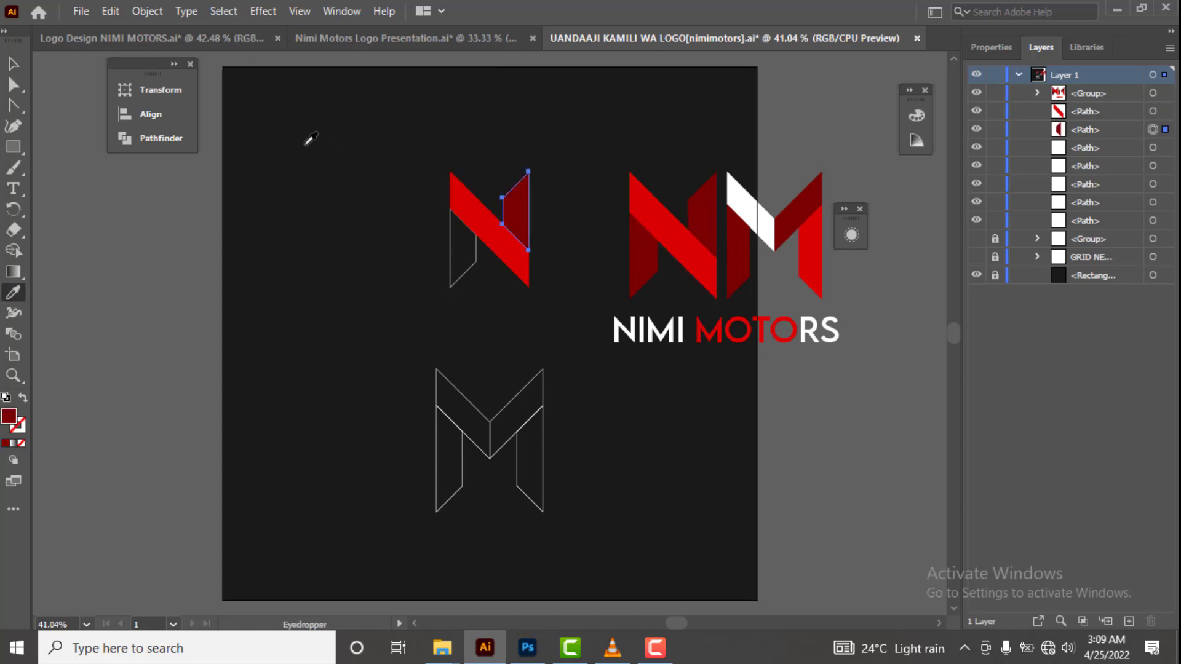
key(v)
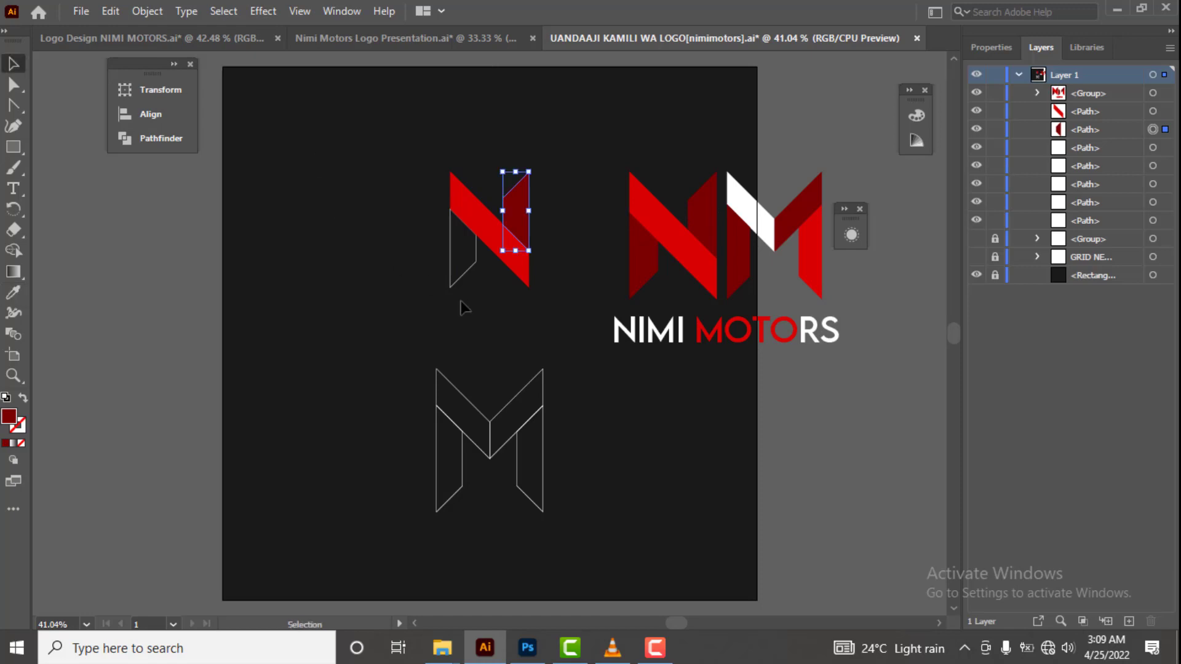
click(452, 280)
key(i)
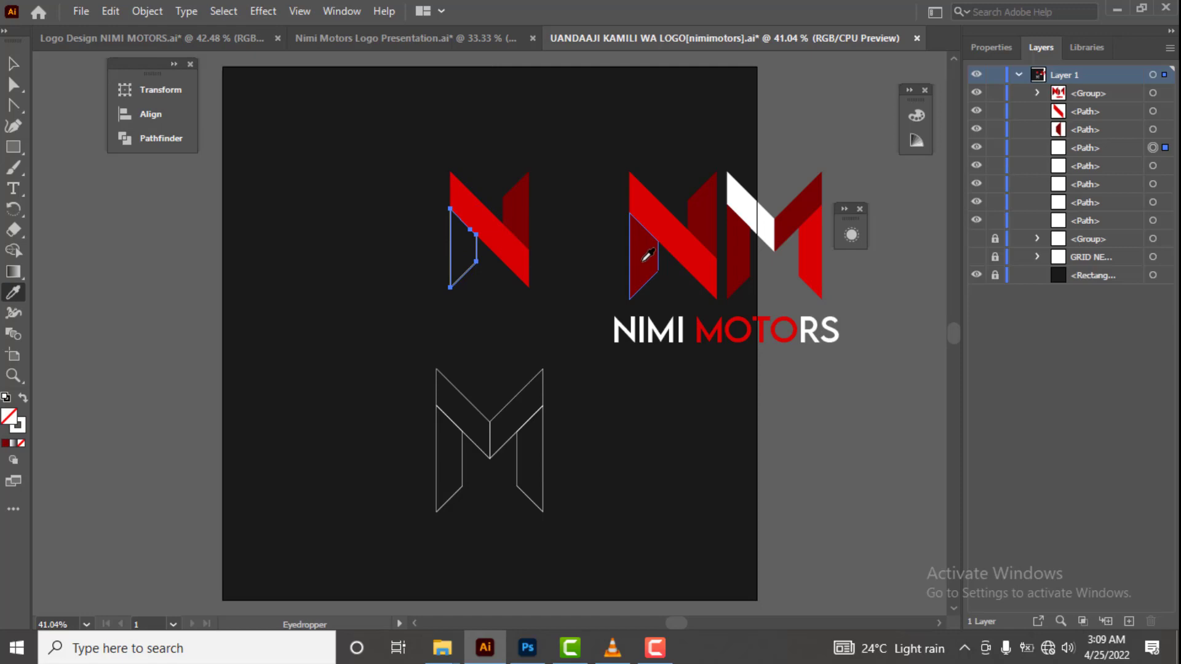
click(645, 257)
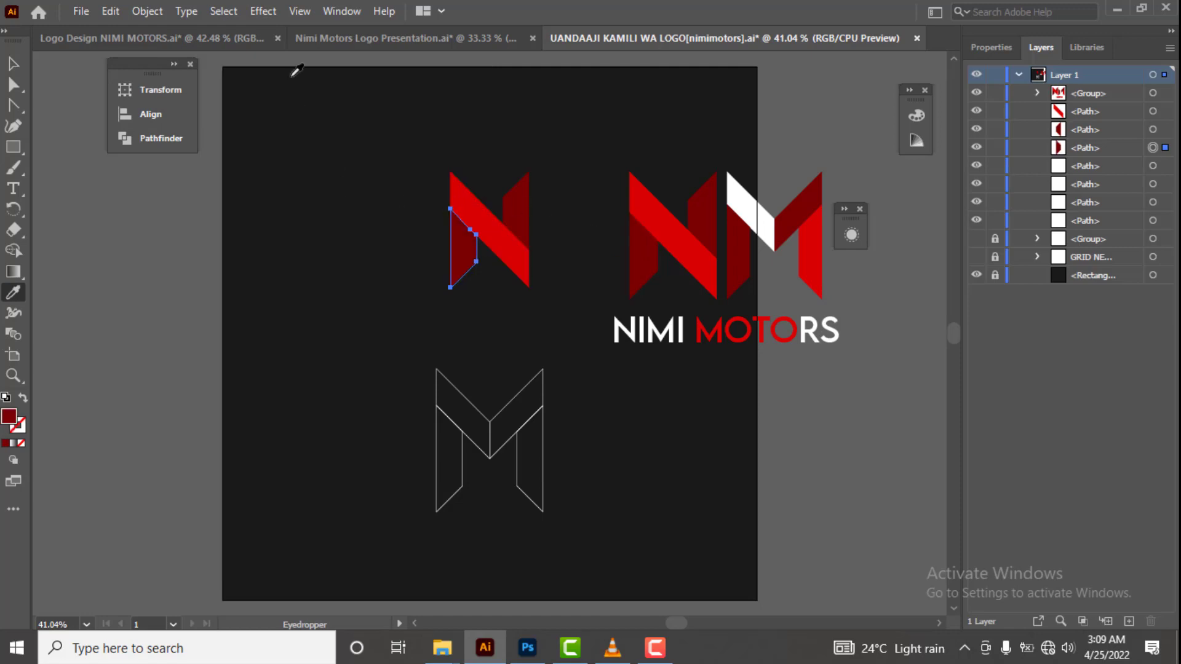
key(v)
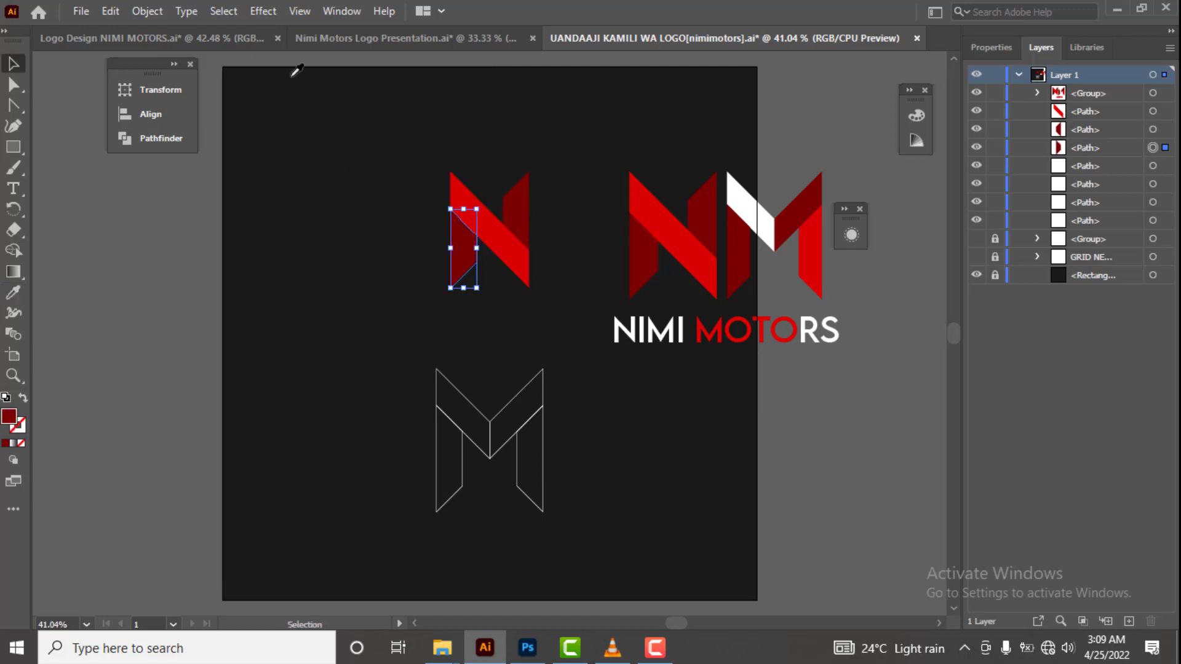
Fill the M's left diagonal arm with white and its right arm with dark red, both sampled from the reference logo.
click(459, 391)
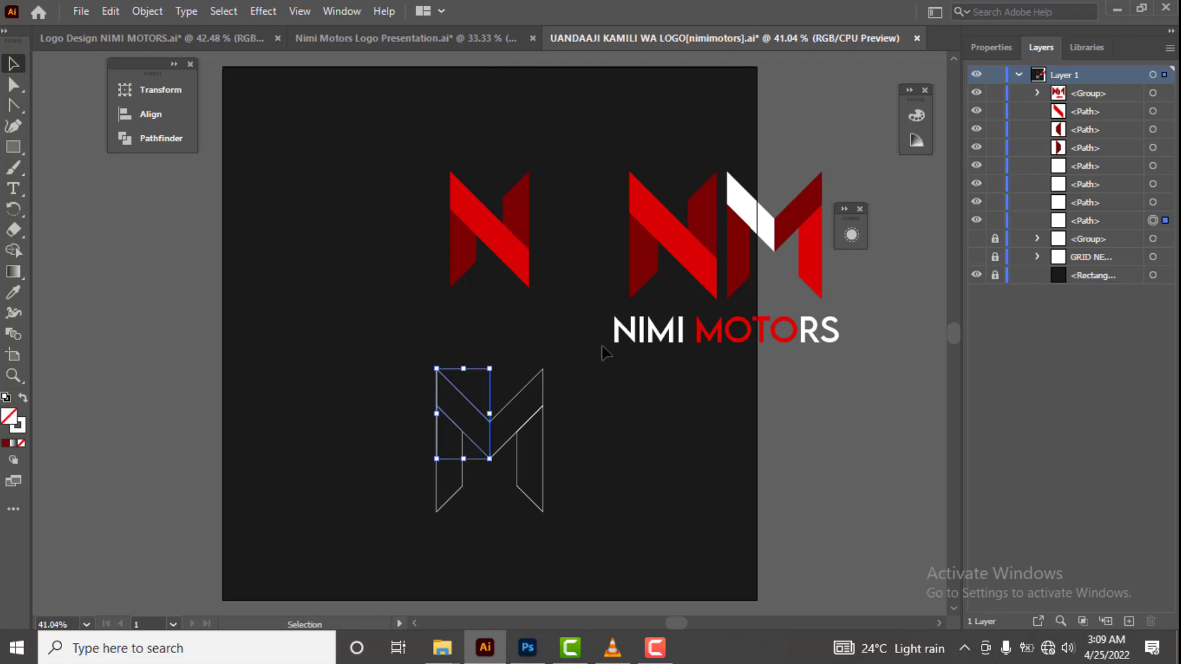
key(i)
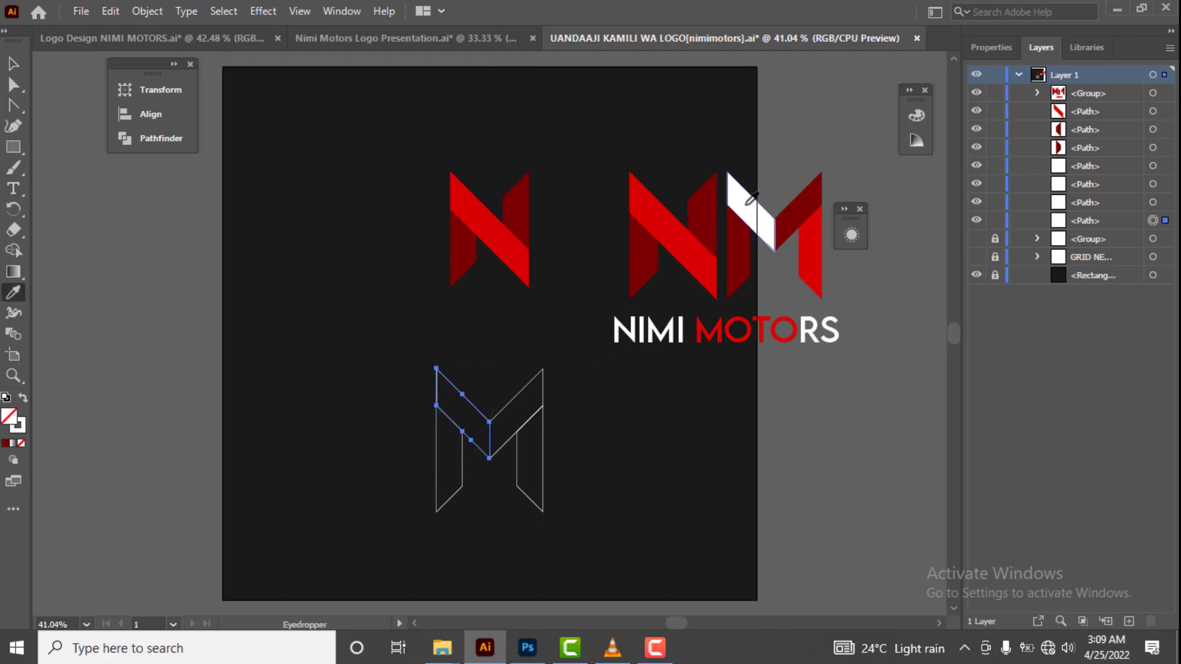
click(751, 198)
key(v)
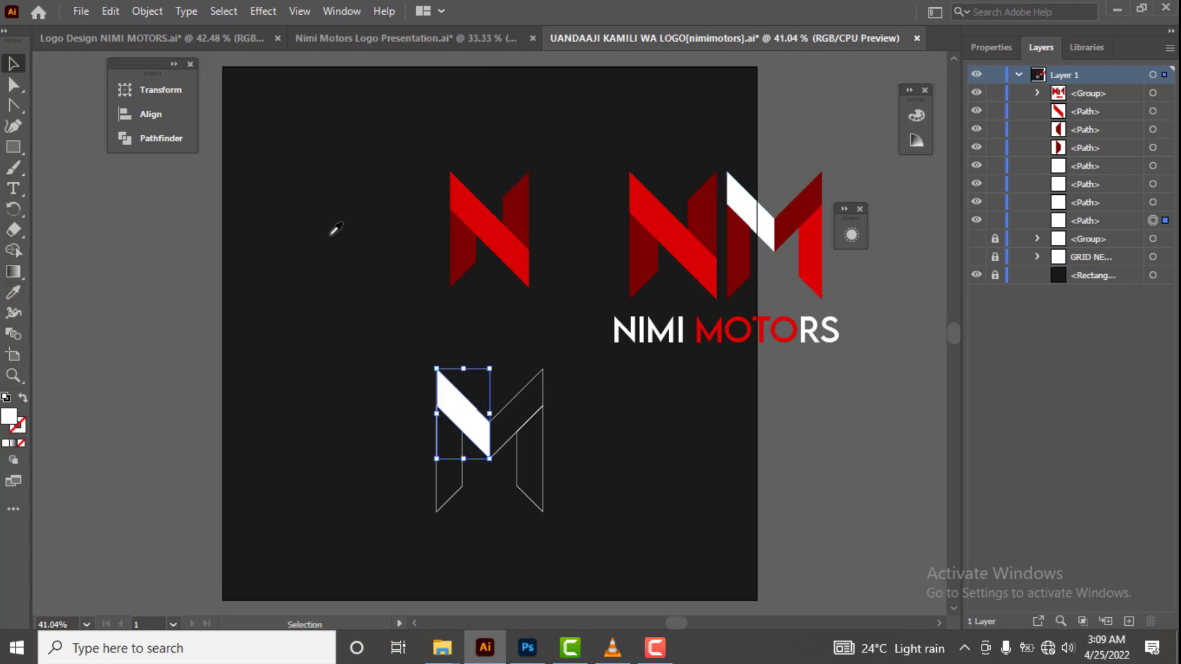
click(522, 391)
key(i)
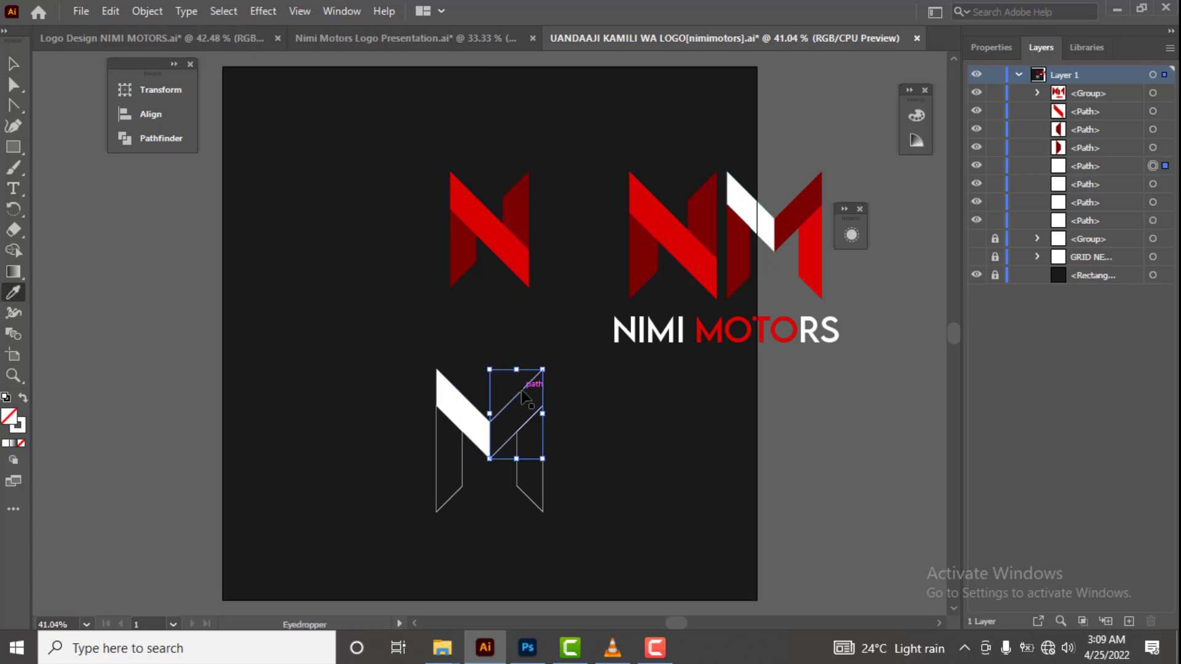
click(807, 210)
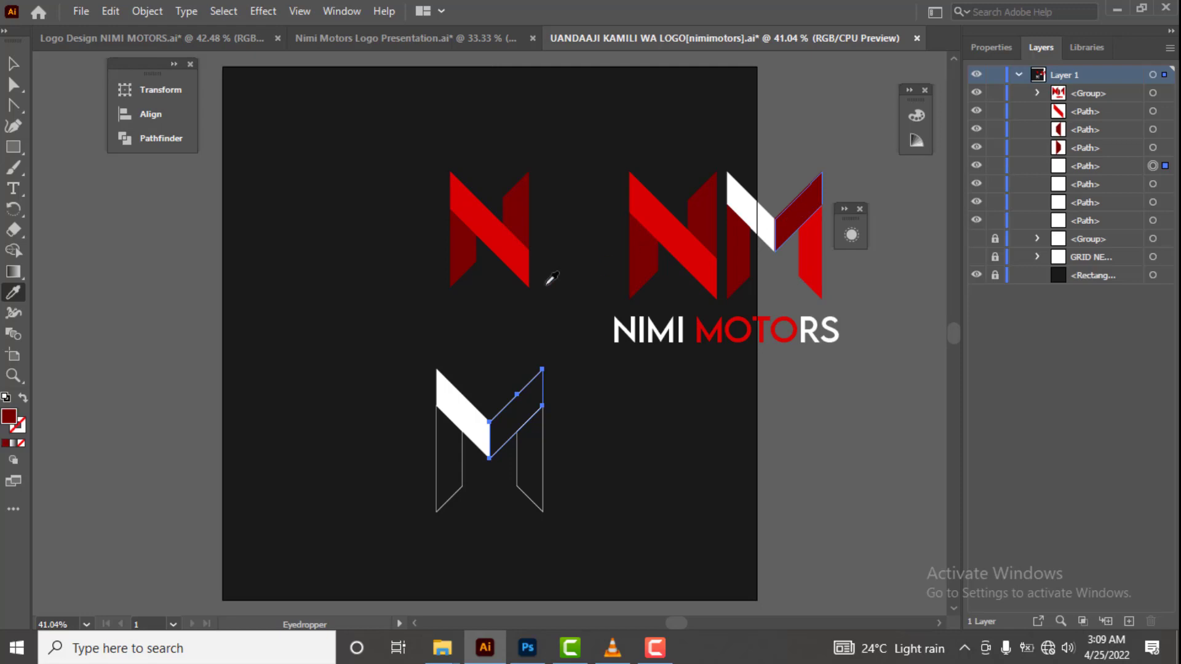
Fill the M's left leg with the dark red sampled from the matching leg of the reference logo.
key(v)
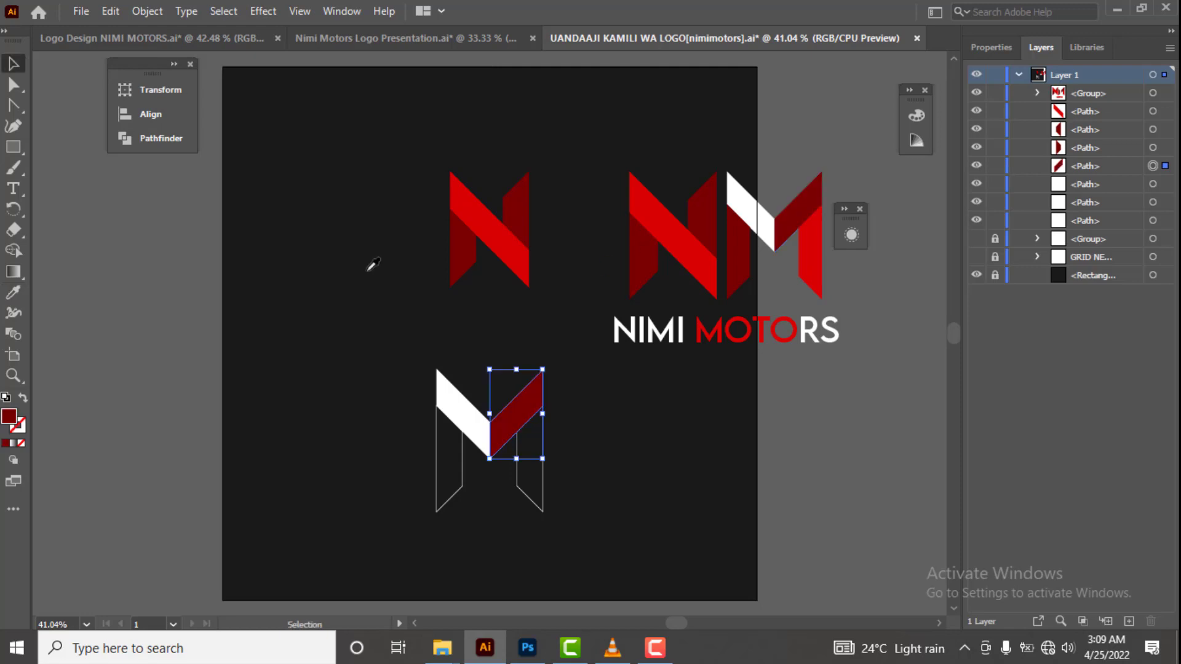
click(466, 488)
key(i)
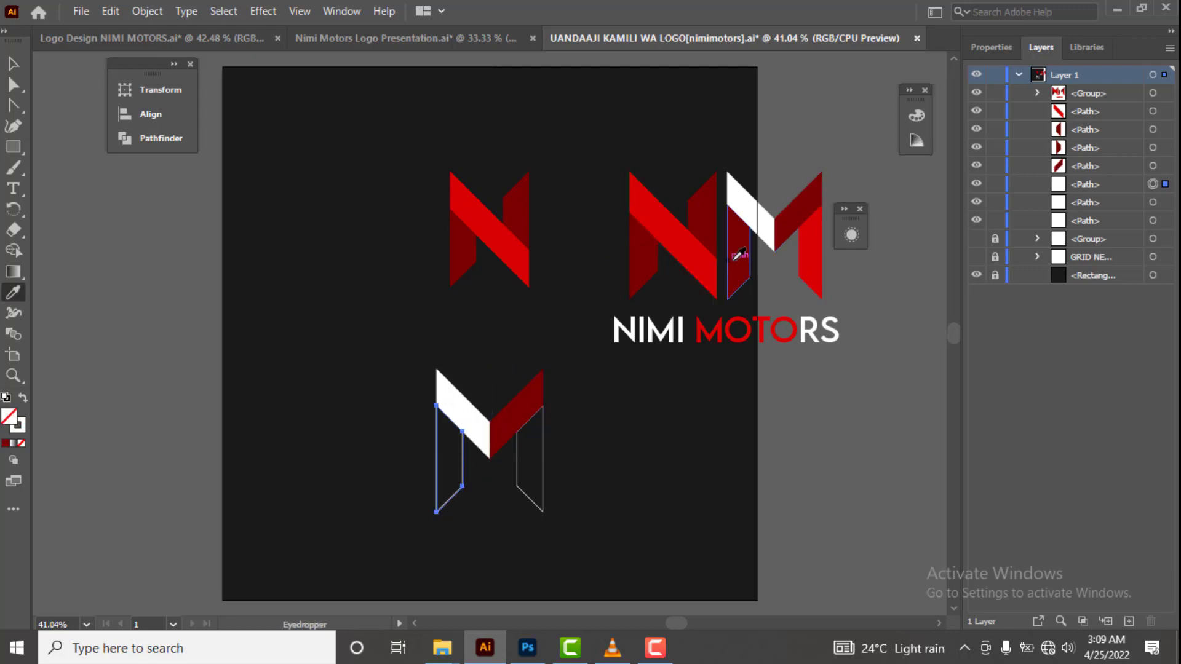
click(738, 255)
key(v)
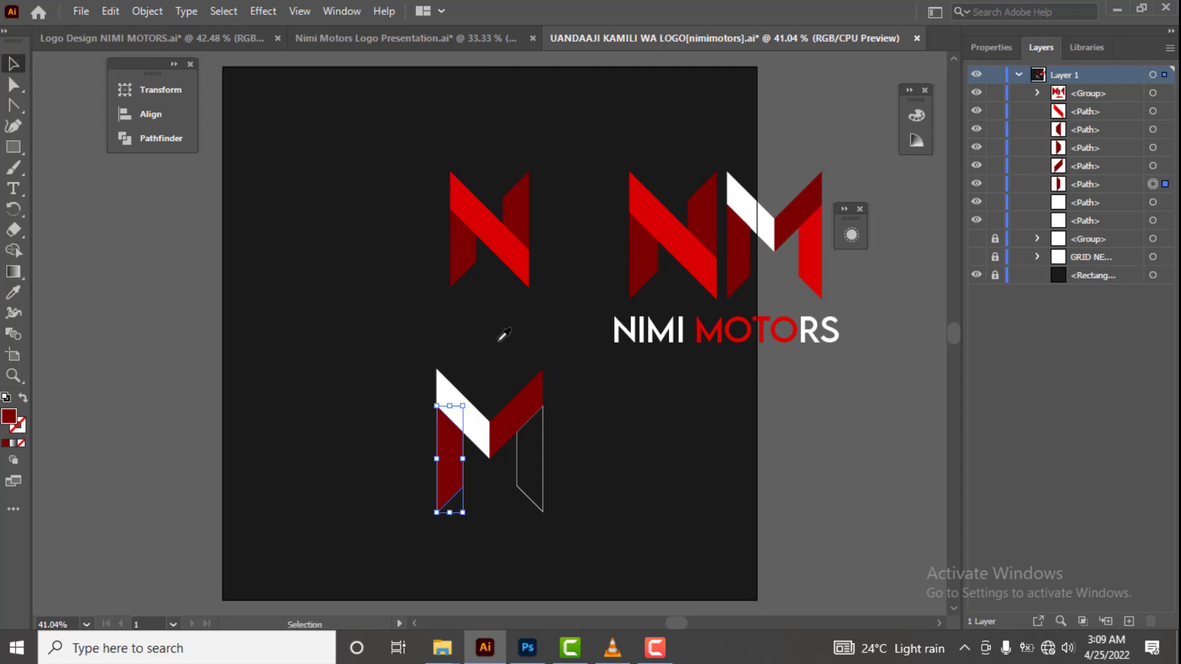
Fill the M's right leg with the bright red sampled from the matching leg of the reference logo.
click(543, 470)
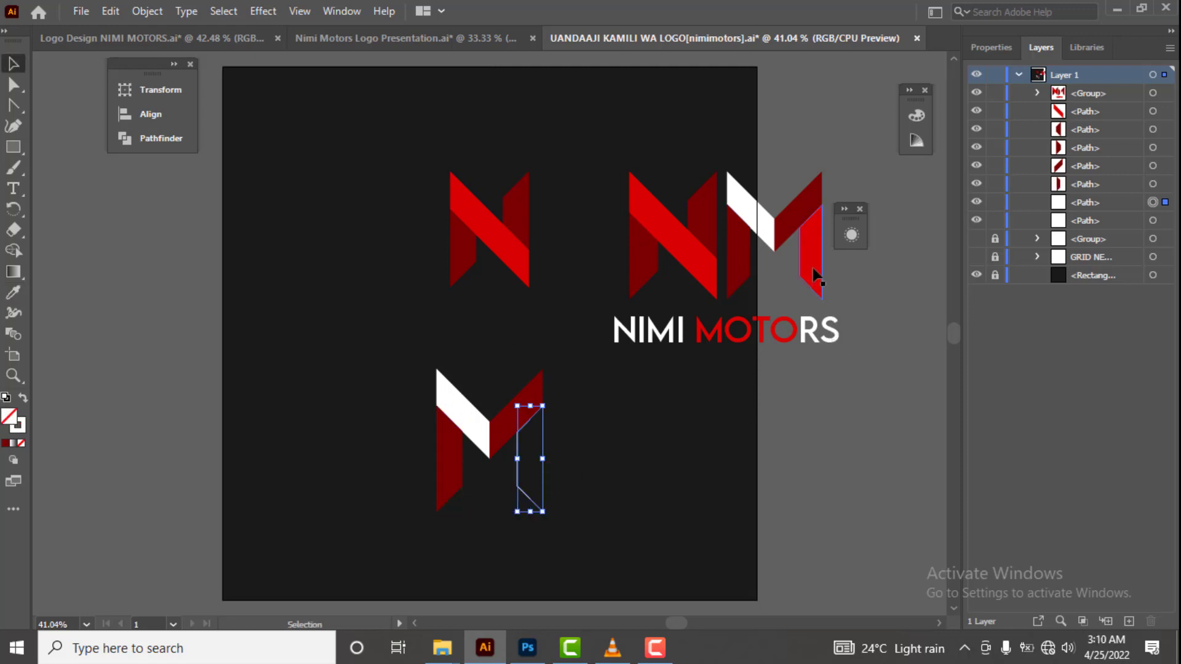
key(i)
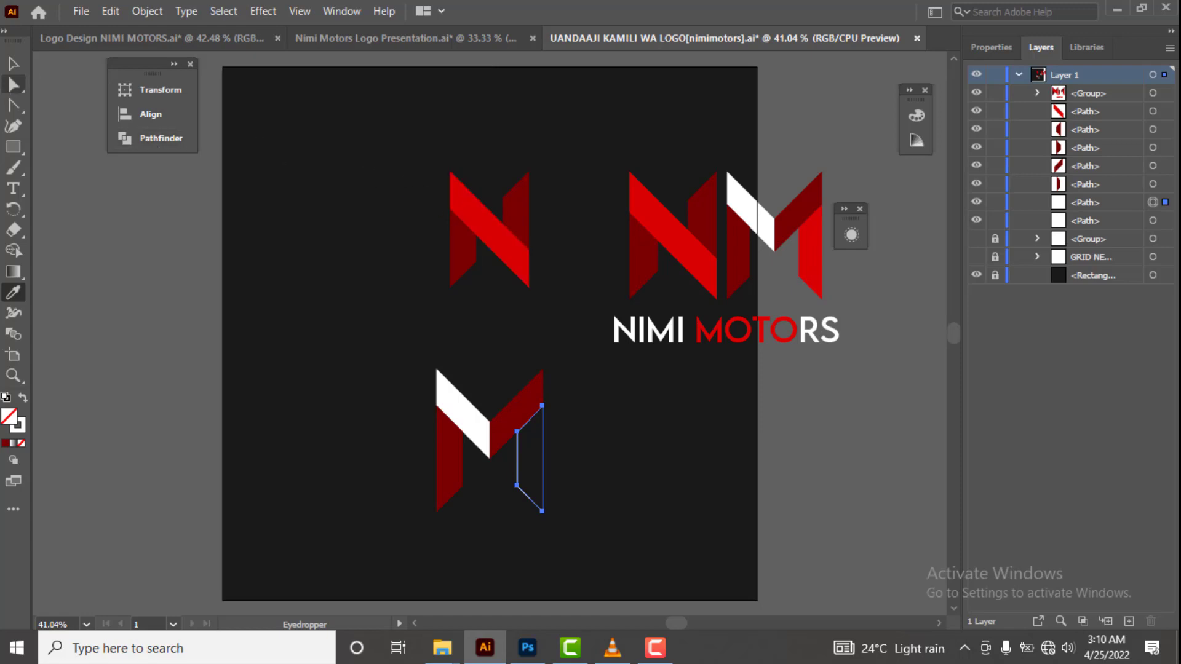
click(14, 64)
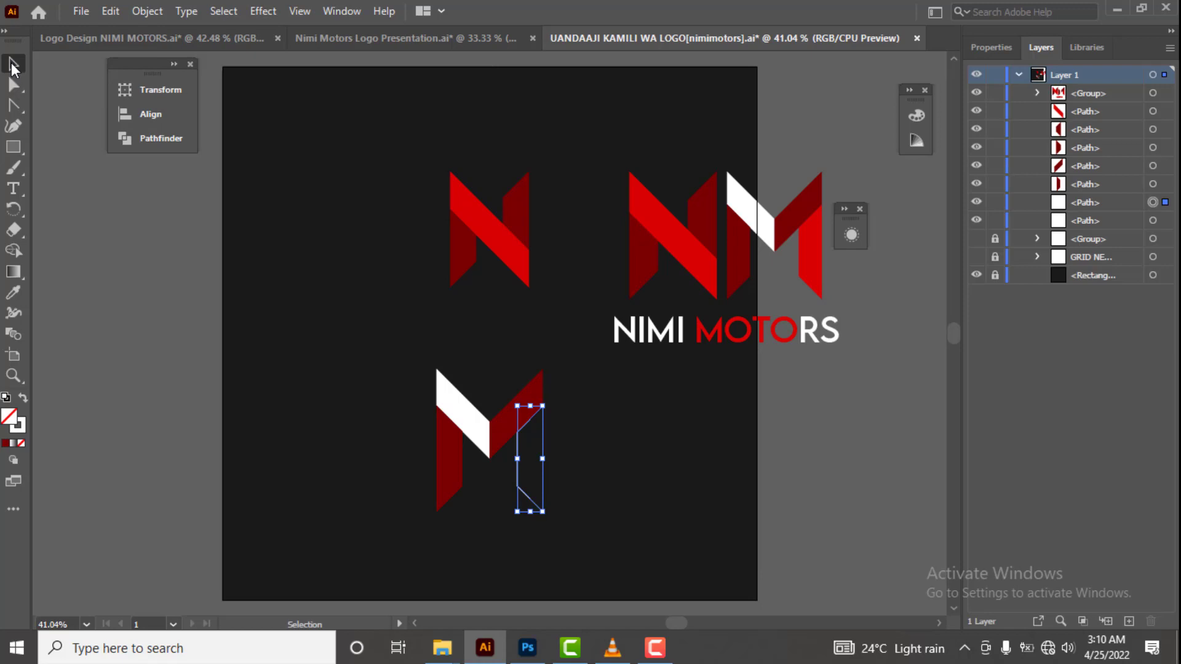
key(i)
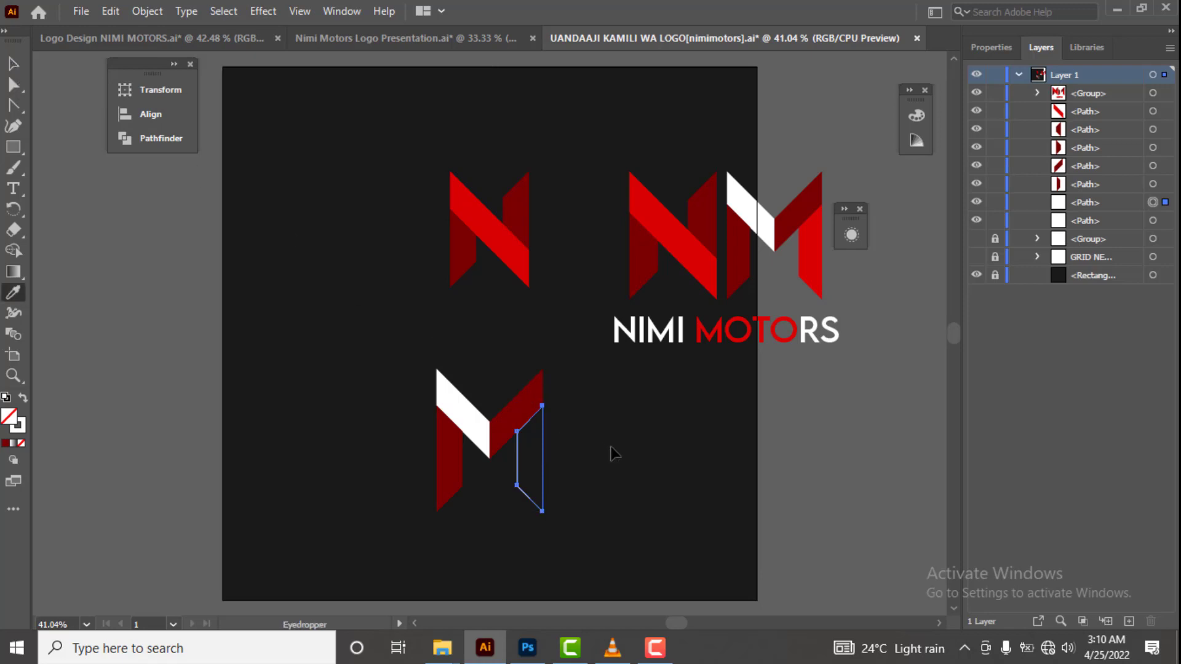
click(817, 257)
key(v)
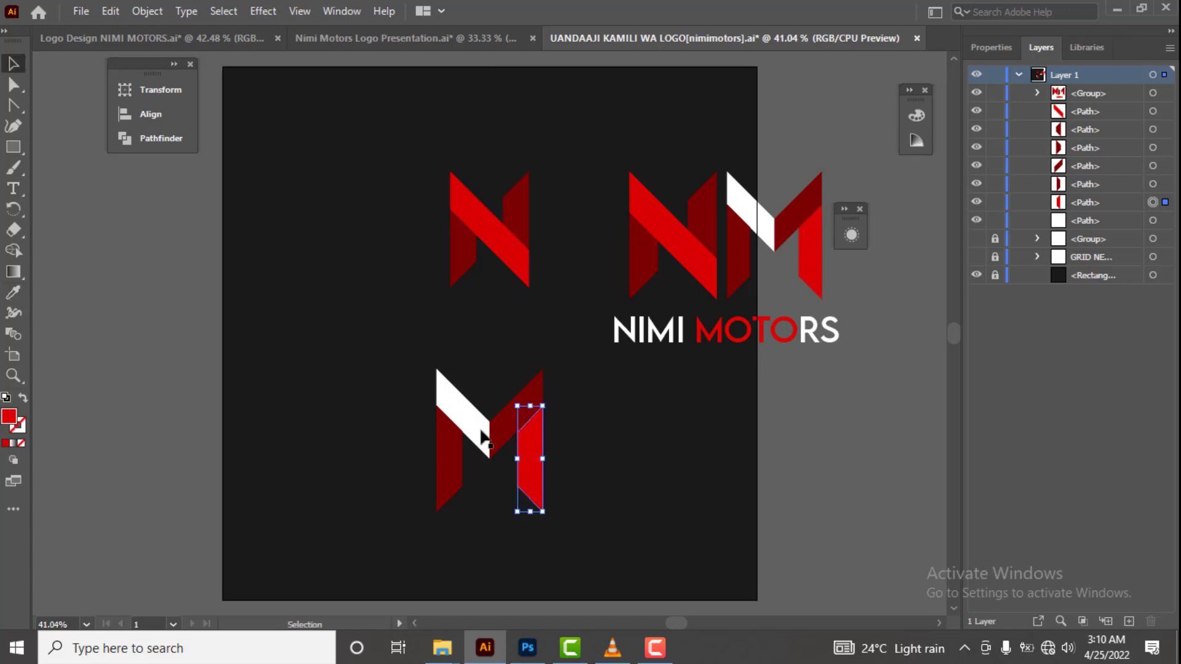
Group the four pieces of the M, and group the three pieces of the N separately.
drag(402, 365, 568, 536)
key(a)
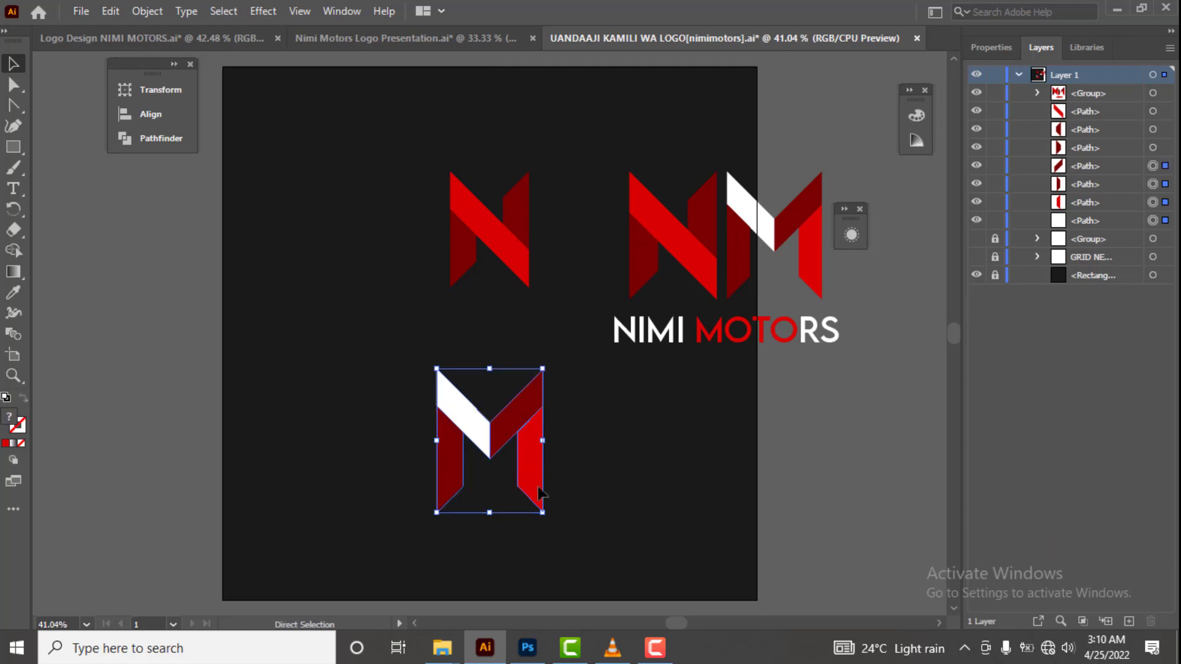
key(ctrl+g)
key(v)
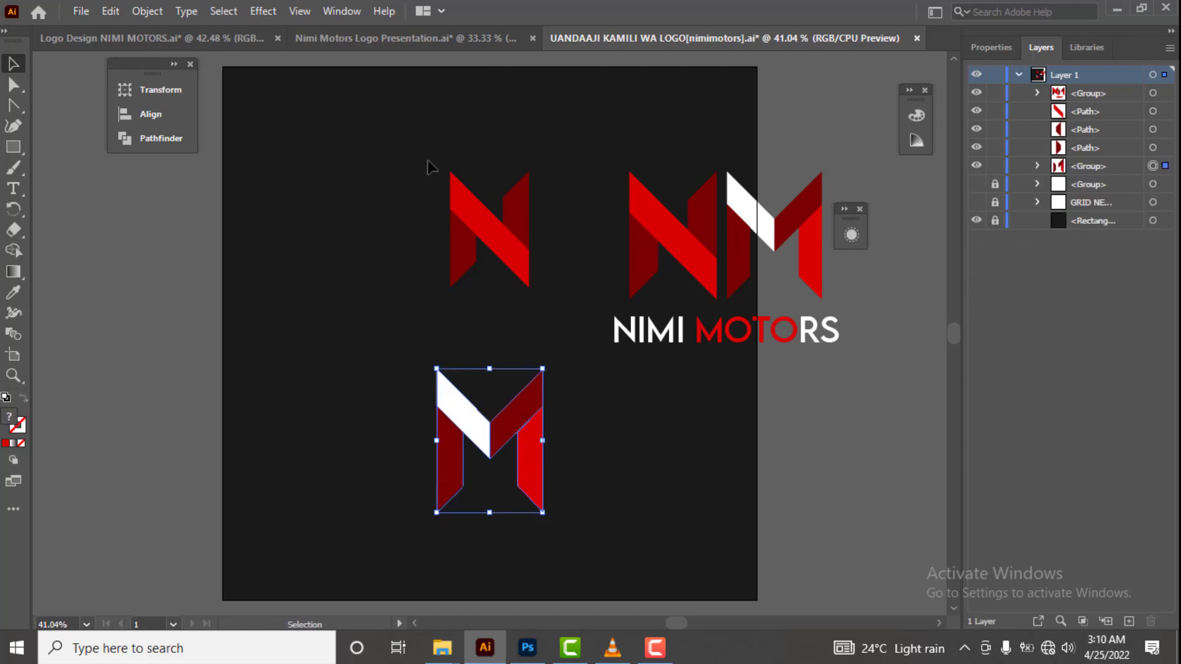
drag(412, 152, 549, 323)
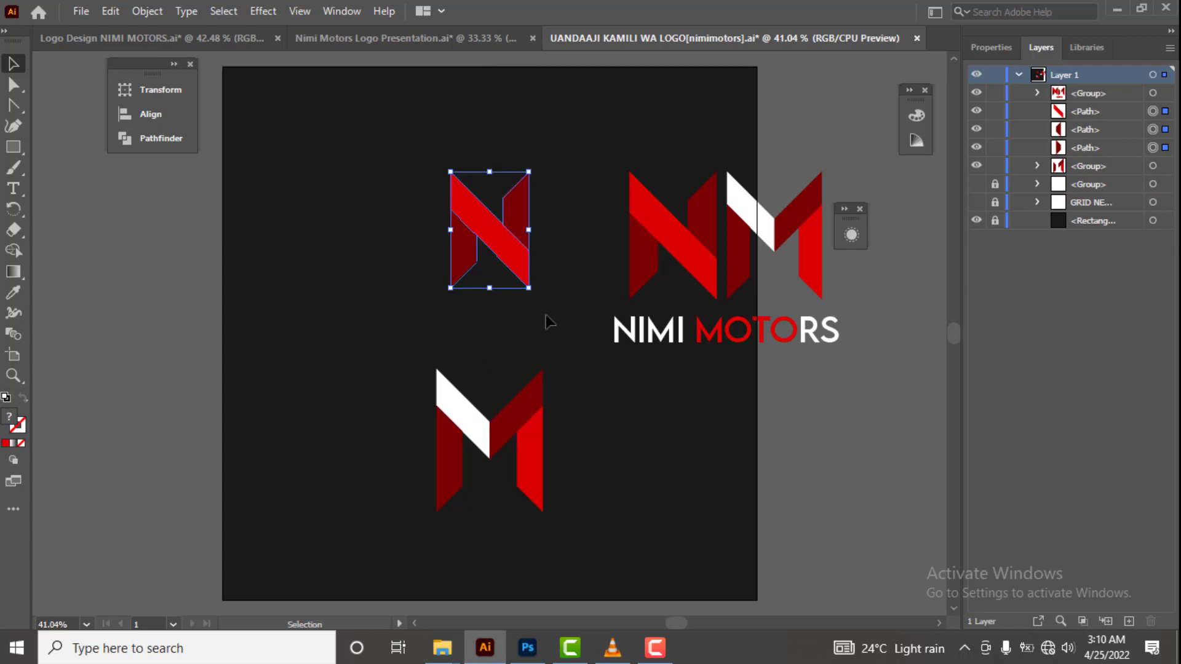
key(a)
key(ctrl+g)
key(v)
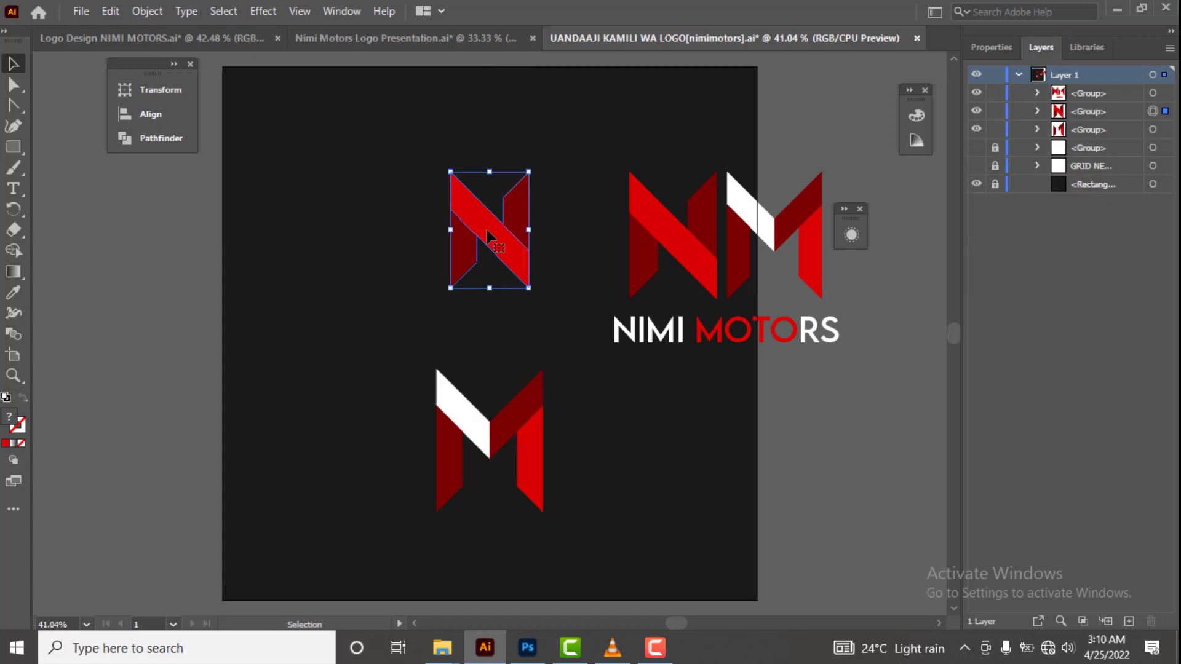
Place the N and M side by side on the artboard and scale the M down to about the N's height.
drag(466, 238, 379, 322)
drag(535, 340, 538, 302)
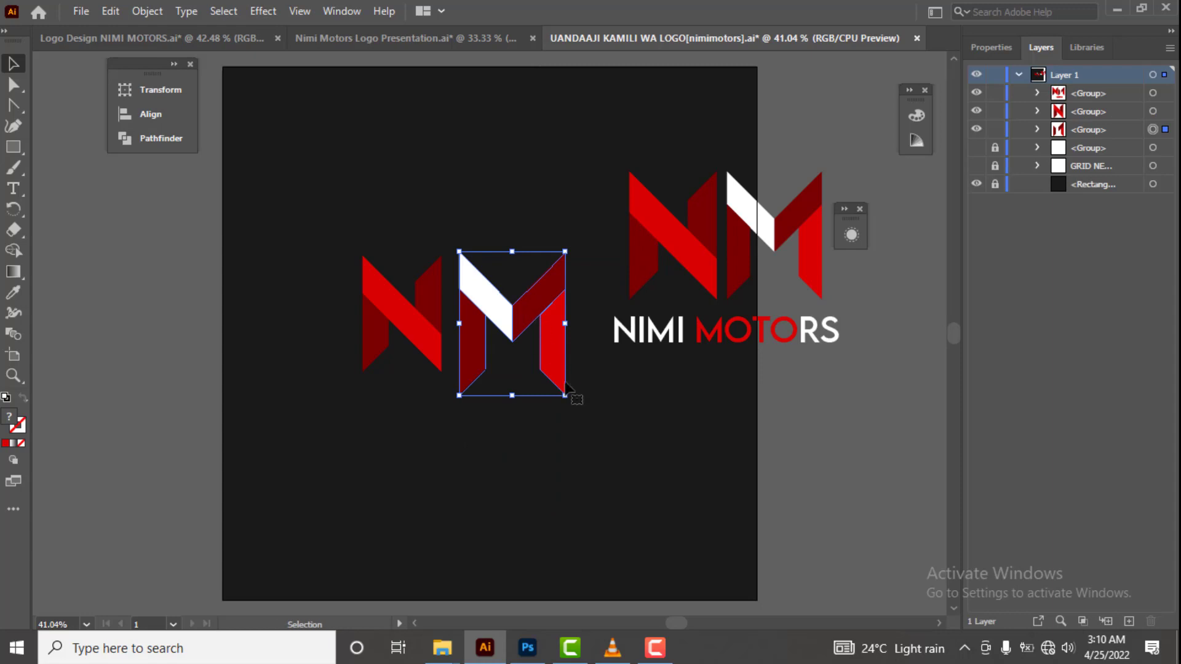
drag(565, 396, 549, 372)
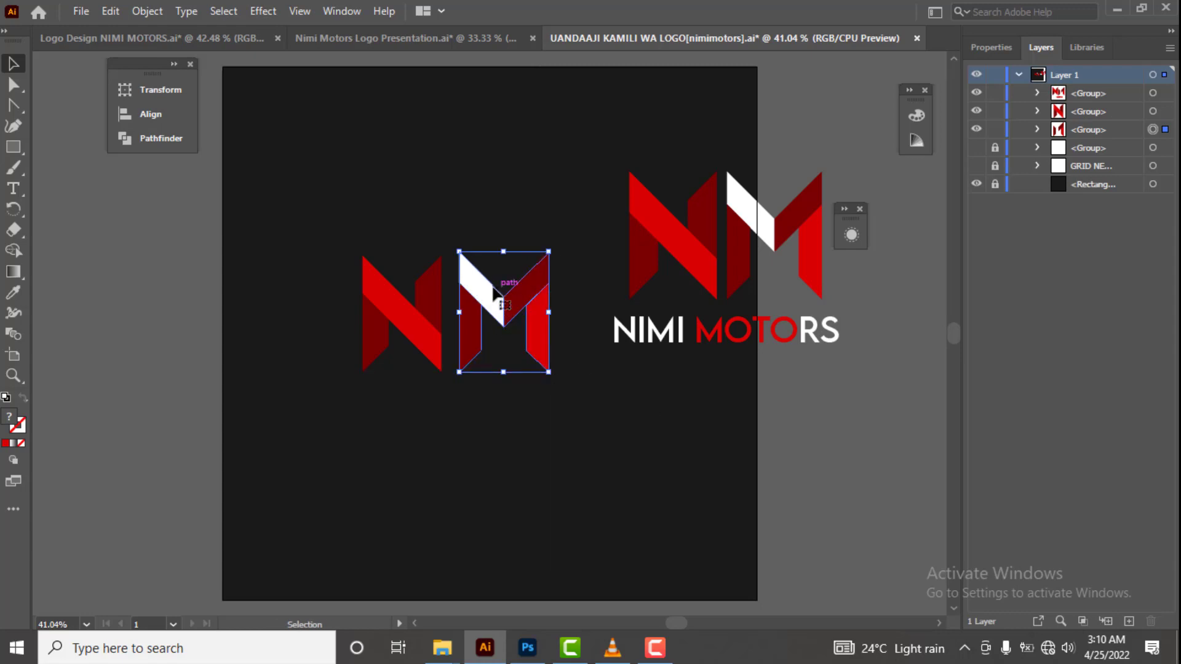
Nudge the M towards the N so that only a narrow gap separates the two letters.
key(shift+Left)
key(shift+Left)
key(shift+Left)
key(shift+Left)
key(shift+Left)
key(shift+Left)
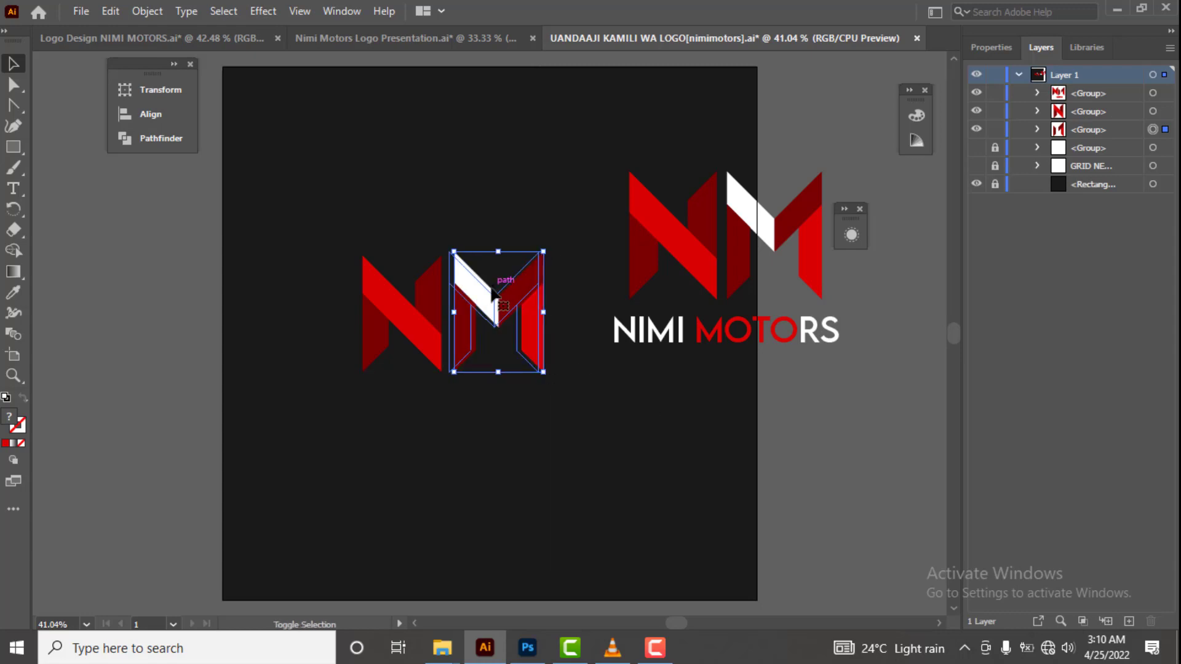
key(shift+Right)
key(shift+Right)
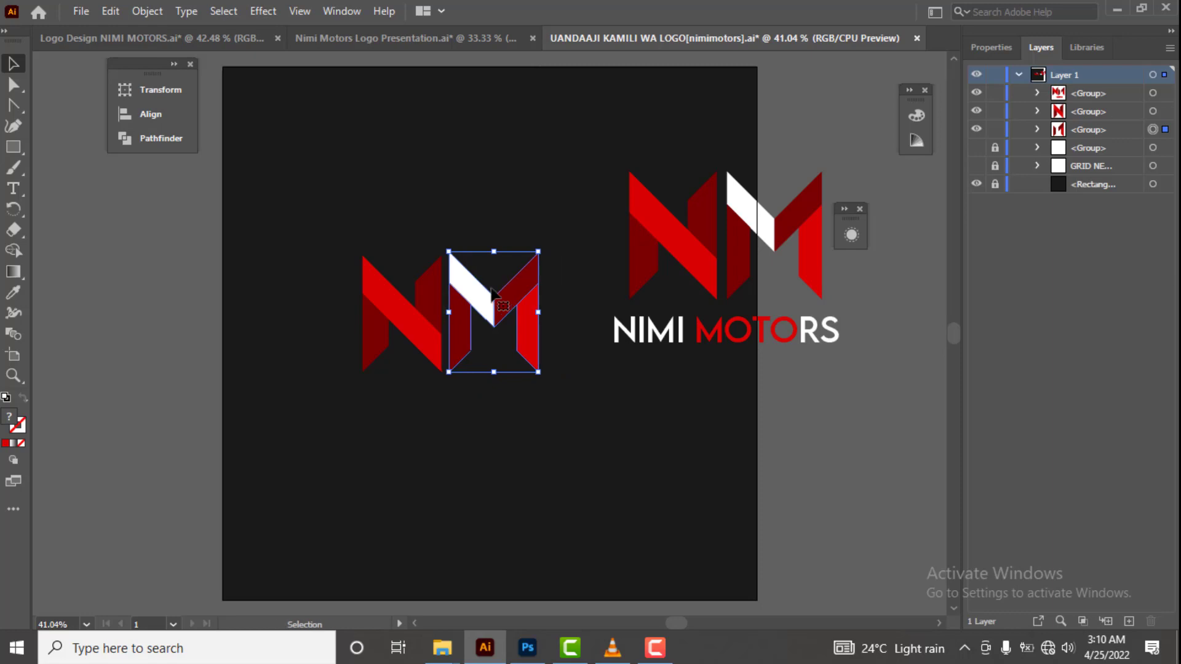
key(Right)
key(Right)
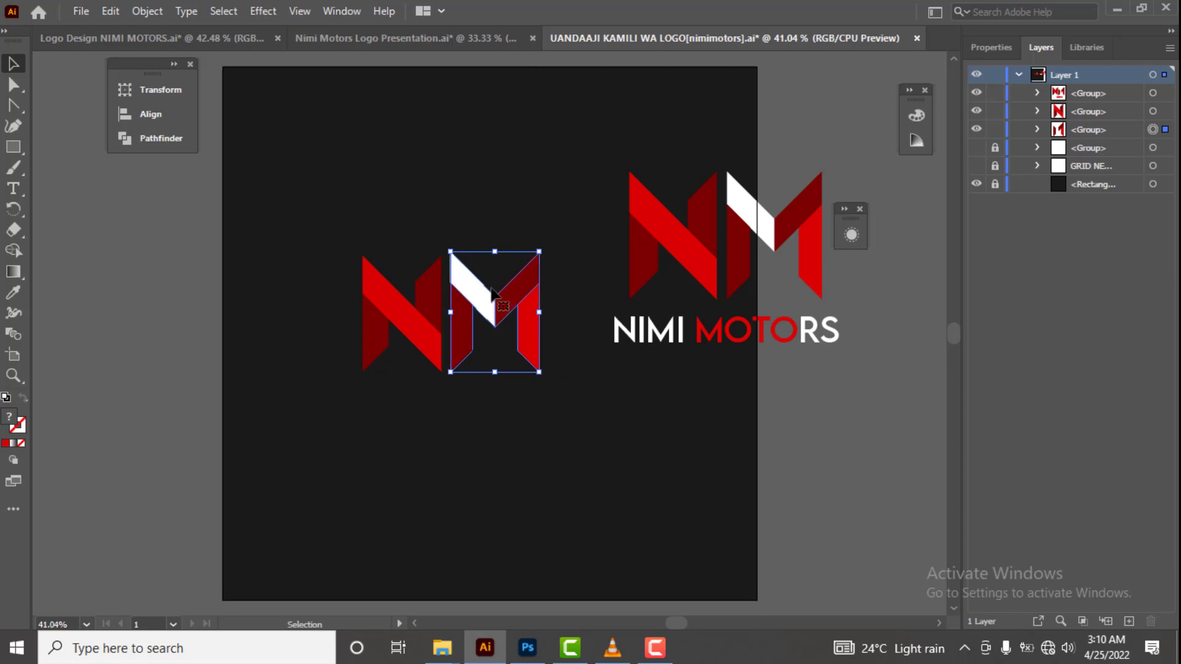
Group the N and M into one monogram and centre it horizontally and vertically on the artboard.
drag(333, 232, 543, 451)
key(a)
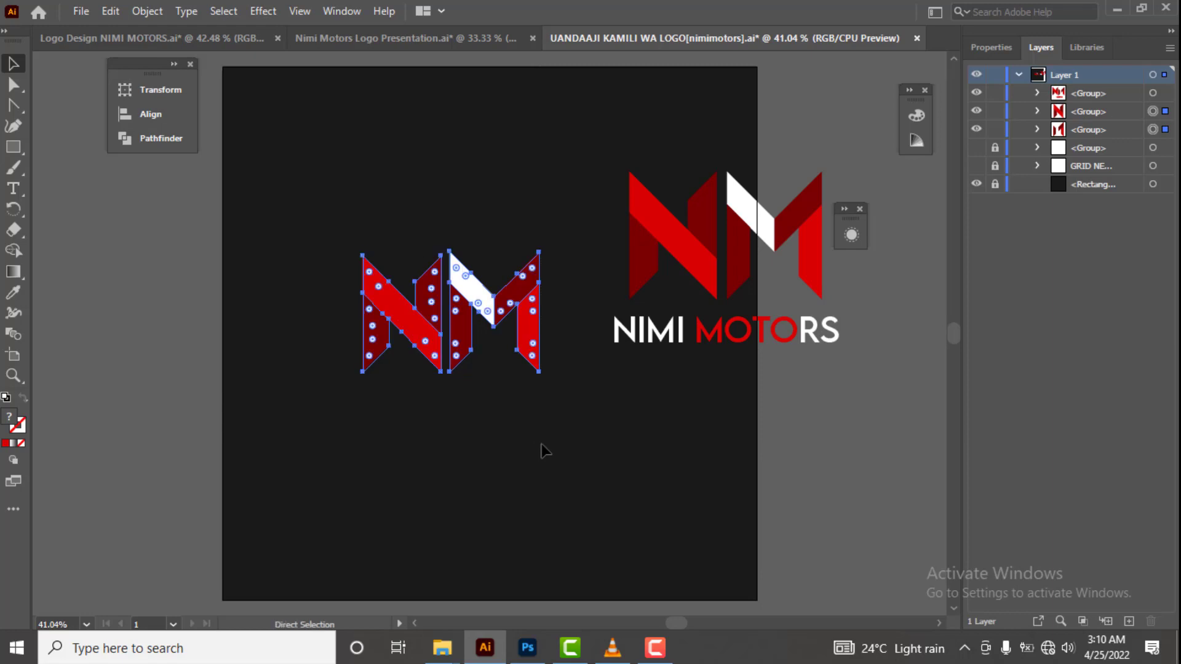
key(ctrl+g)
key(v)
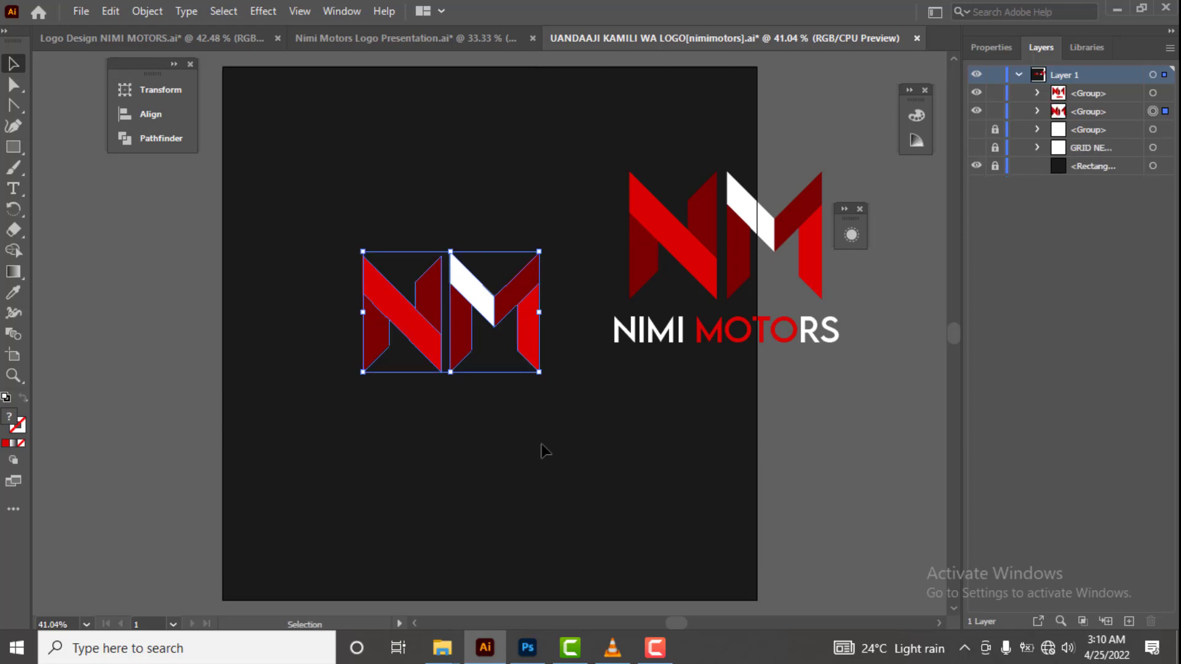
click(173, 122)
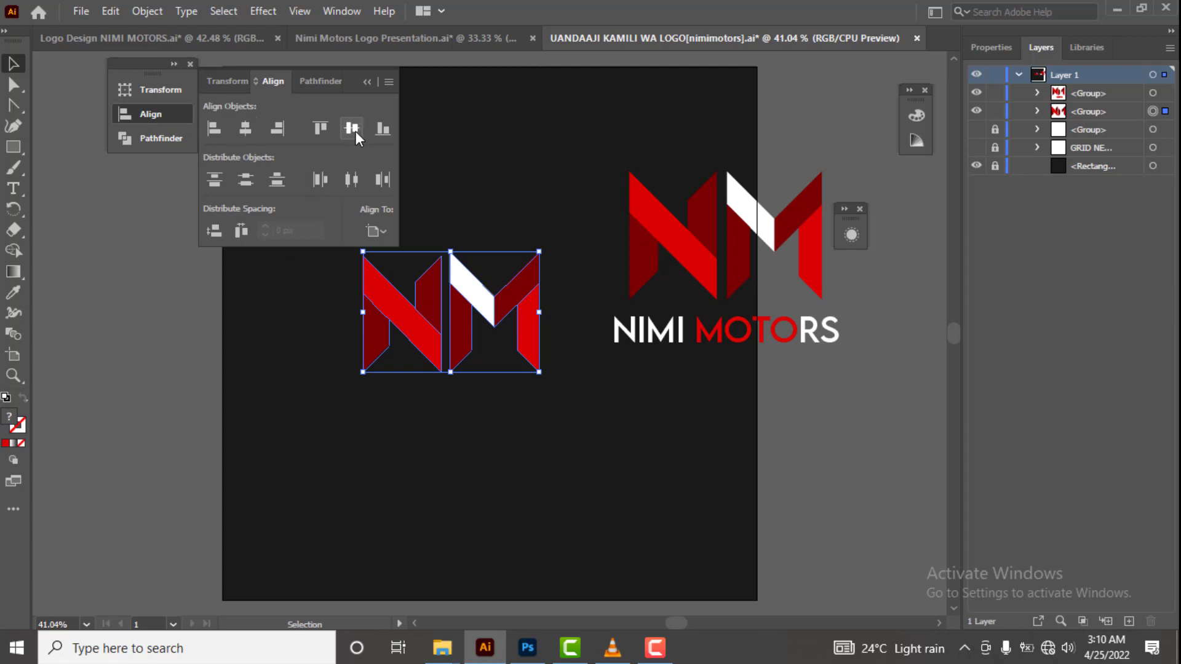
click(352, 128)
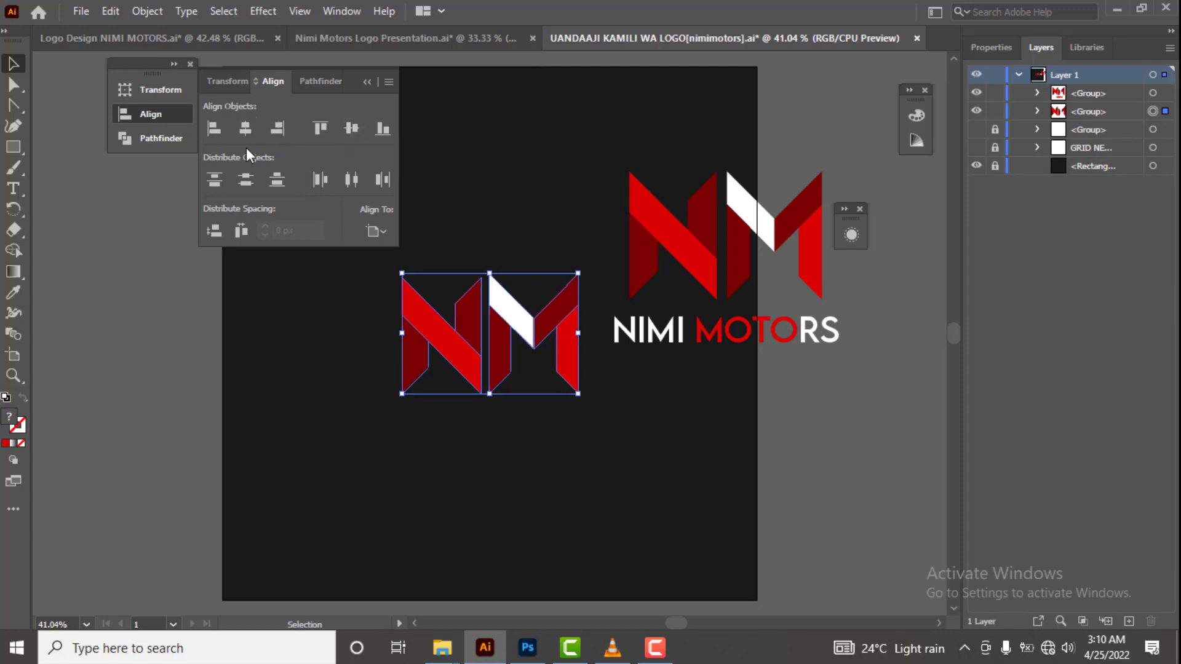
Nudge the NM monogram up, slightly above the artboard's centre.
key(shift+Up)
key(shift+Up)
key(shift+Up)
key(shift+Up)
key(shift+Up)
key(shift+Up)
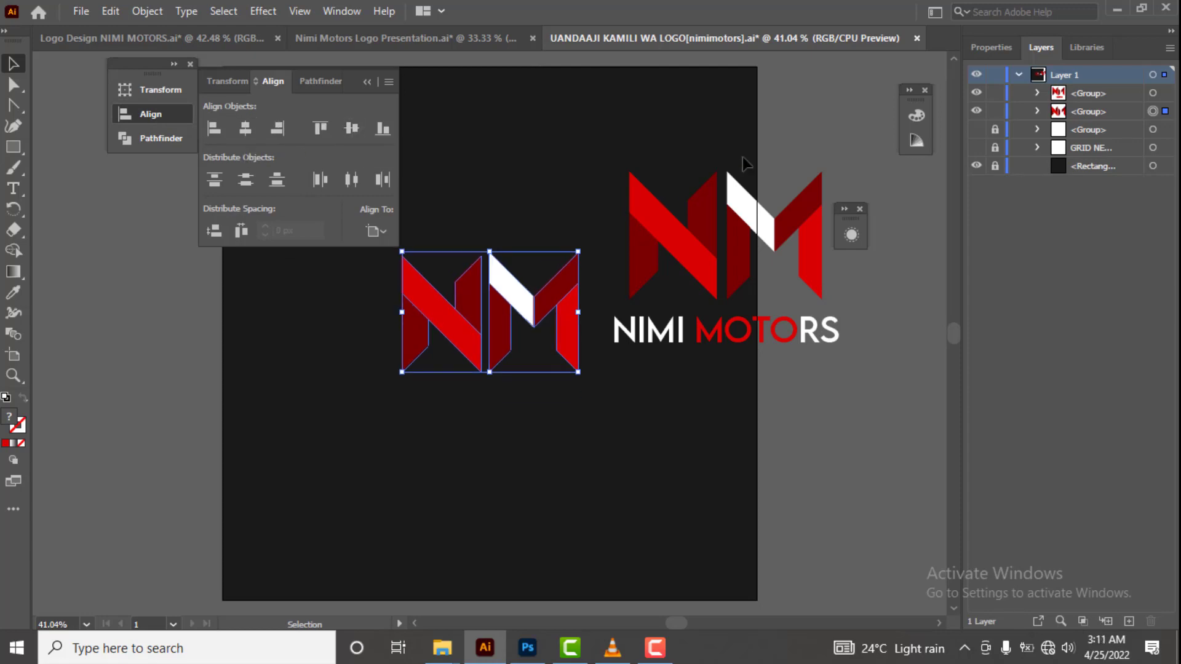
Hide the reference NIMI MOTORS logo group and keep the newly built NM monogram visible.
click(975, 112)
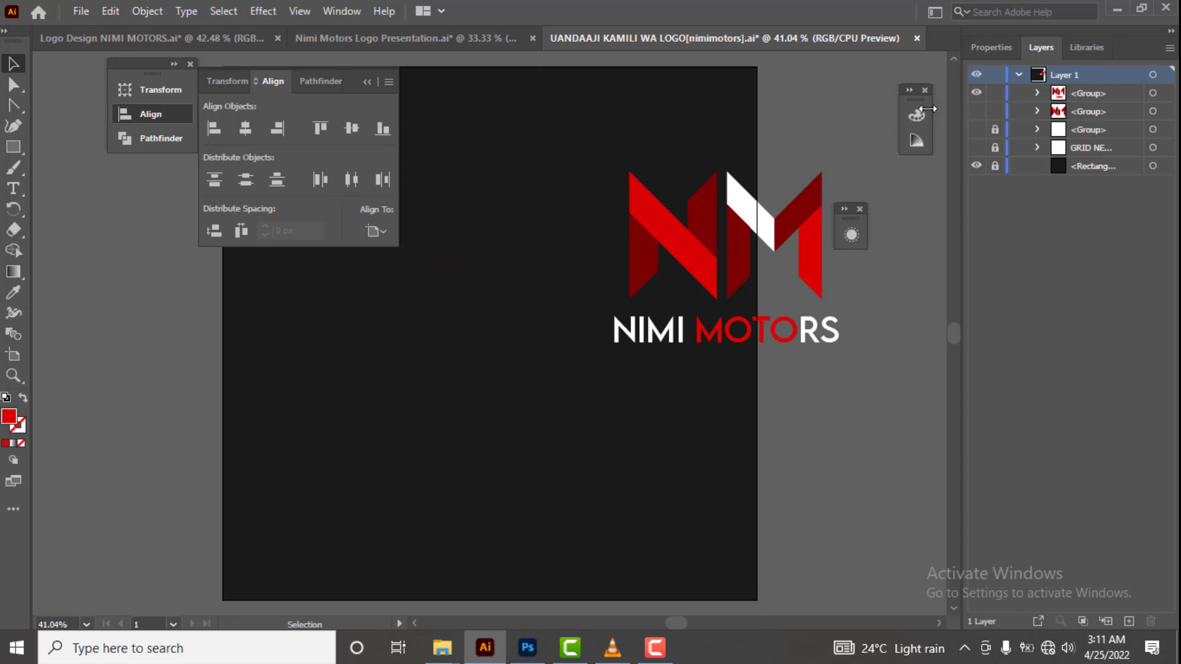
click(976, 113)
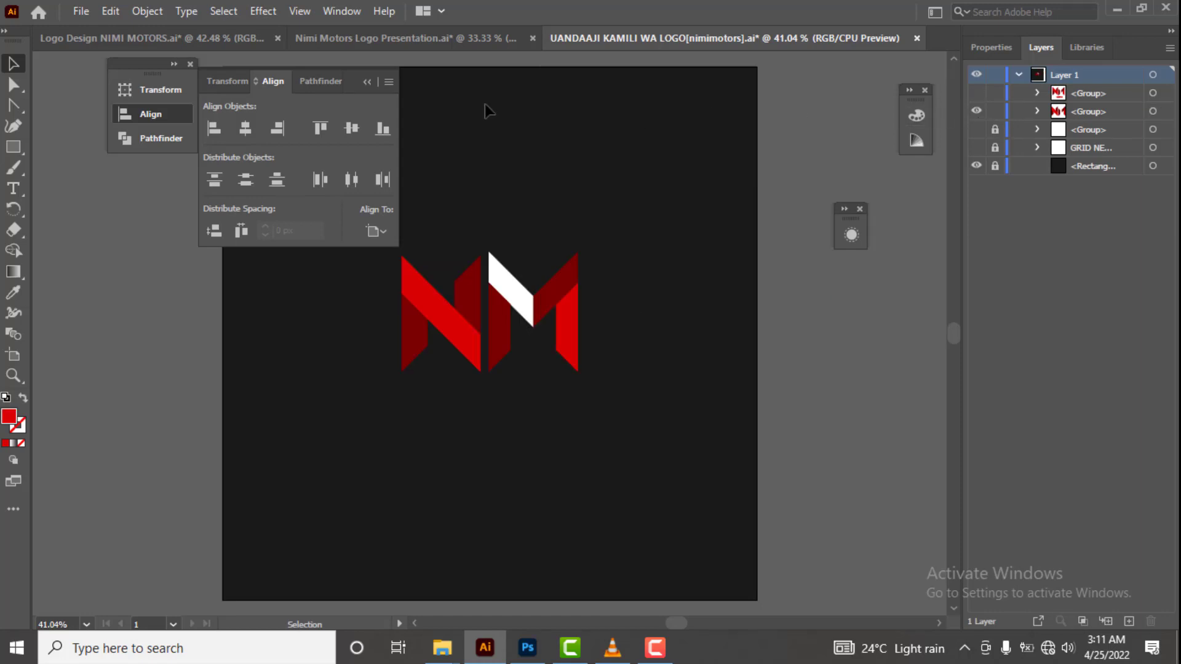
click(366, 82)
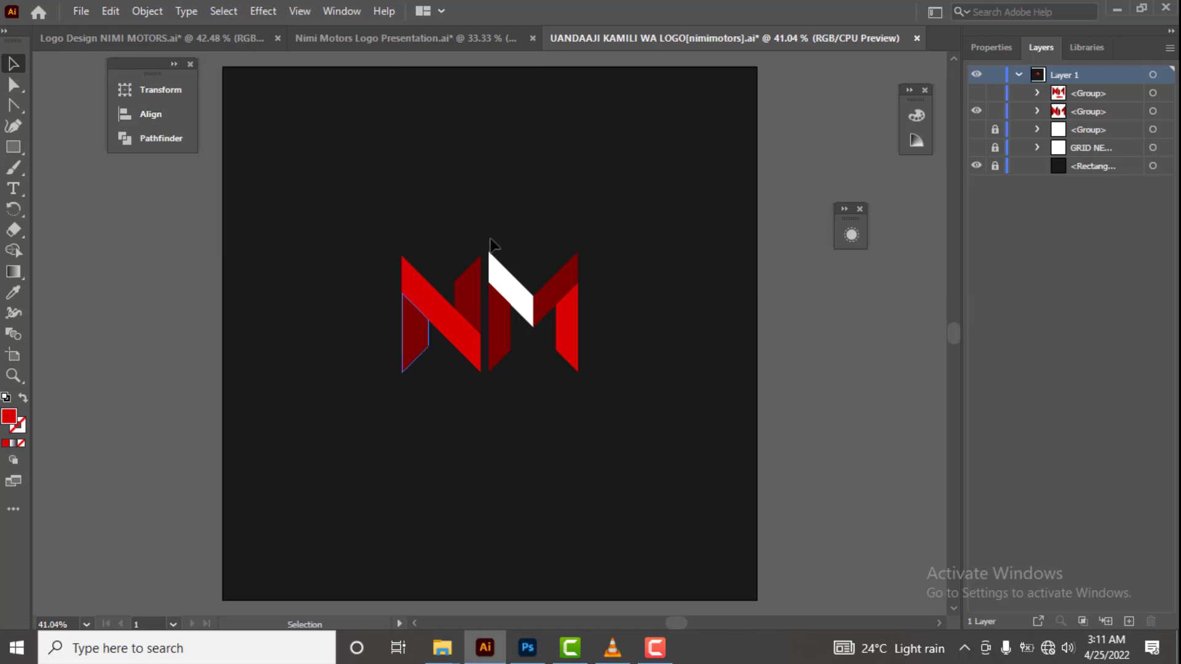
Set the Type tool's font to LEMON MILK Regular.
key(t)
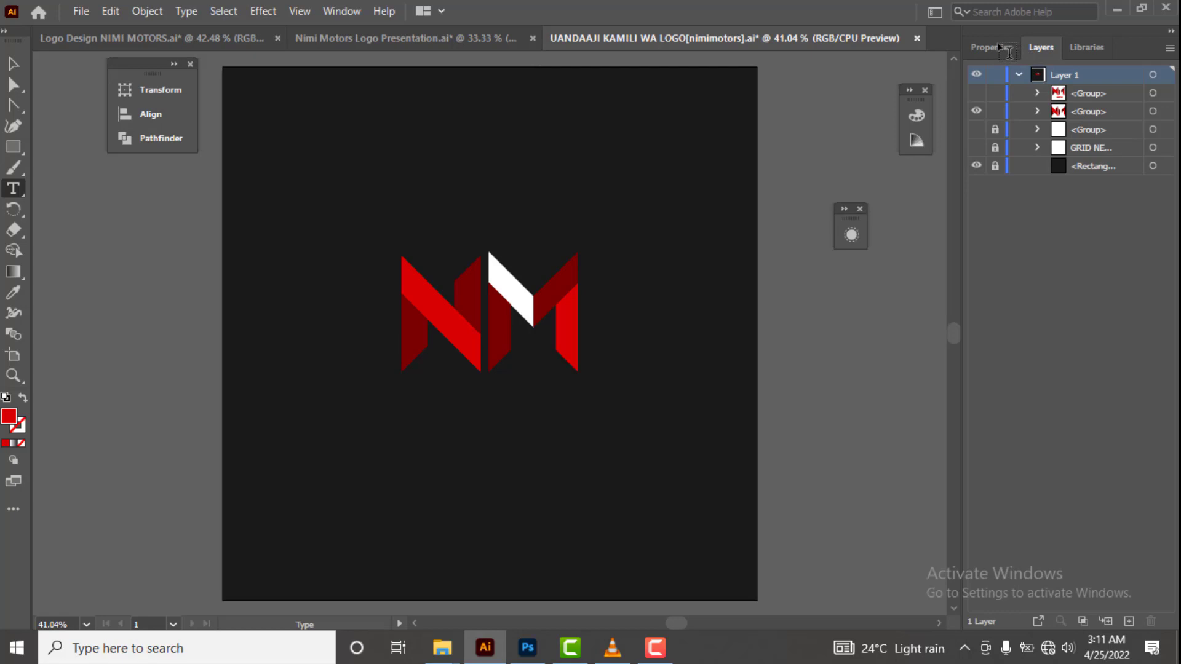
click(998, 53)
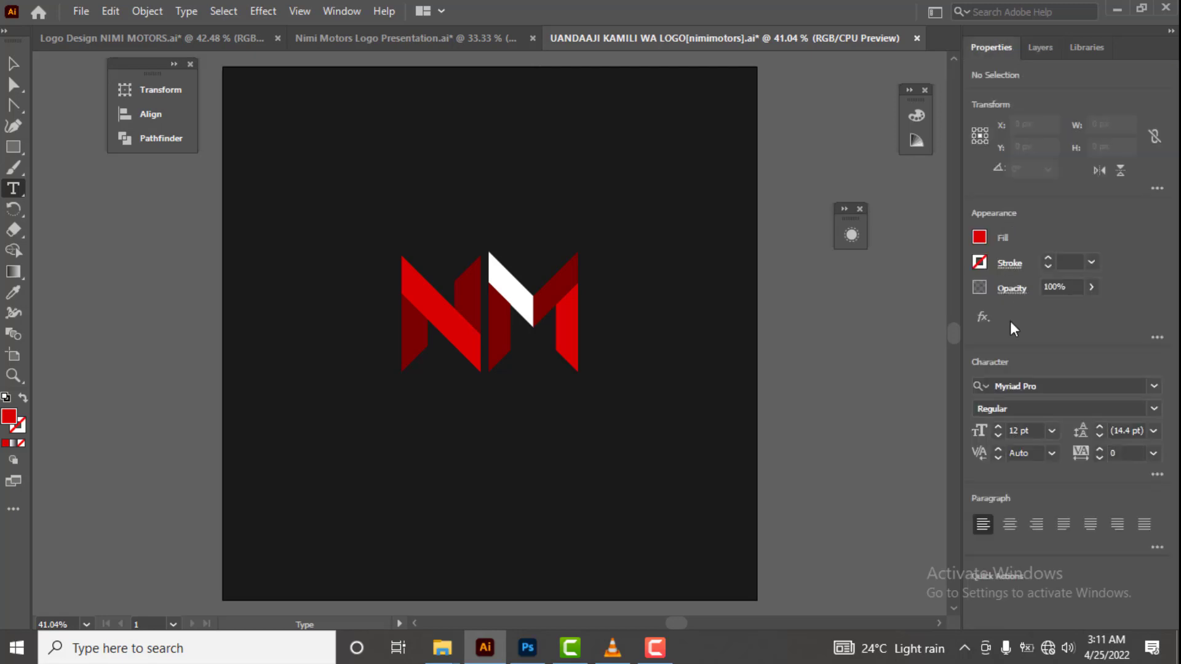
click(997, 388)
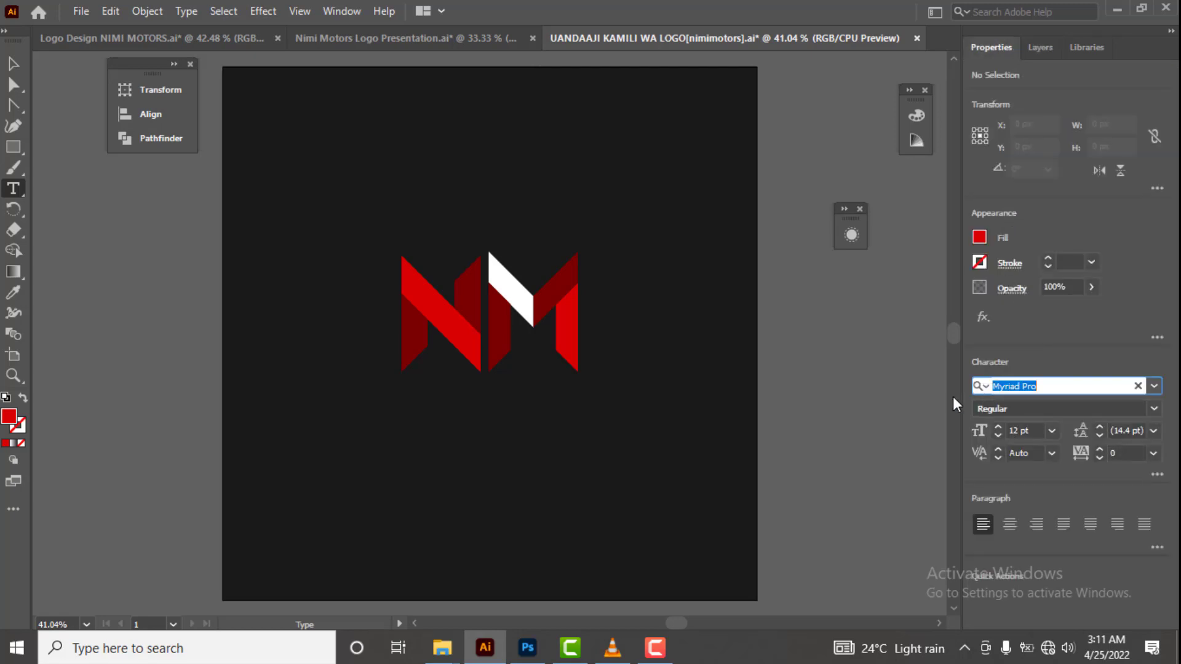
text(u)
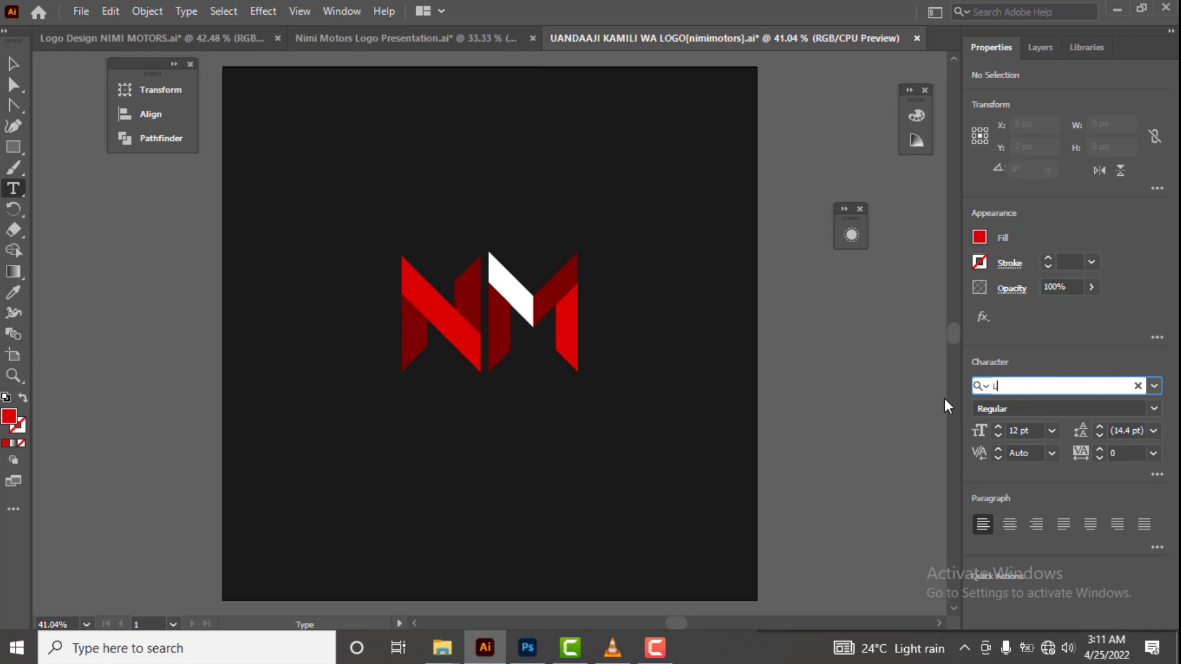
text(emon)
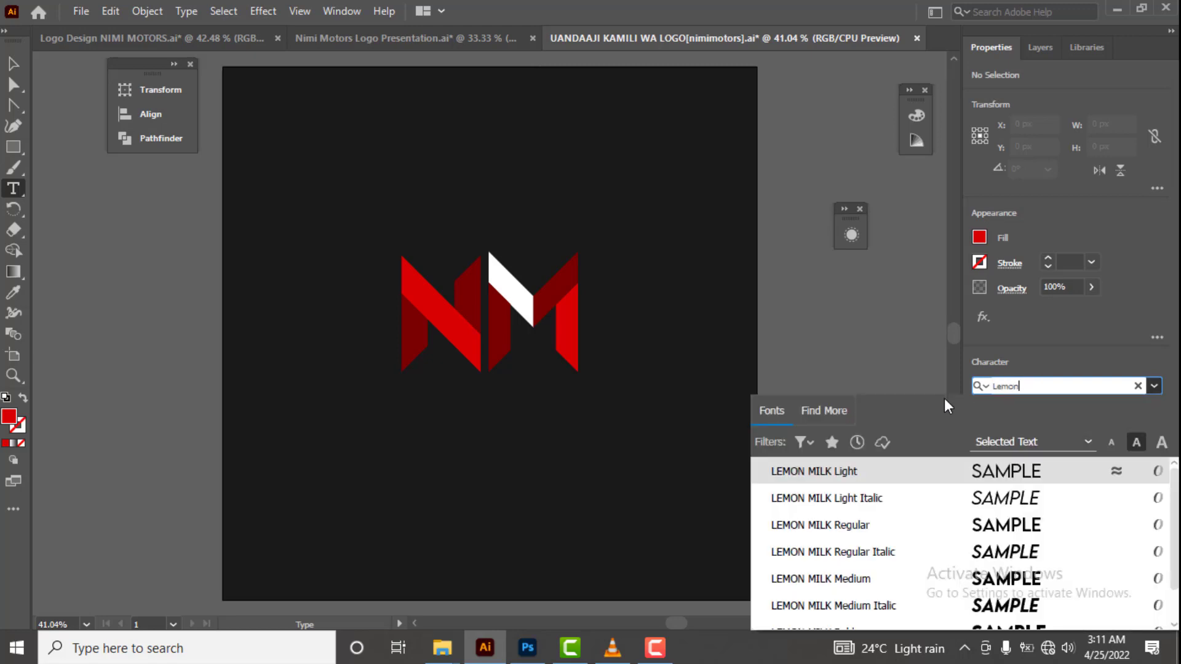
click(947, 527)
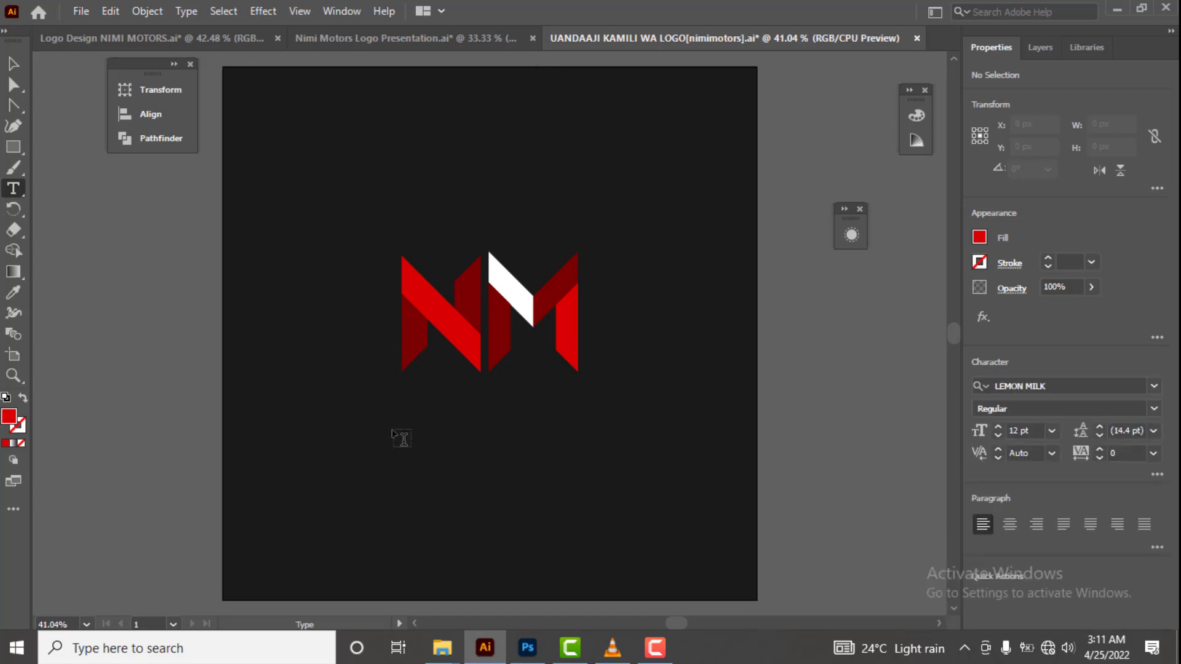
Start an empty text line below the NM monogram, clearing the placeholder text, and set its font size to 48 pt.
click(392, 428)
key(BackSpace)
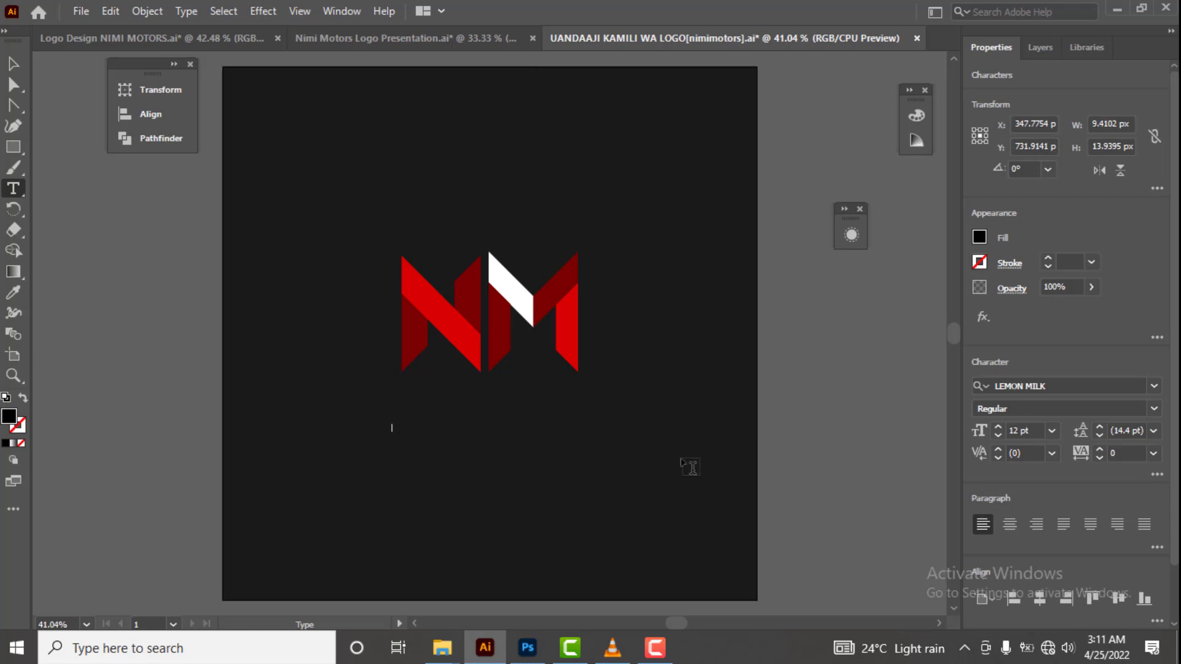
click(1052, 431)
click(1064, 403)
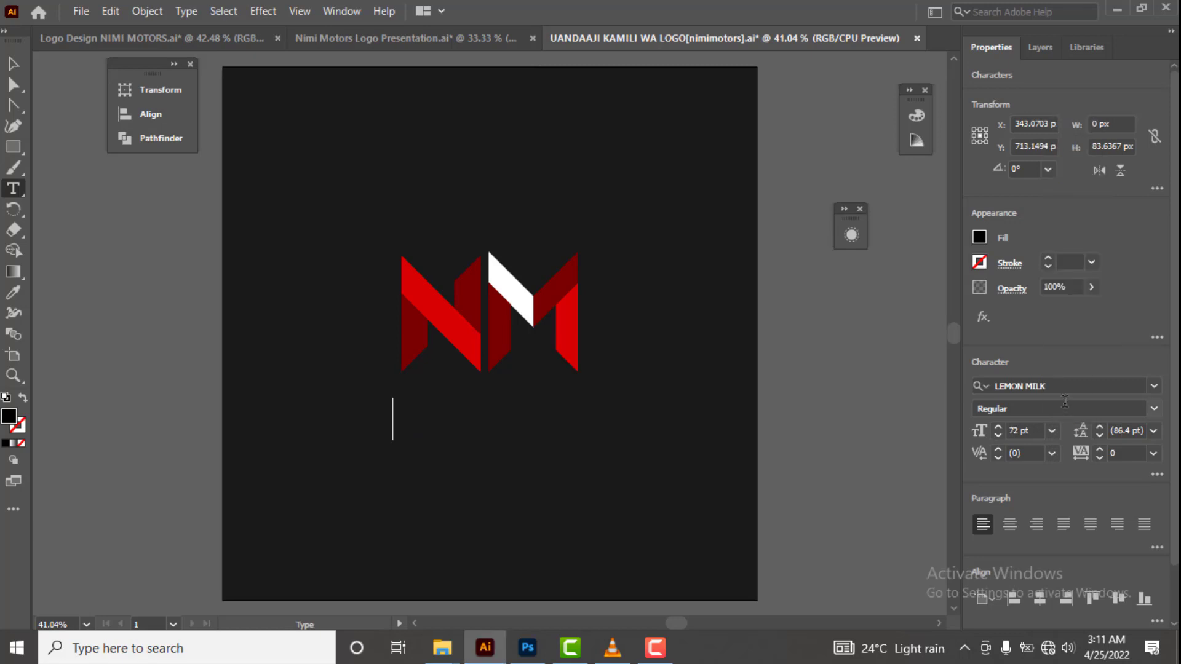
click(1051, 430)
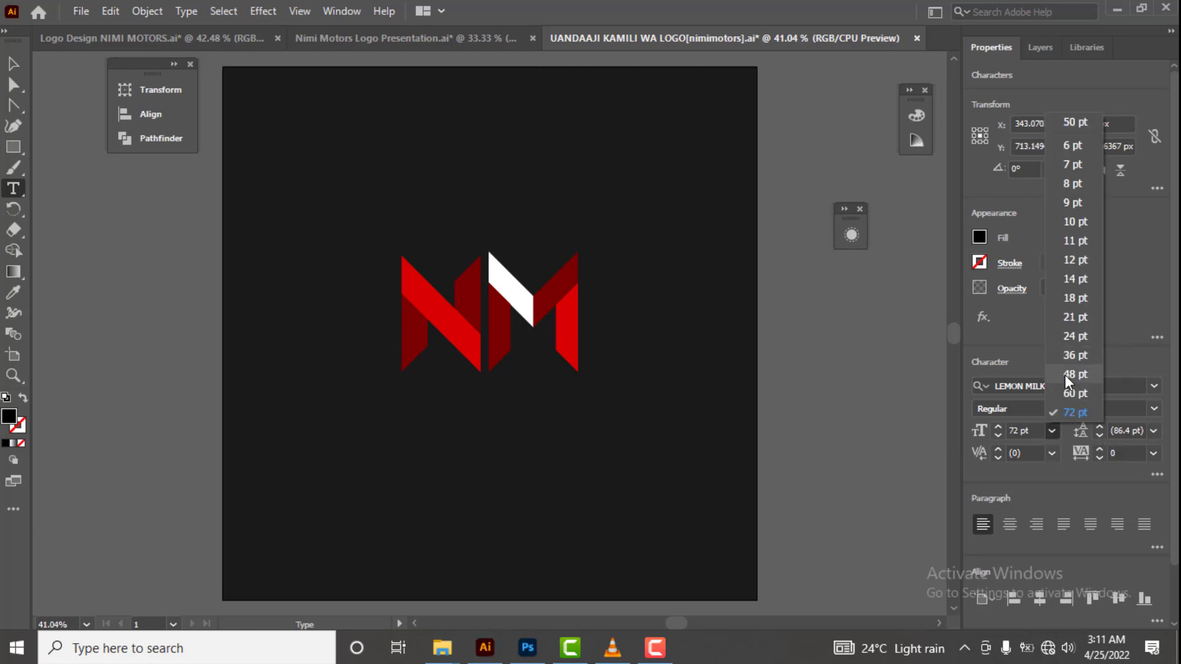
click(1068, 375)
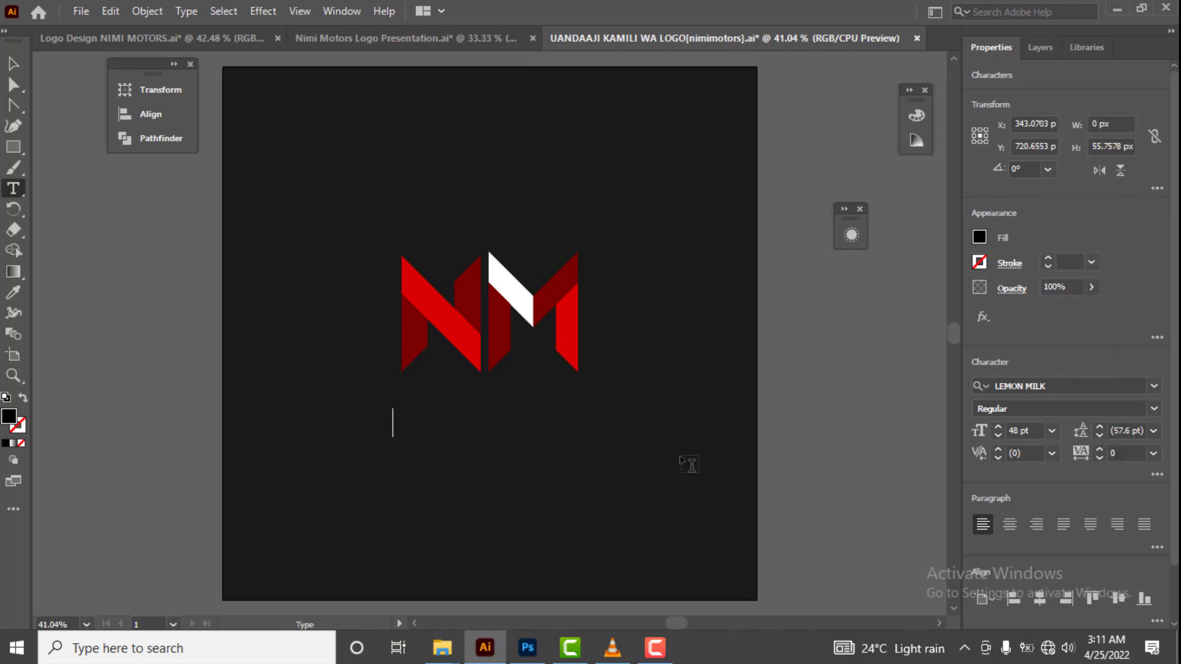
Enter the company name NIMI MOTORS in the empty text line below the monogram.
text(NIMI MOT)
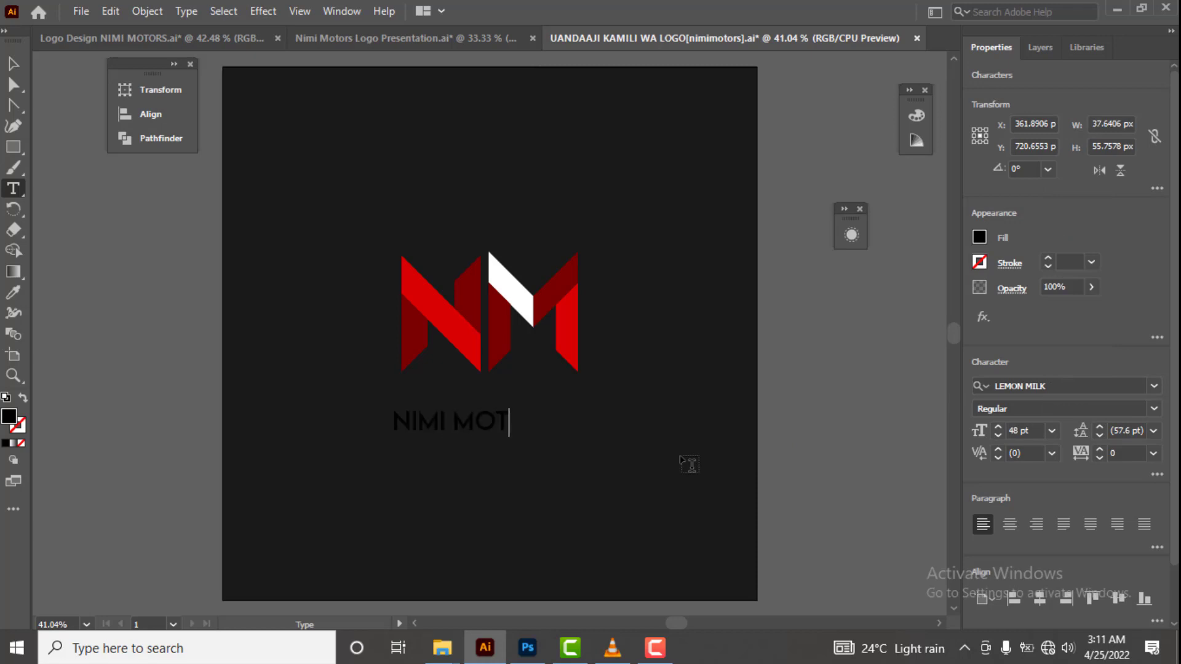
text(ORS)
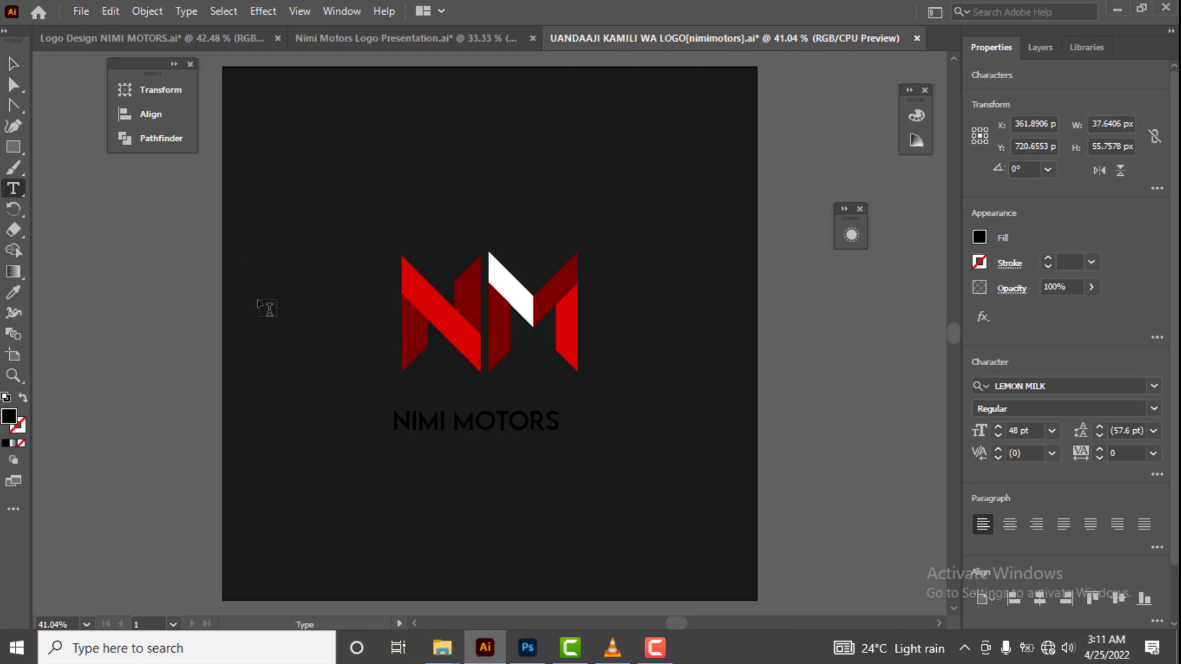
text(T)
Colour the word NIMI white by sampling the white stroke of the monogram's M with the Eyedropper.
drag(439, 421, 369, 428)
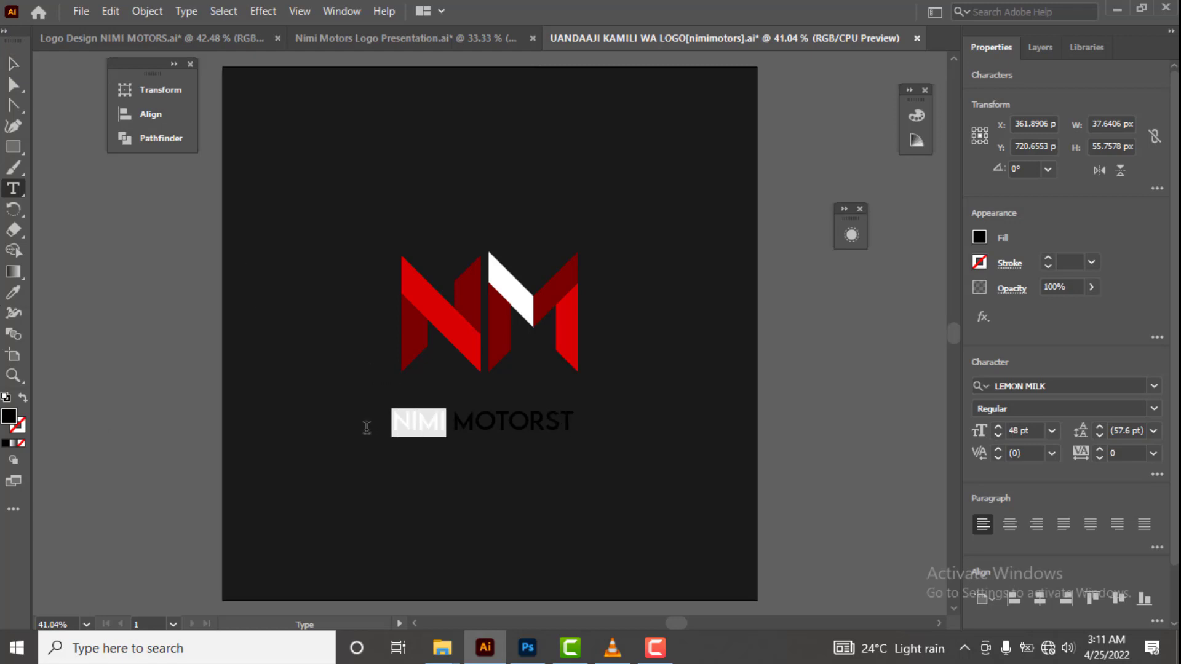
click(13, 292)
click(504, 280)
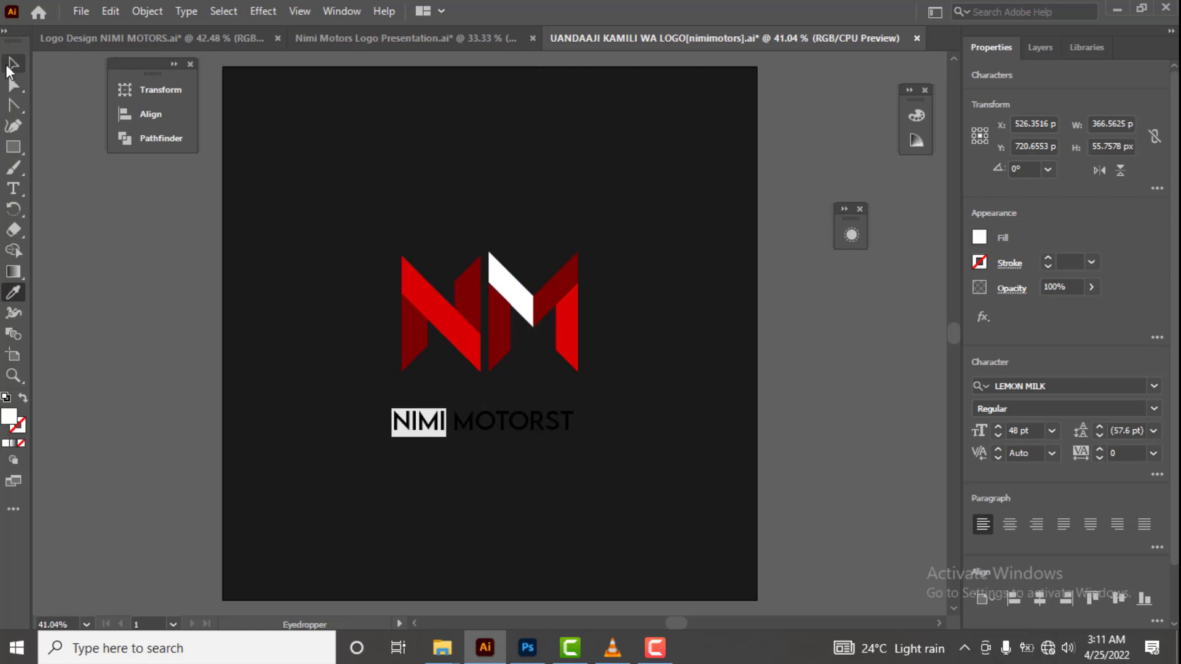
click(7, 66)
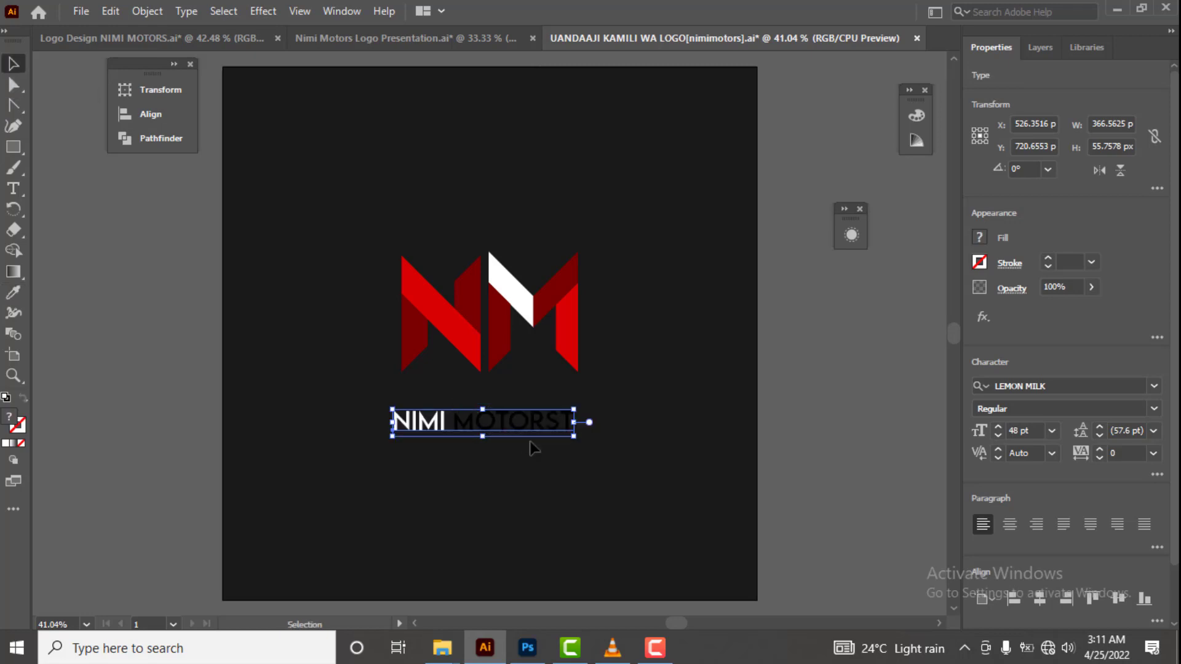
Delete the stray T at the end of the company name.
key(t)
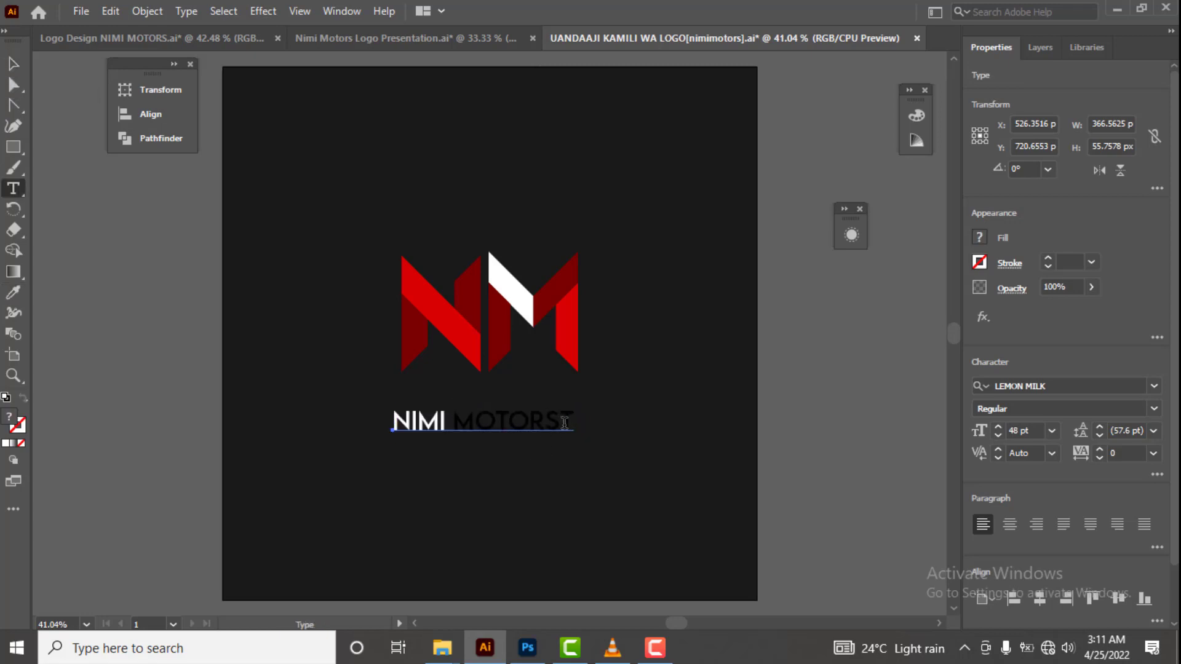
drag(559, 422, 600, 429)
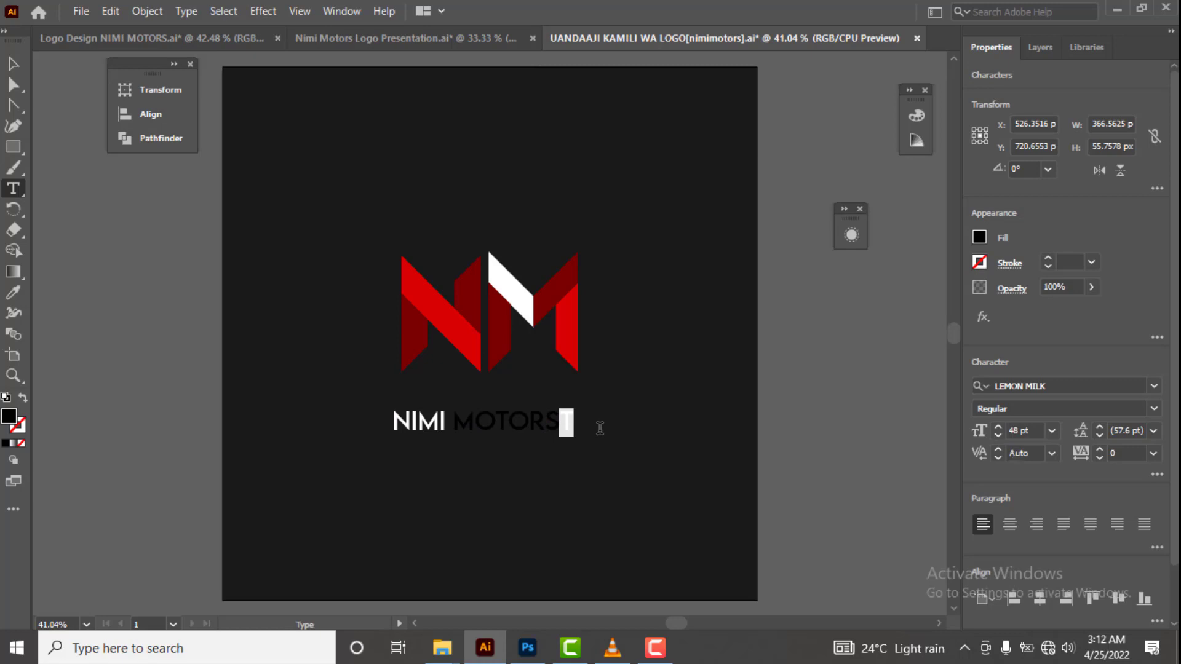
key(BackSpace)
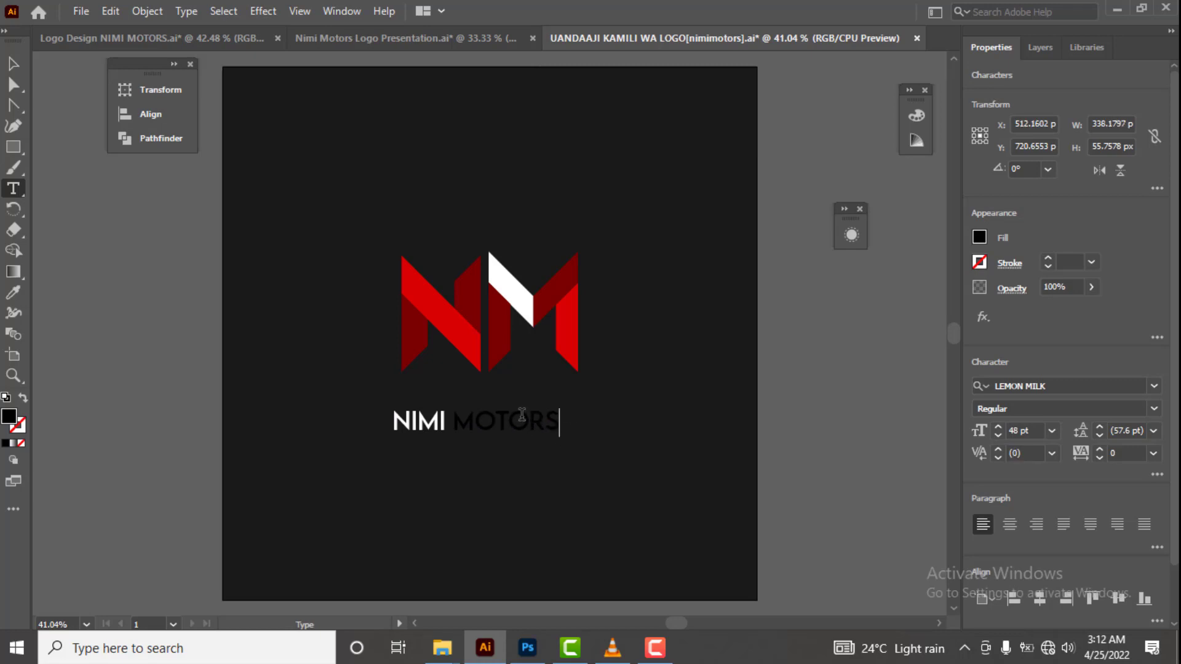
Colour the letters MOTOR bright red by sampling the diagonal stroke of the monogram's N with the Eyedropper.
drag(546, 423, 460, 426)
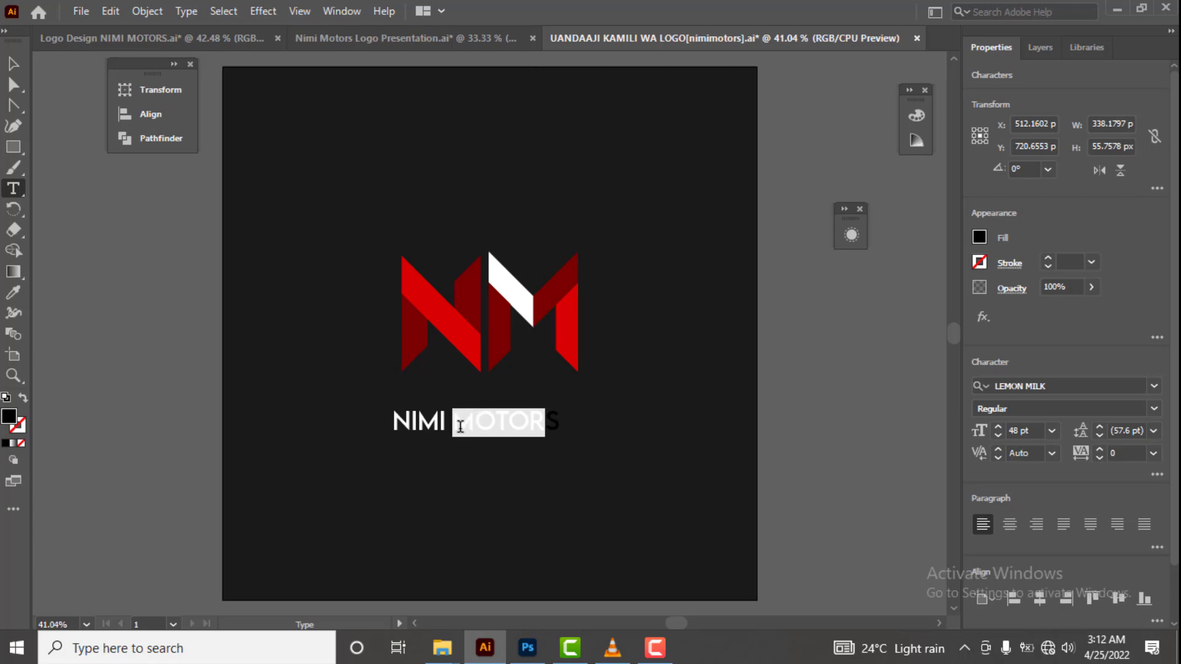
click(13, 292)
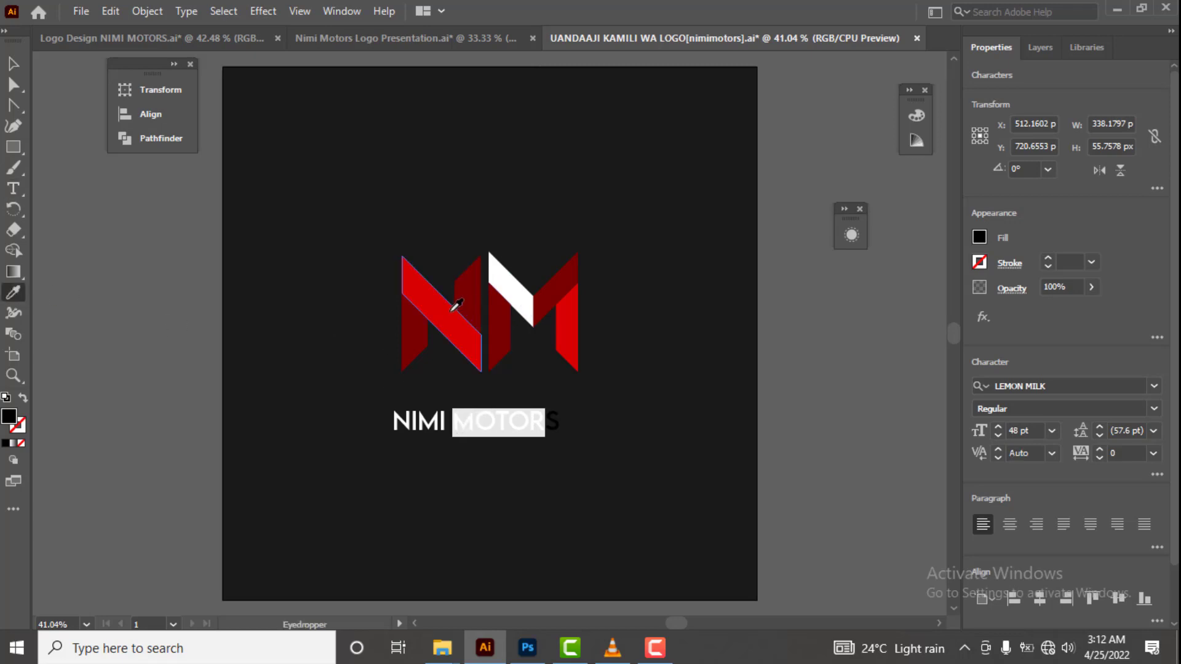
click(457, 305)
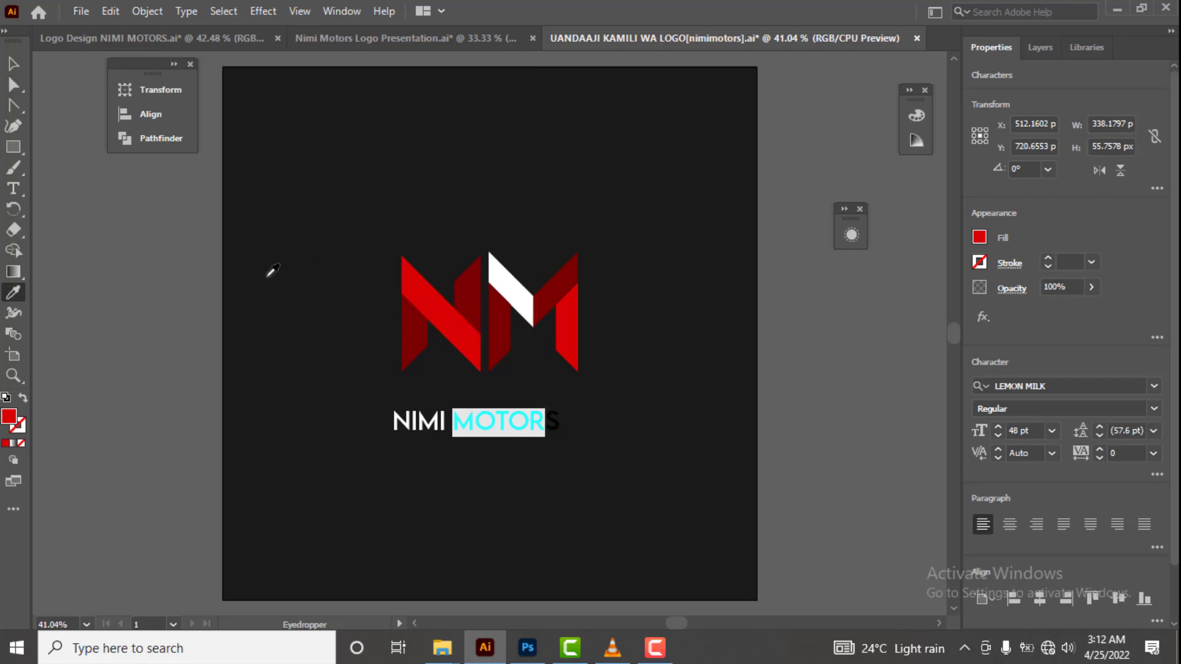
Colour the final S of the company name white, sampled from the white stroke of the monogram's M.
click(16, 196)
drag(545, 415, 581, 424)
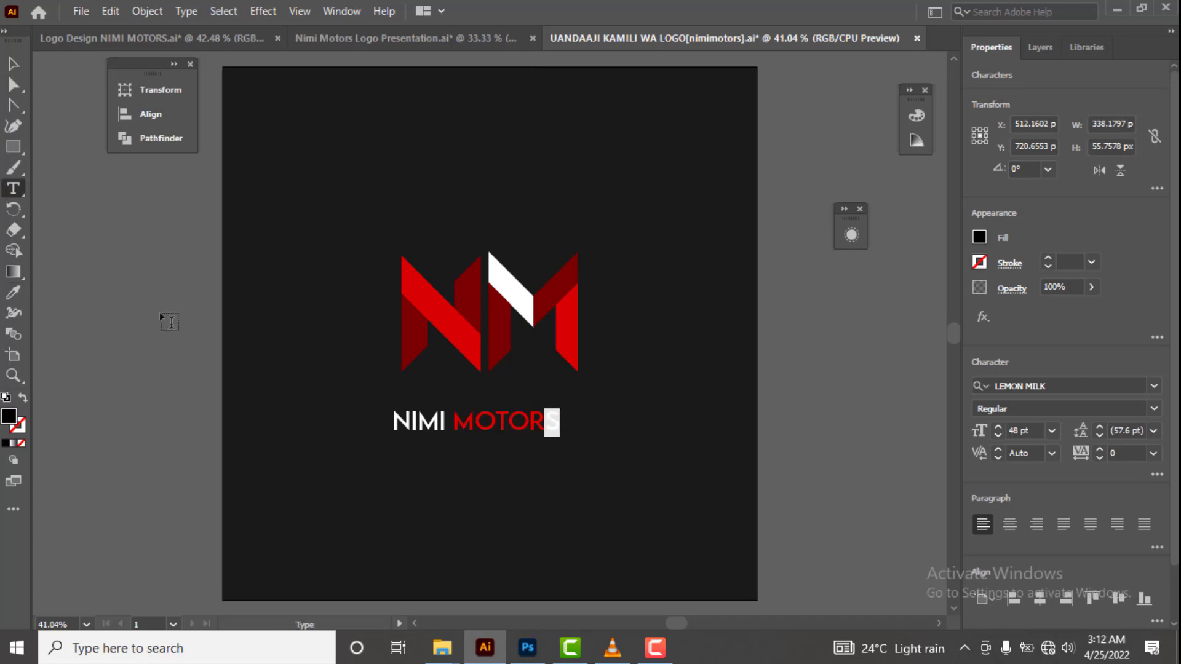
click(13, 293)
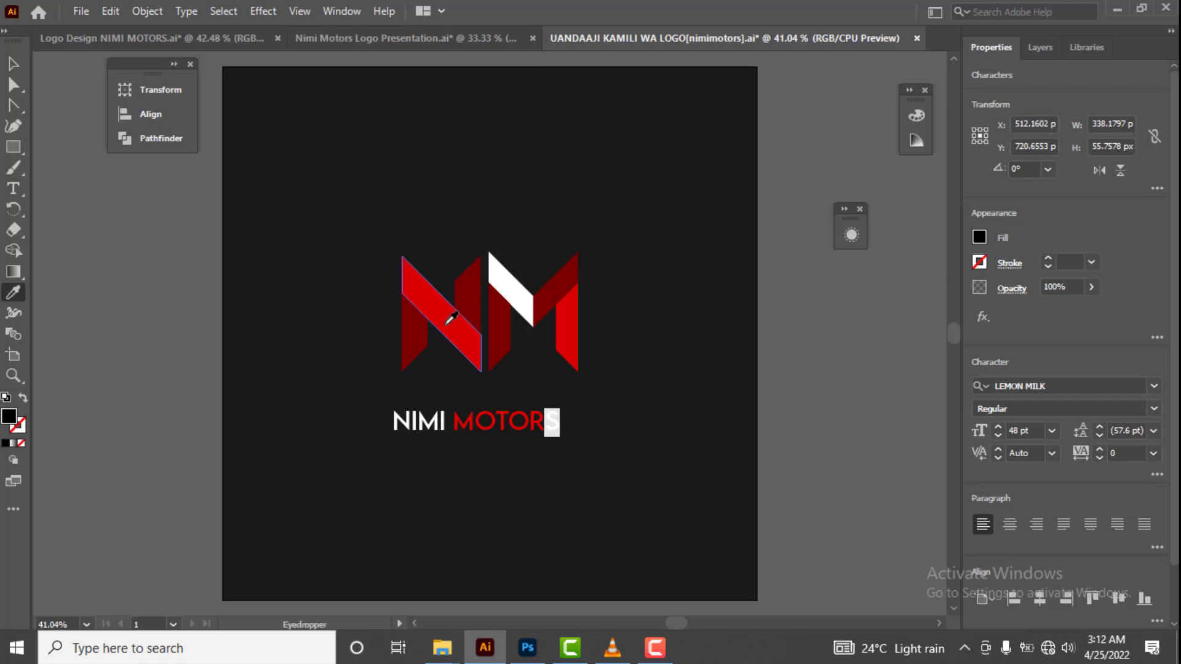
click(504, 286)
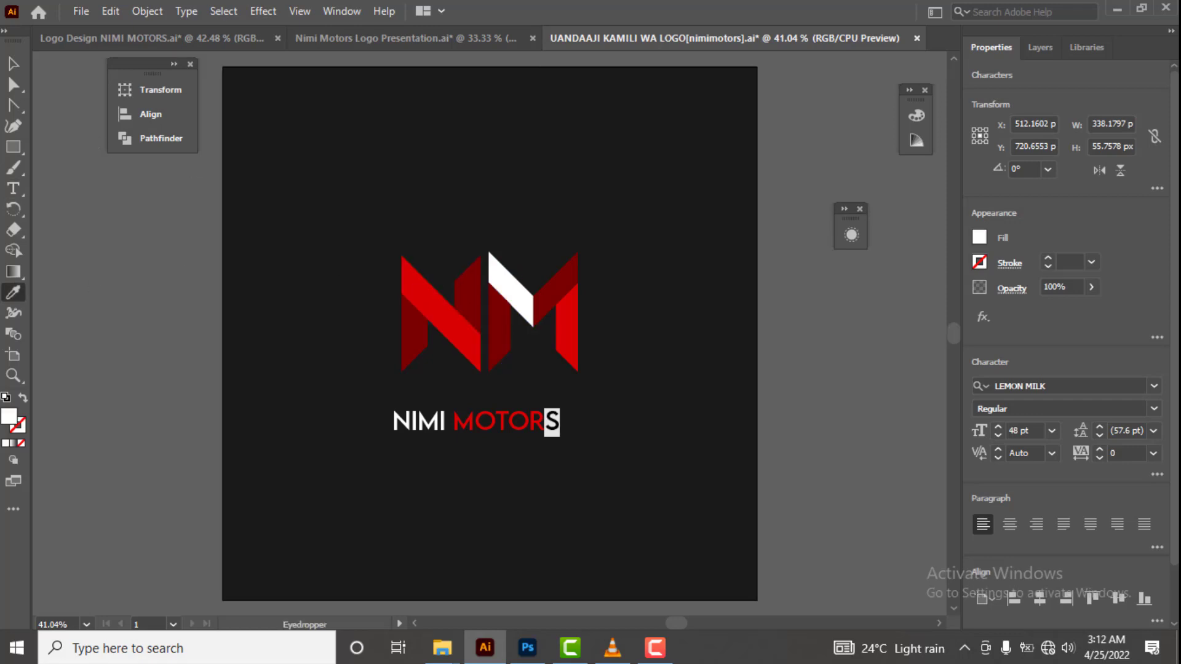
click(8, 70)
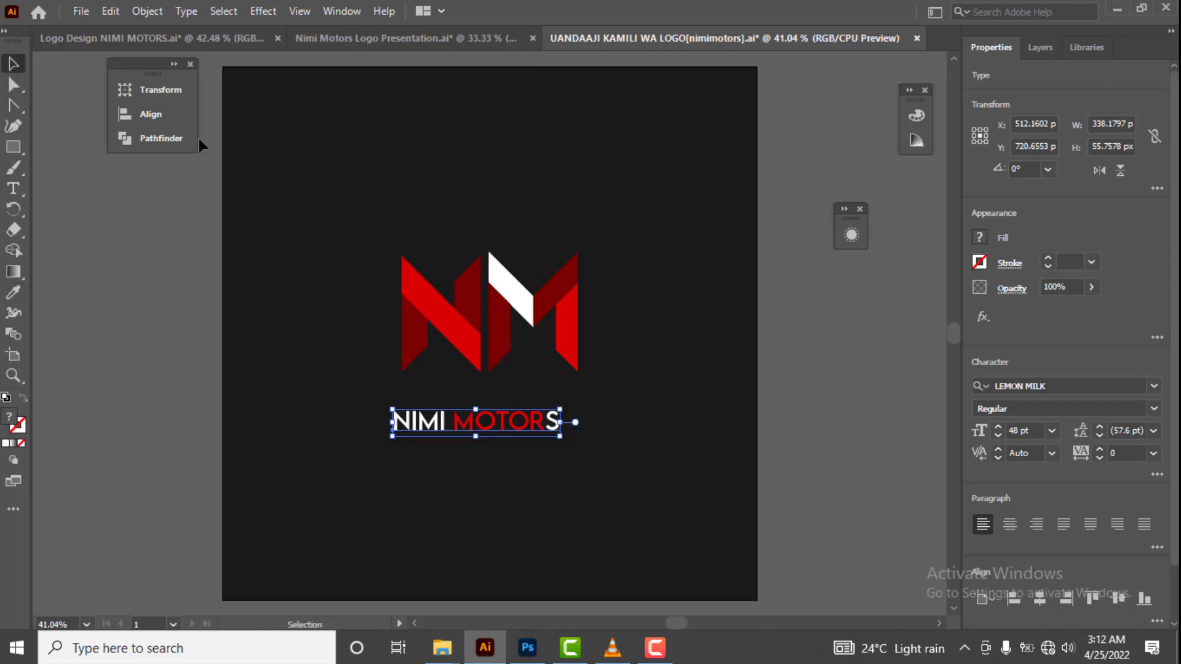
click(139, 114)
click(245, 128)
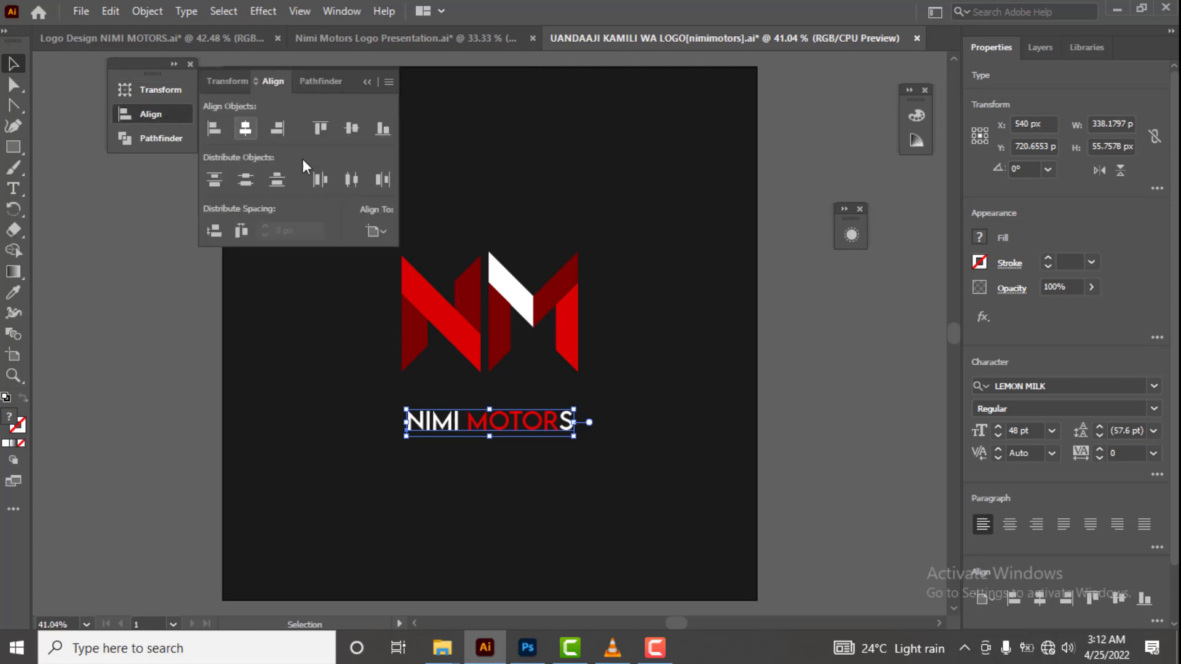
key(ctrl+z)
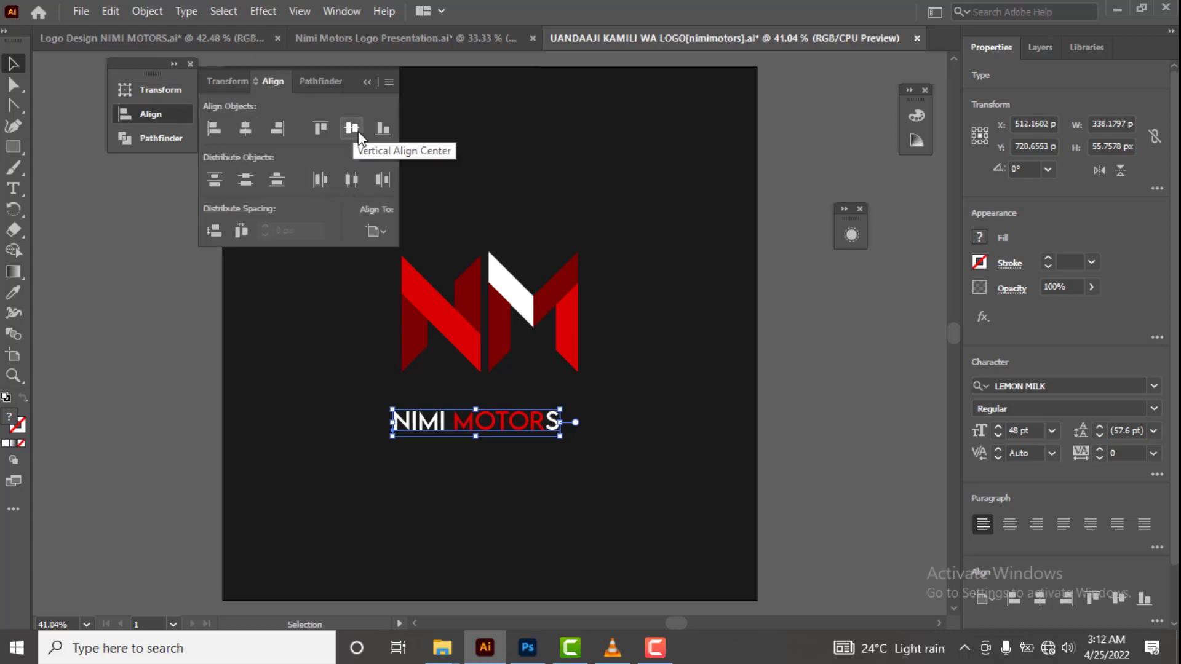
click(365, 83)
Select the NM monogram together with the company name and align their horizontal centres to each other.
drag(360, 174, 570, 484)
click(169, 118)
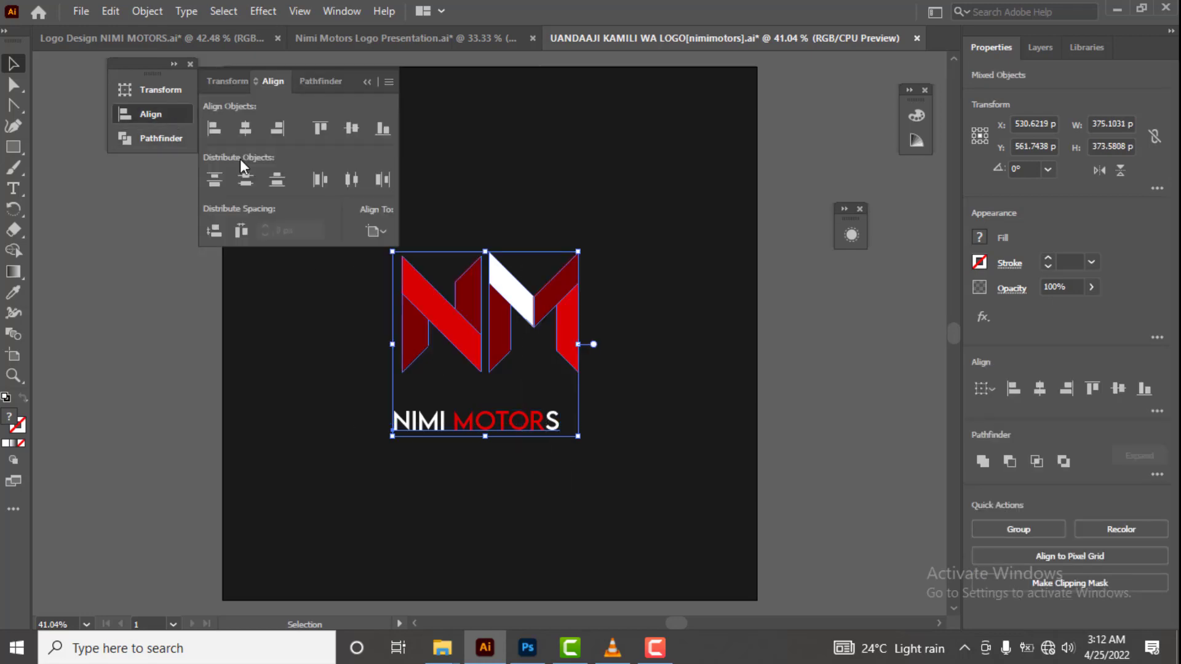
click(243, 128)
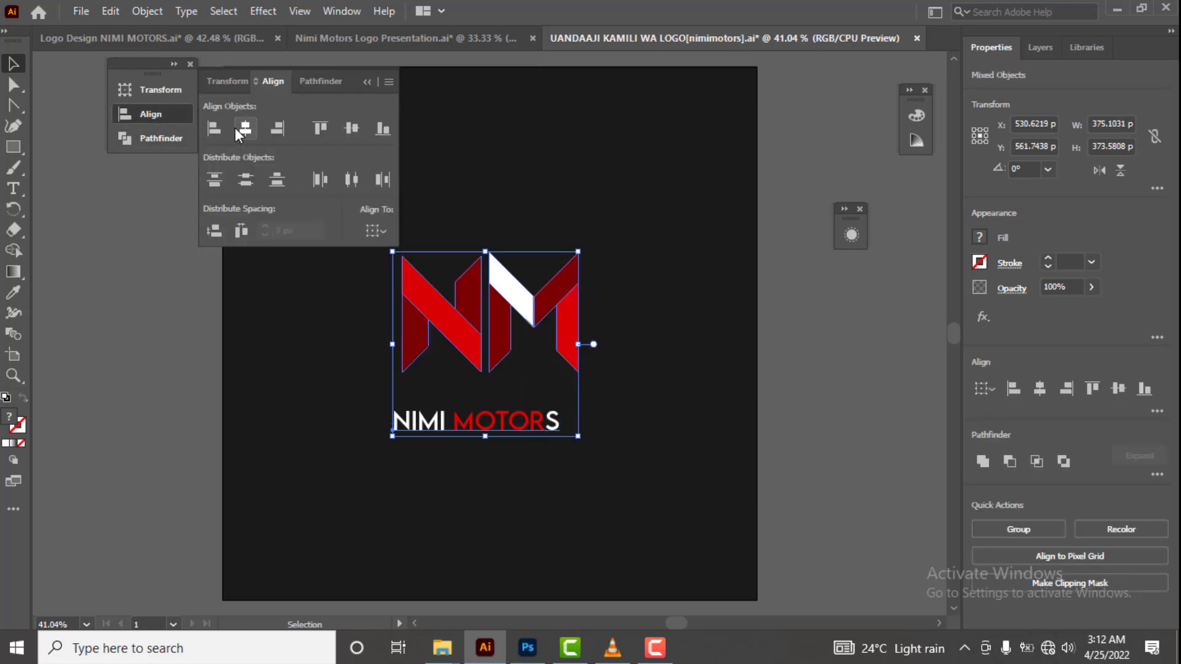
click(468, 178)
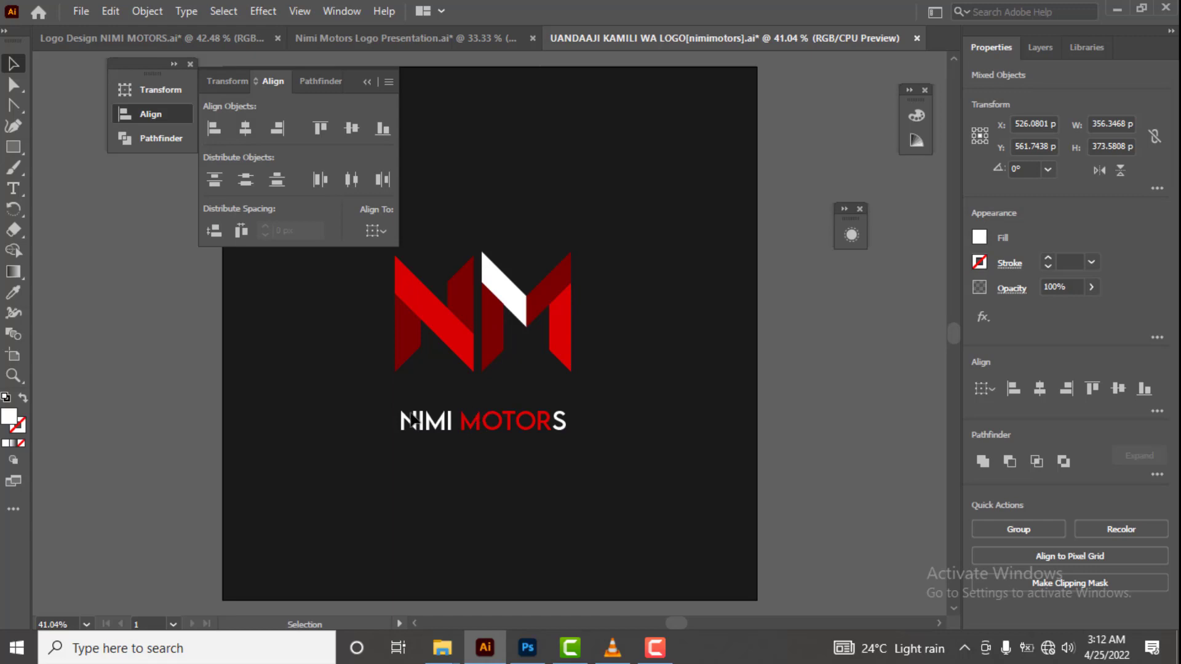
Move the company name straight up by about 31 px, closer to the monogram.
drag(412, 421, 414, 422)
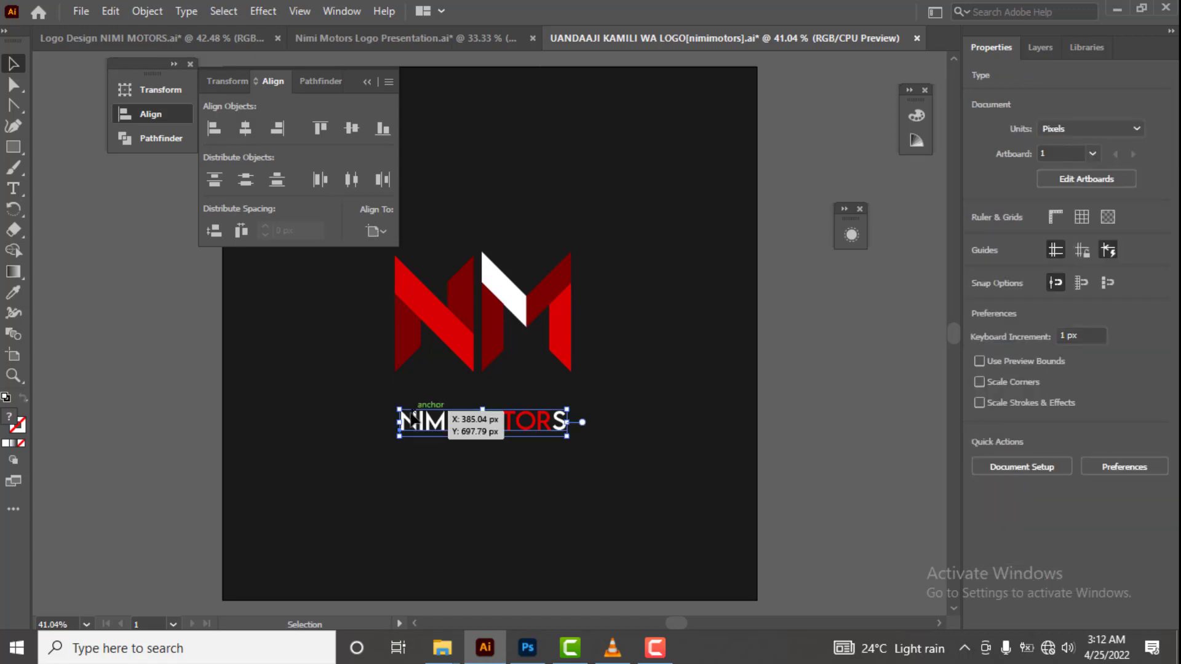
key(shift+v)
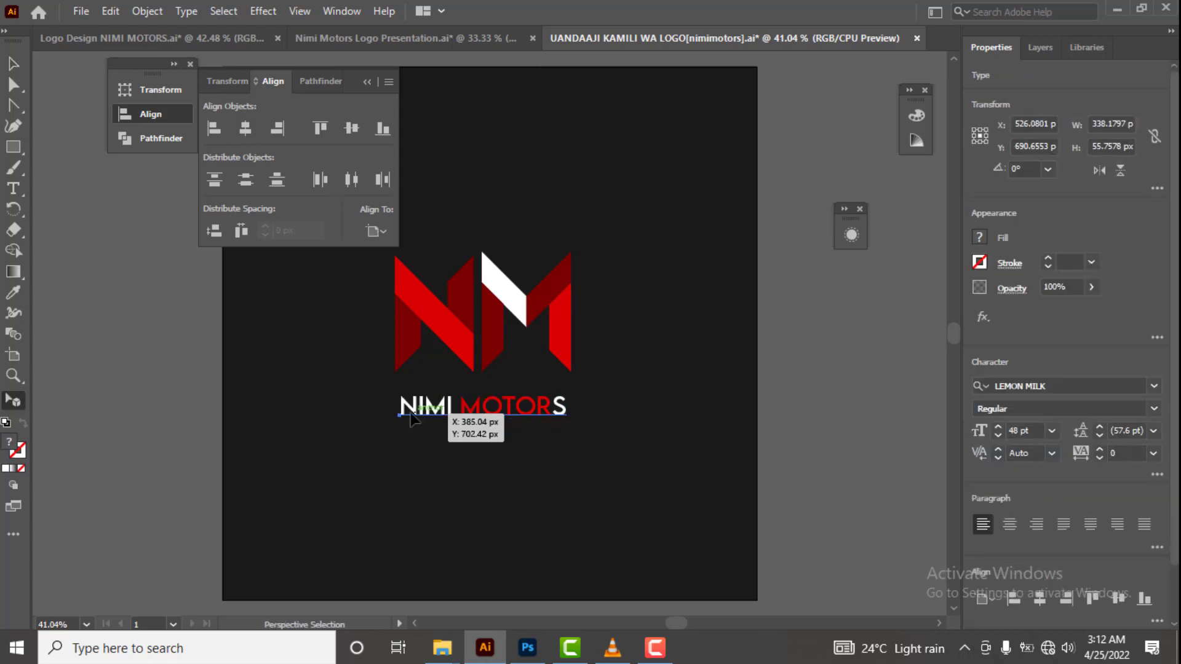
drag(412, 420, 411, 421)
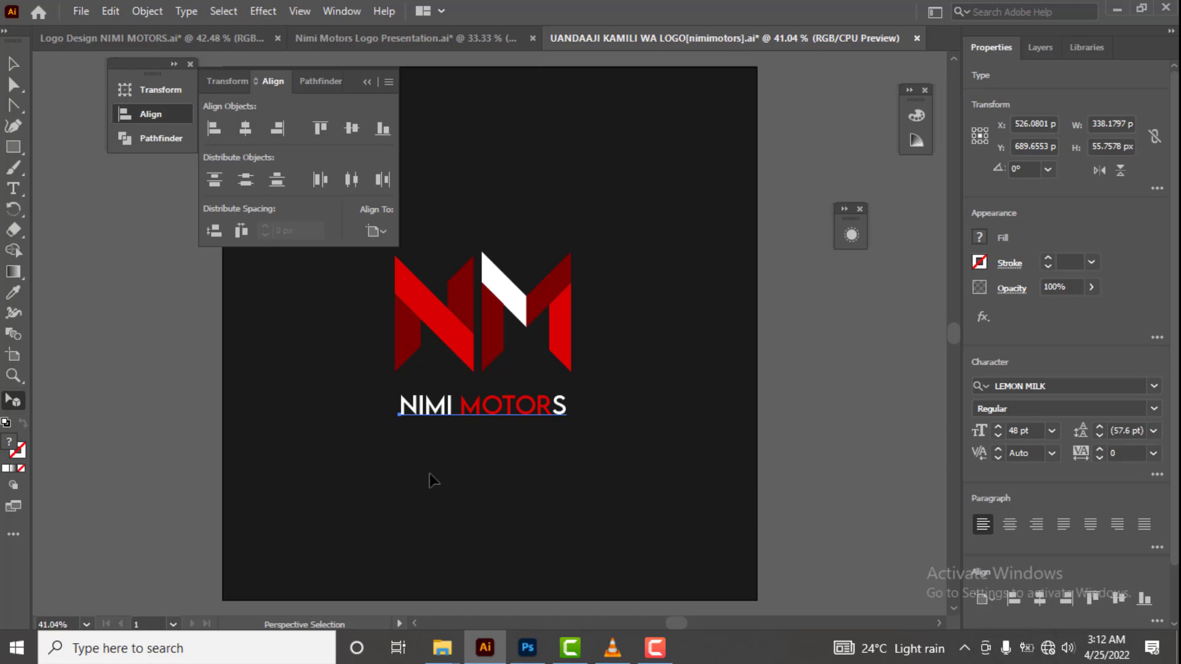
Start a new text line below the company name and set its font to Gotham Book at 24 pt.
key(t)
click(349, 485)
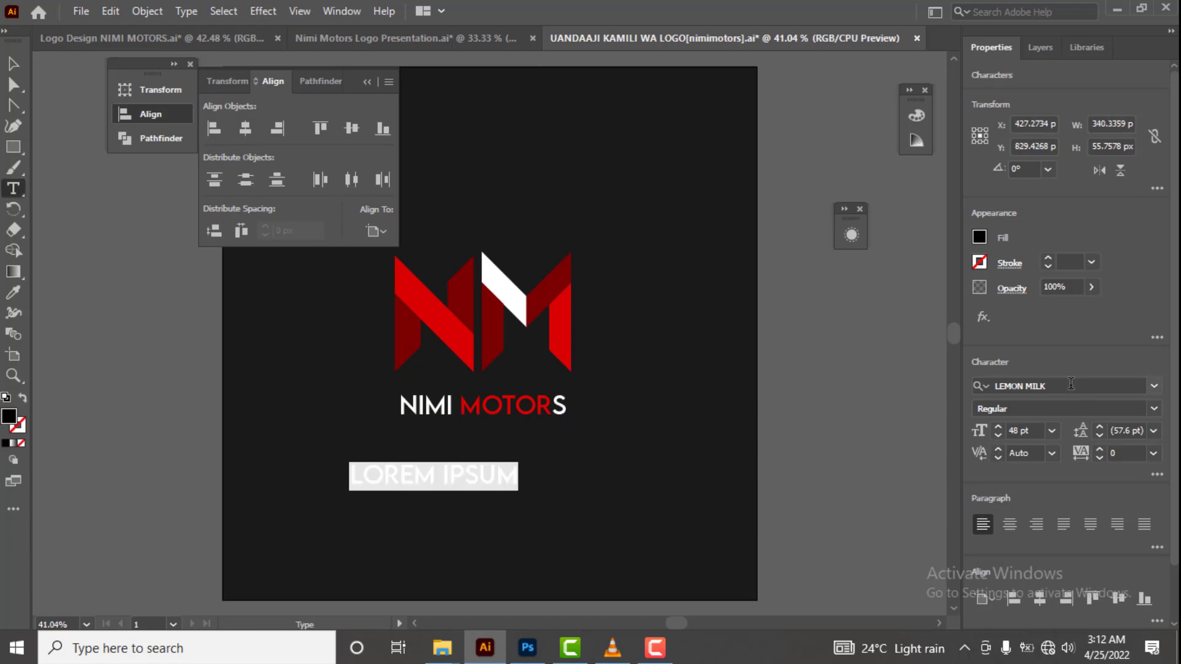
click(1071, 383)
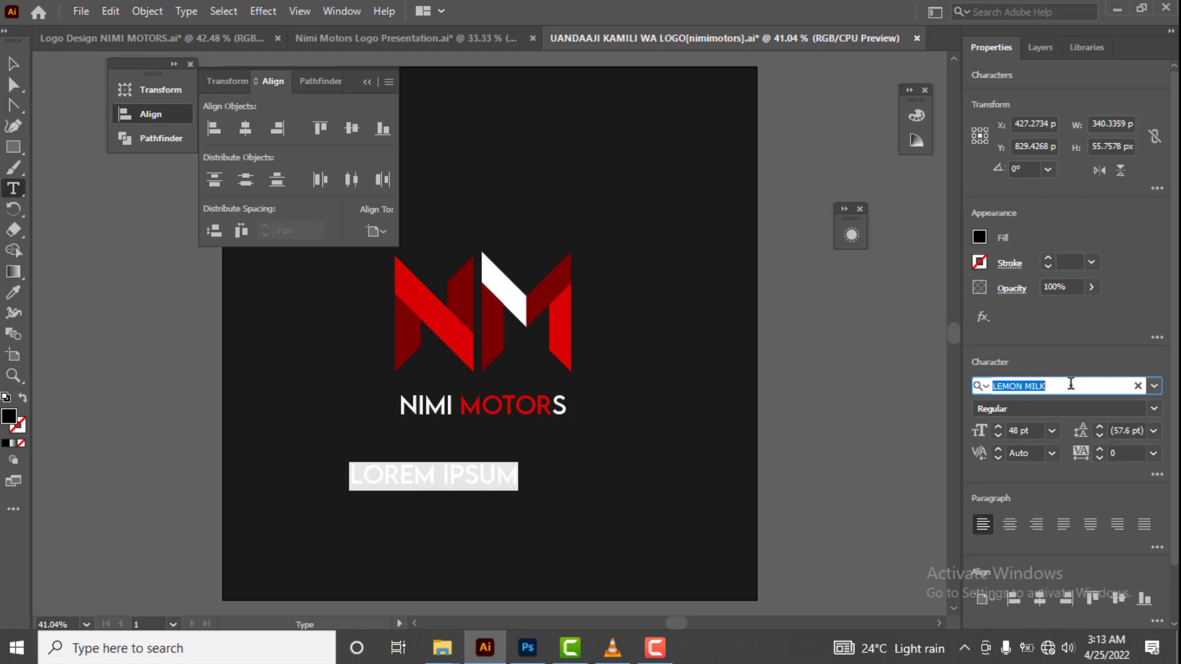
text(g)
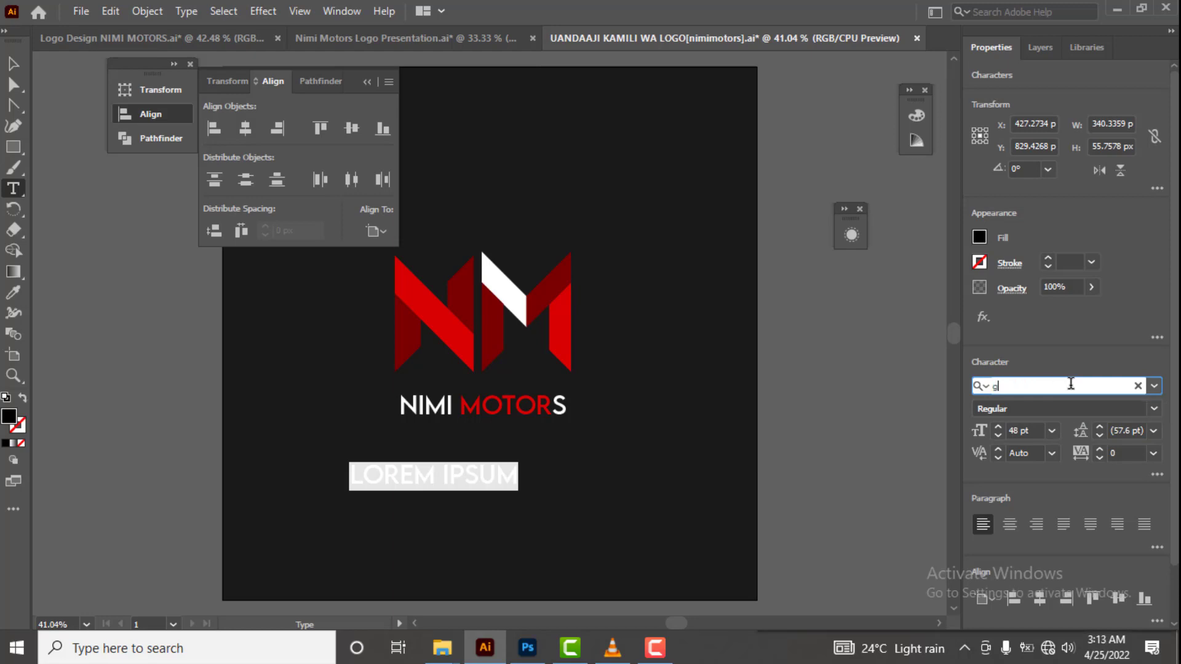
text(otham)
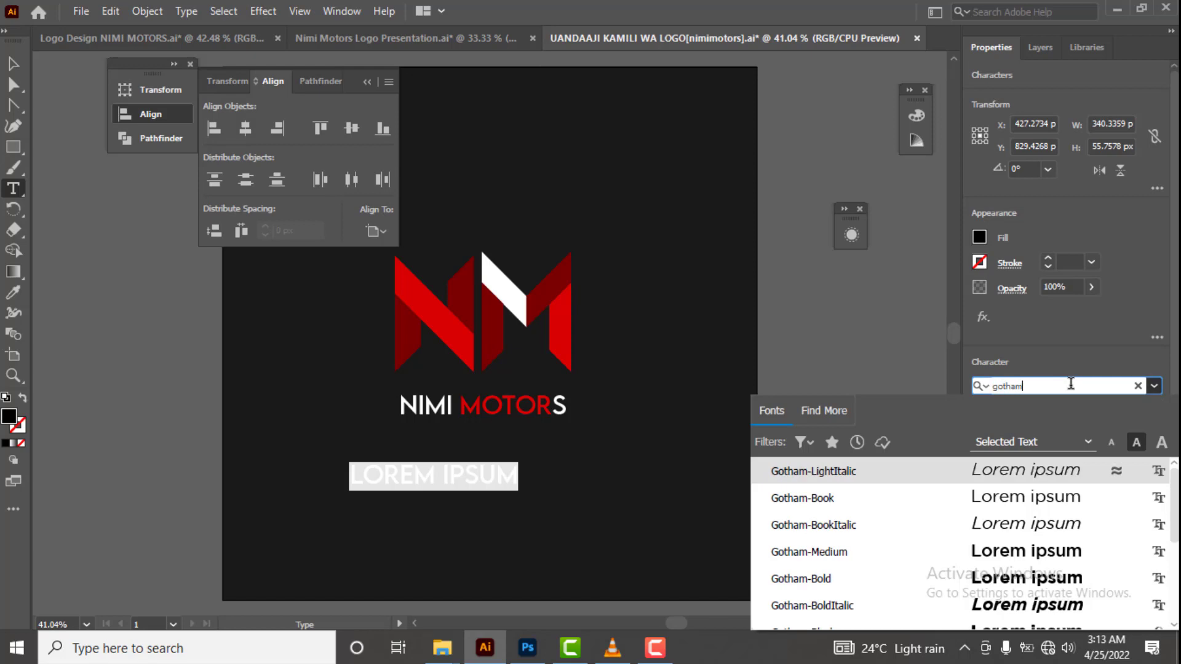
click(1017, 498)
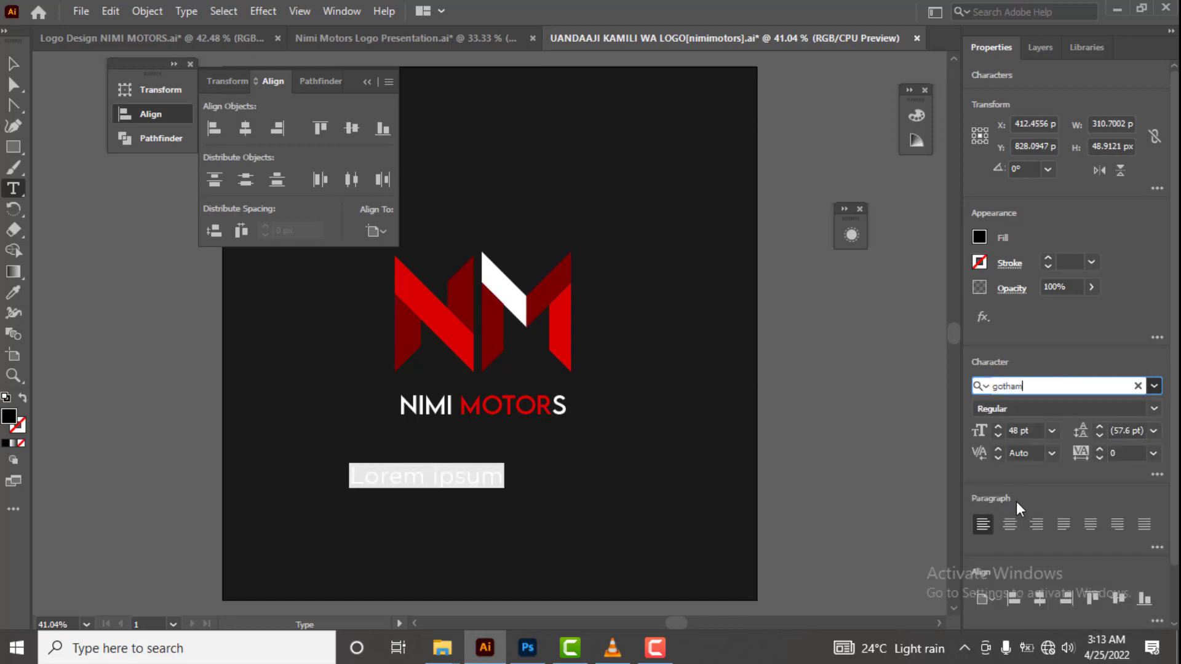
click(1052, 430)
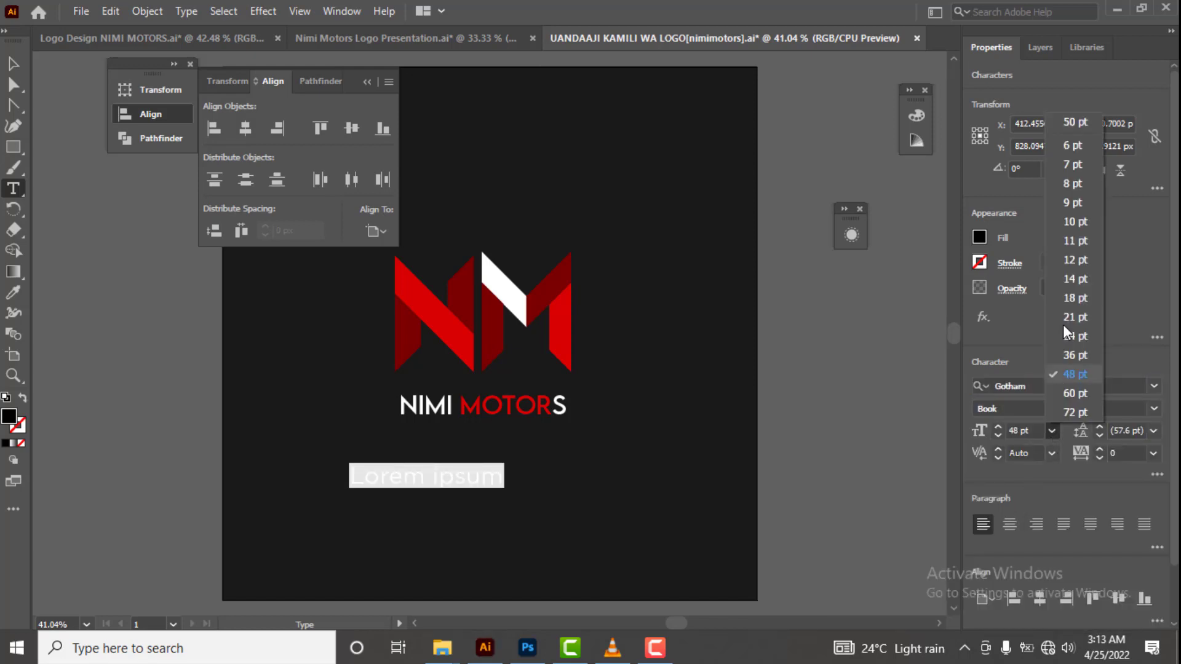
click(1072, 340)
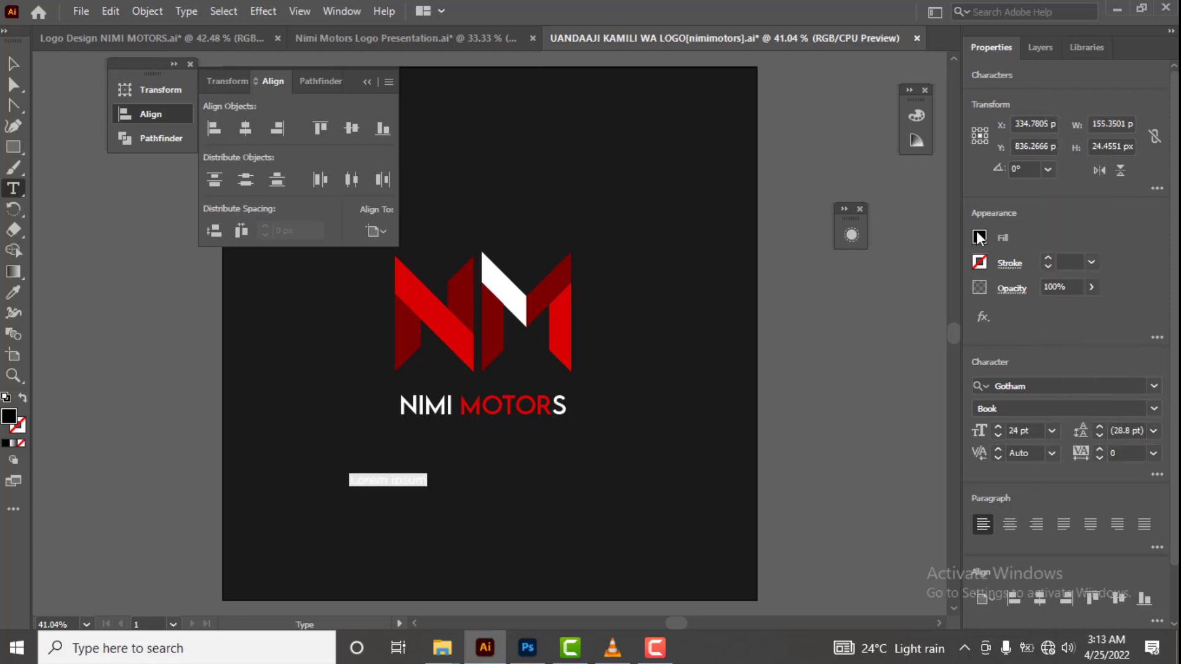
Set the placeholder text's fill colour to grey, hex 666666.
double_click(8, 418)
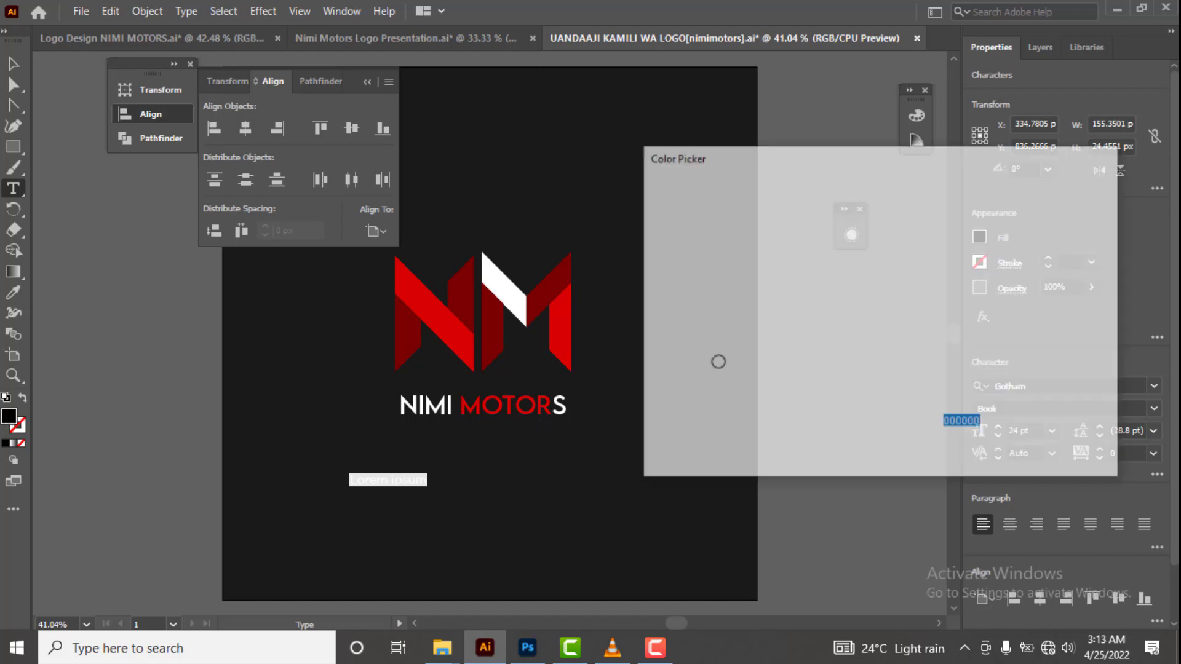
text(66)
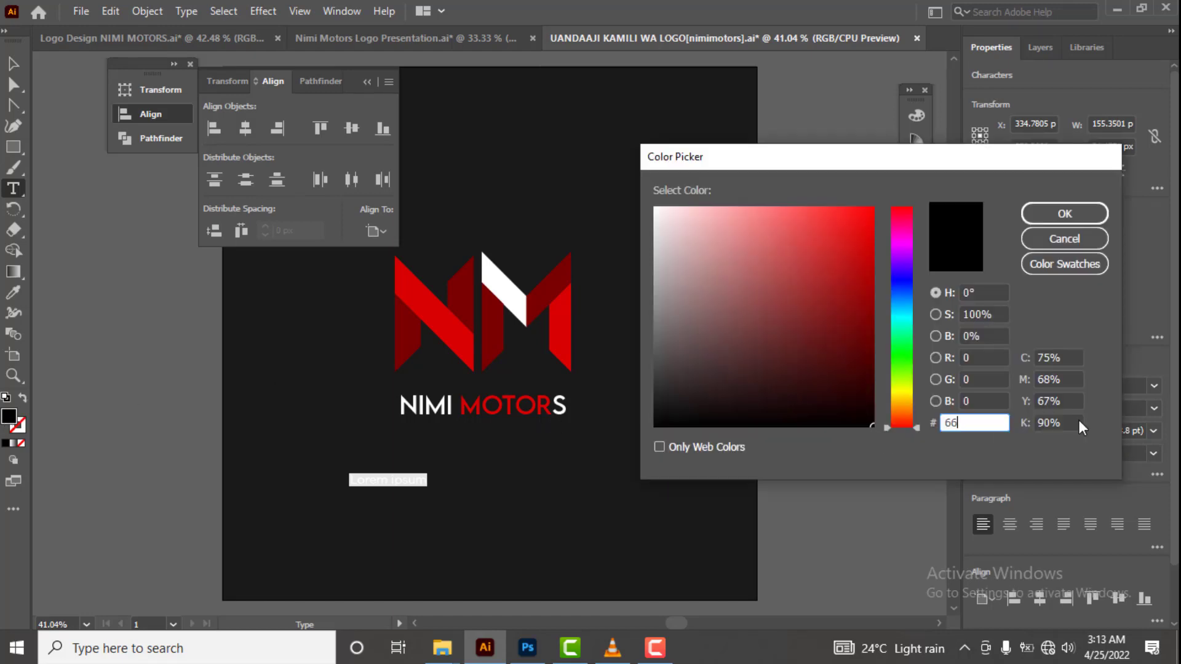
text(6666)
key(Return)
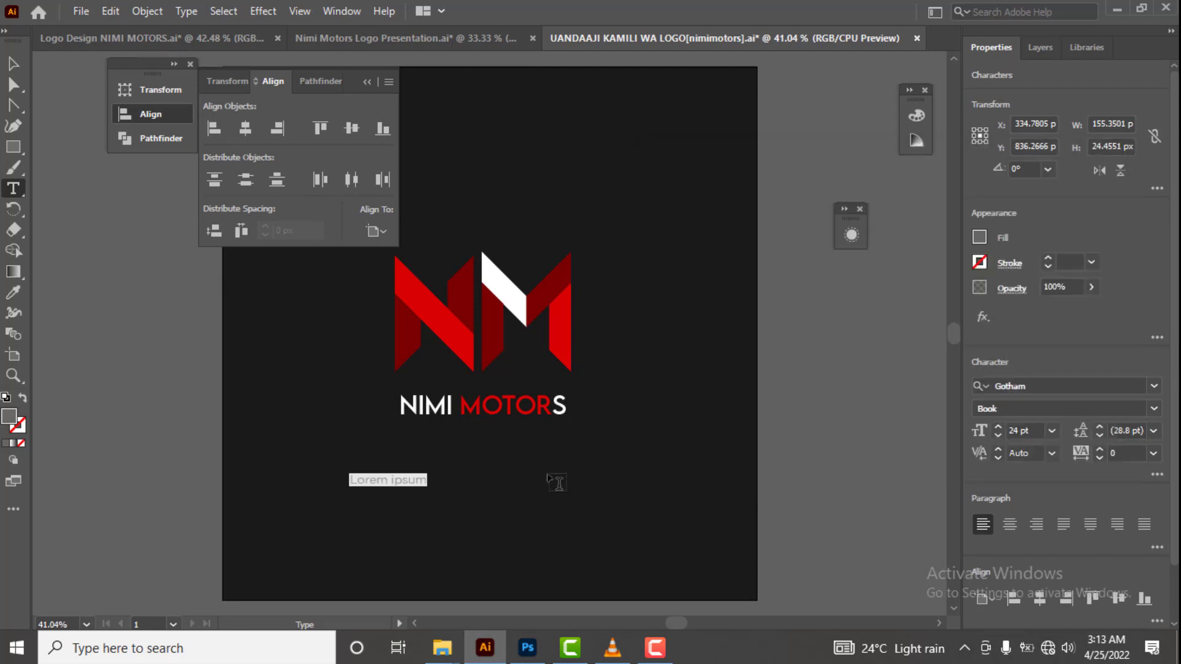
Replace the placeholder text with the quoted tagline "Affordability at your fingertip".
key(BackSpace)
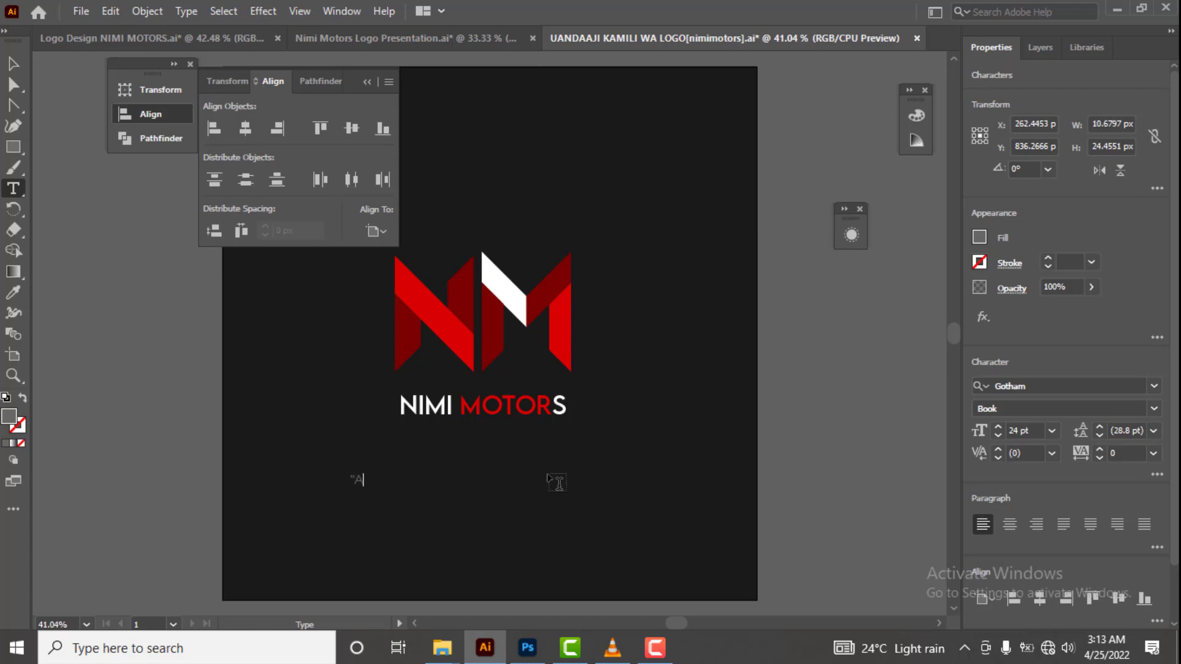
text("Afford)
text(ability at your fingertip”)
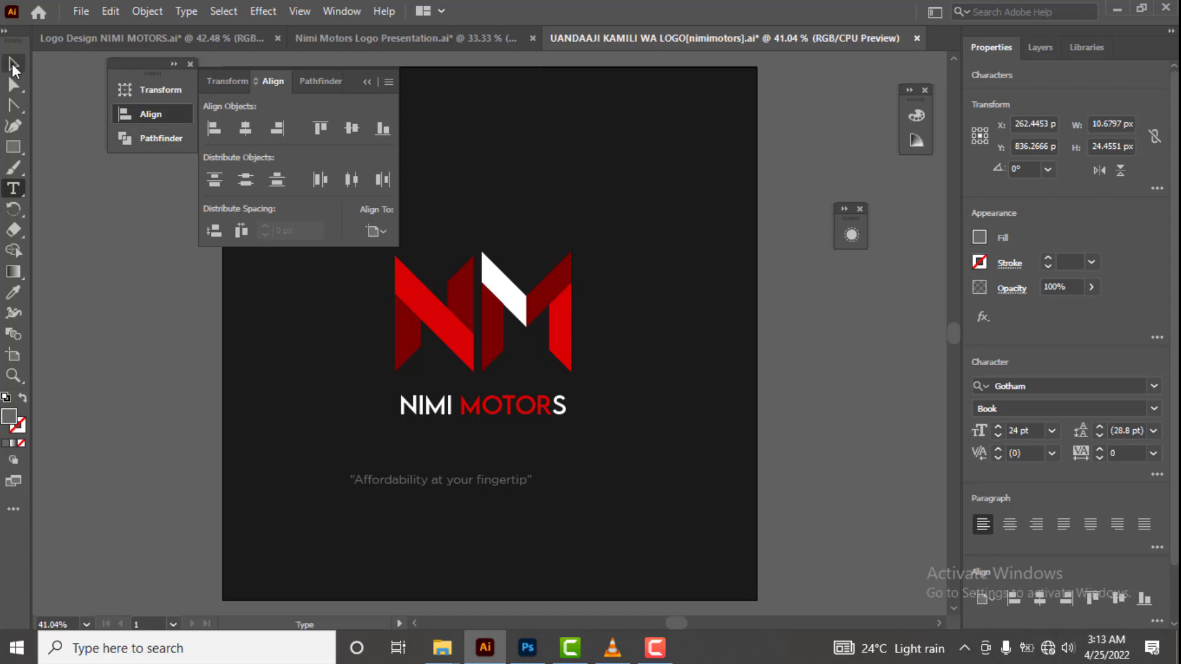
Centre the tagline horizontally on the artboard and move it straight up by 100 px, just beneath the company name.
key(Escape)
click(246, 126)
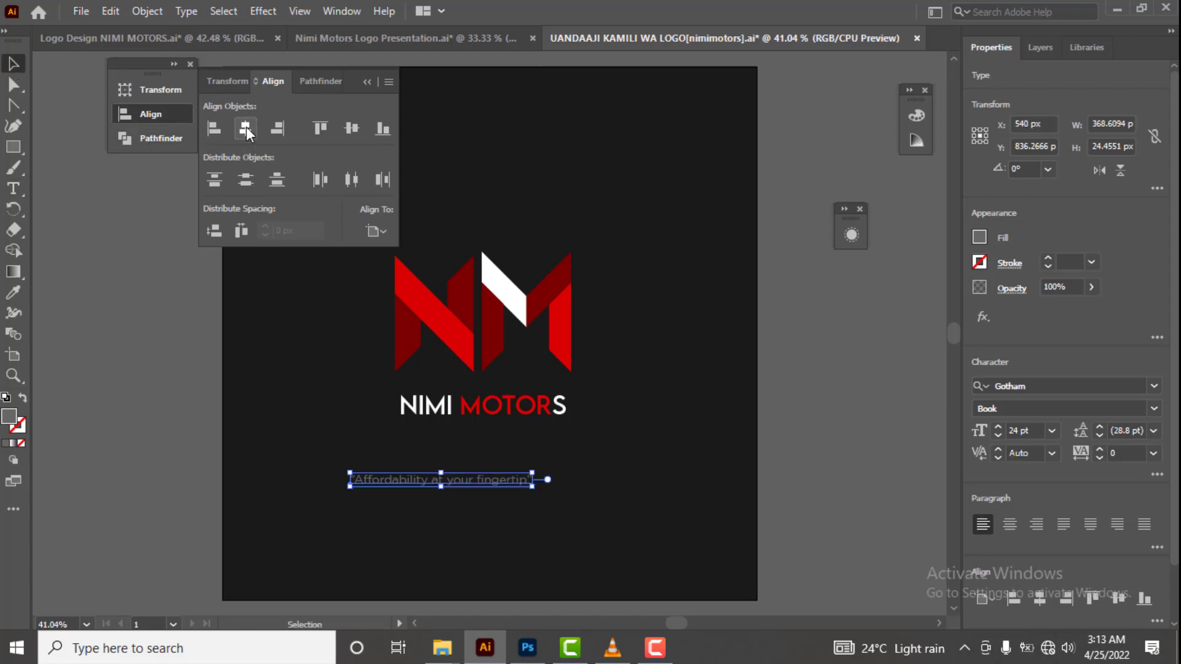
key(shift+Up)
key(shift+Up)
key(shift+Up)
key(shift+Up)
key(shift+Up)
key(shift+Up)
key(shift+Up)
key(shift+Up)
key(shift+Up)
key(shift+Up)
key(shift+Up)
key(shift+Up)
key(shift+Up)
key(shift+Up)
key(shift+Up)
key(shift+Up)
key(shift+Up)
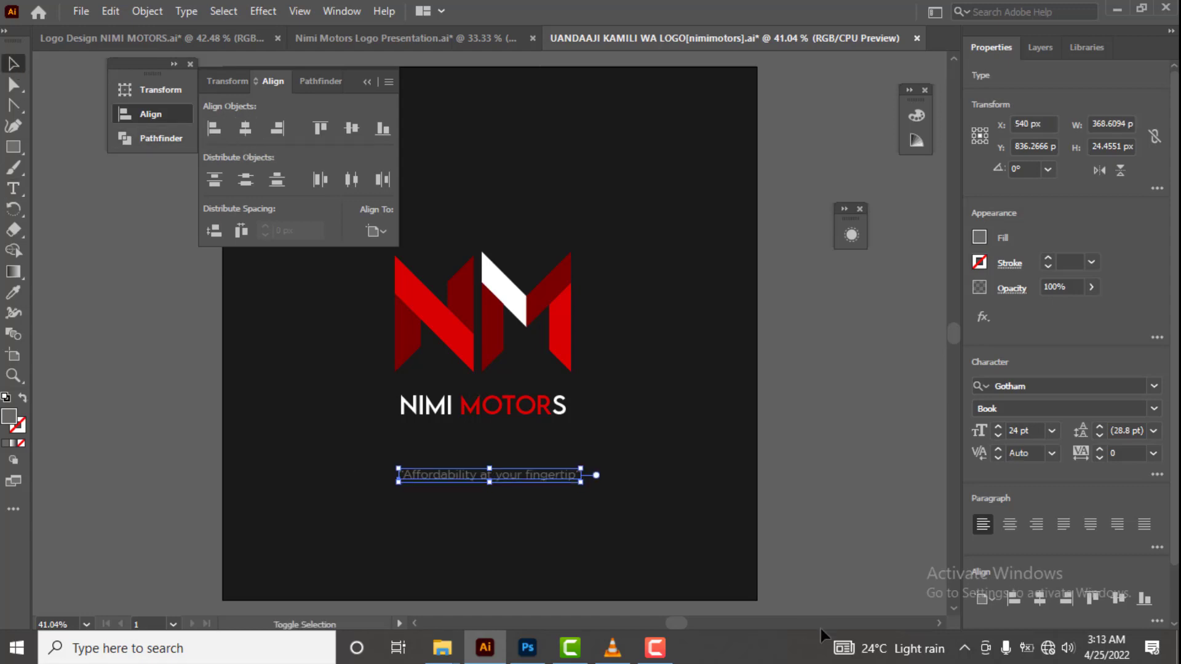
key(shift+Up)
key(shift+Up)
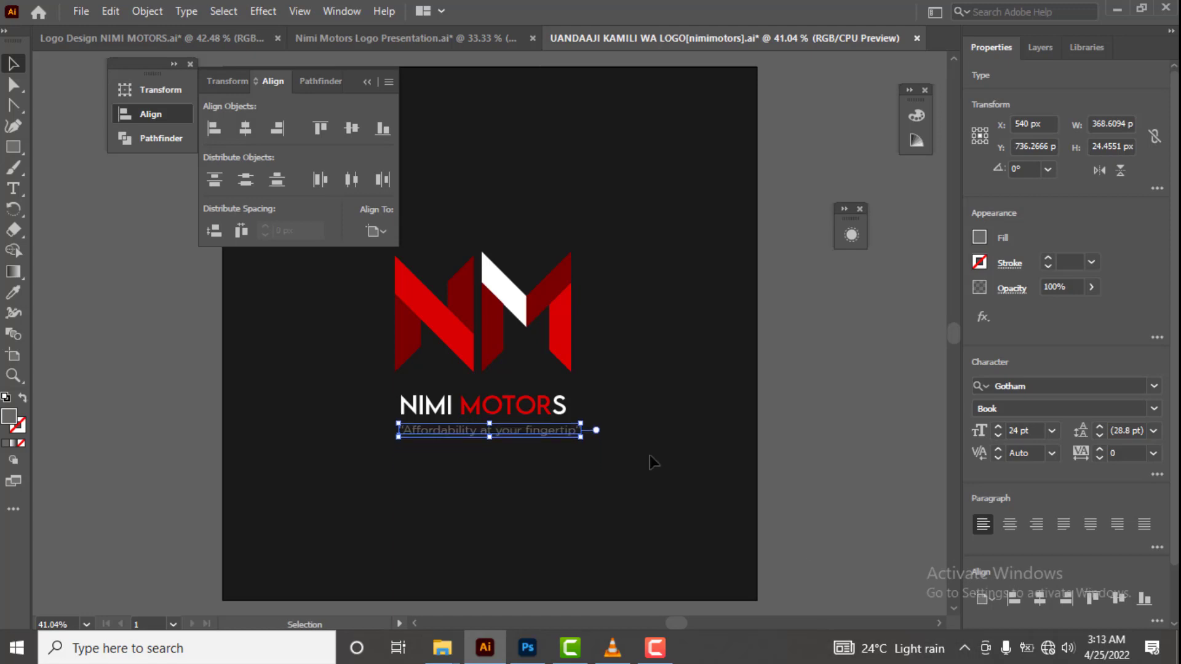
Scale the company name up proportionally to about 53.3 pt and centre it horizontally on the artboard.
click(555, 409)
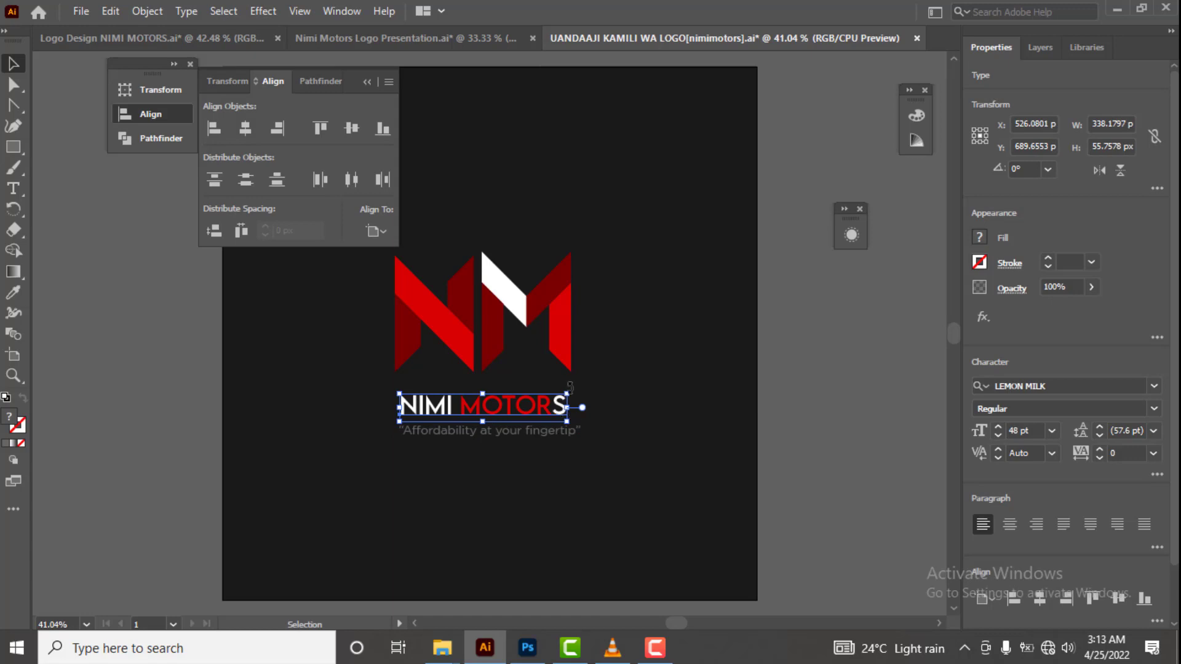
drag(572, 390, 588, 380)
click(253, 126)
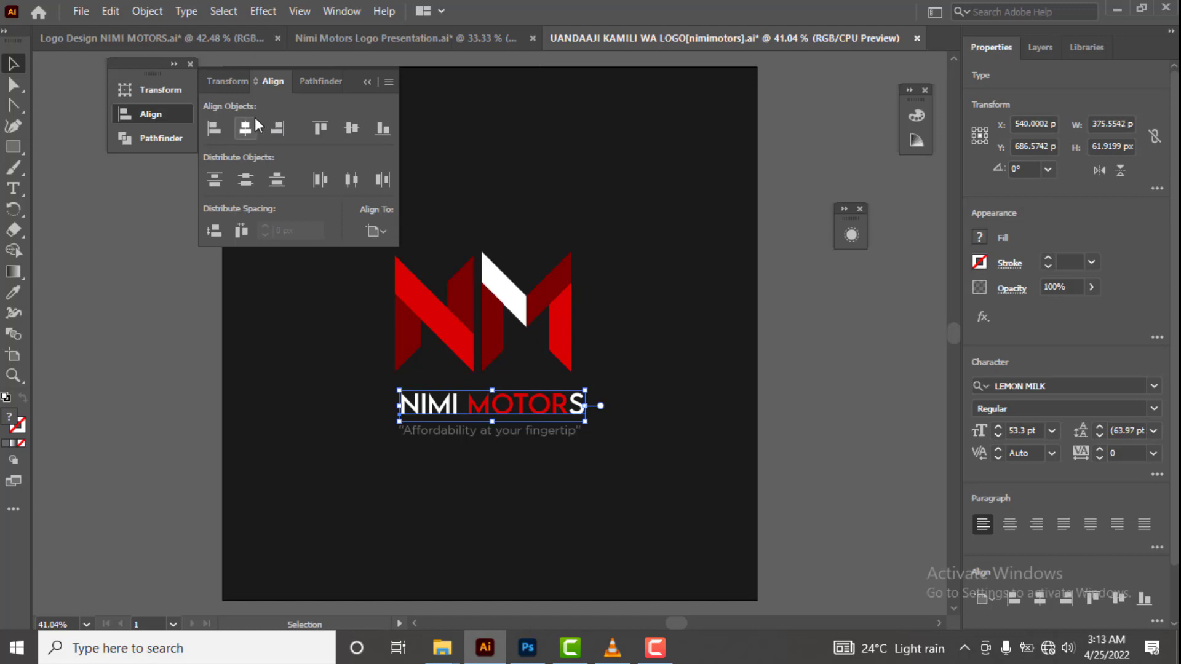
Move the tagline straight down by 20 px to widen its gap to the company name, then deselect it.
click(449, 438)
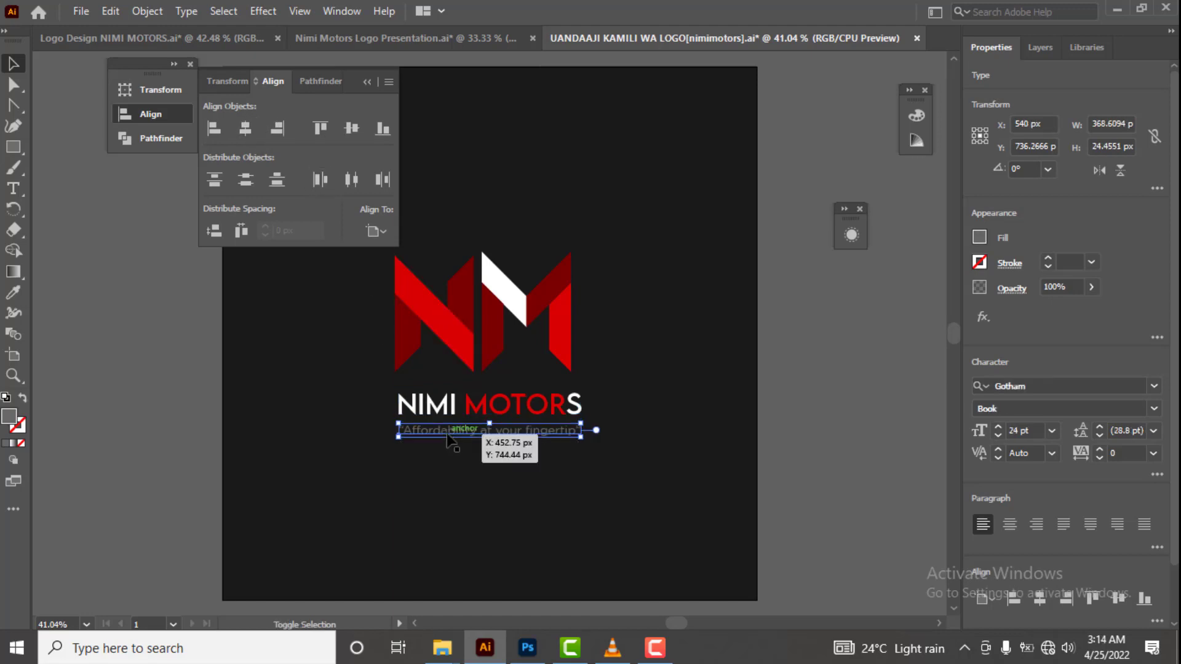
key(shift+Down)
key(shift+Down)
key(shift+Down)
key(shift+Up)
key(shift+Up)
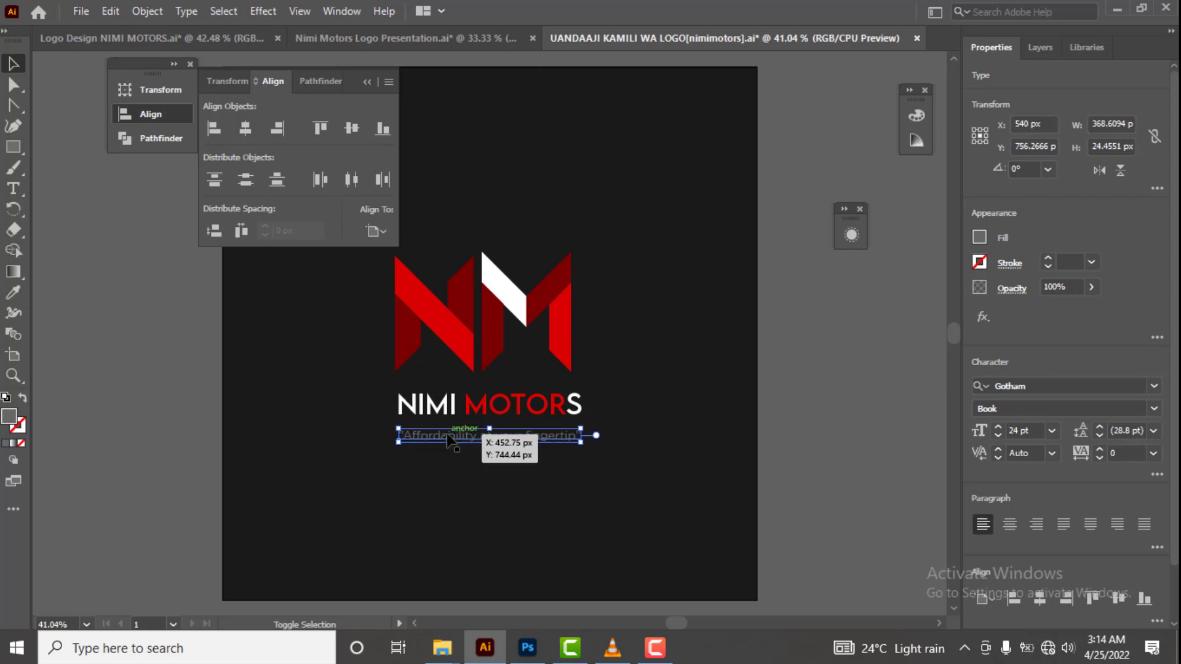
click(617, 383)
click(366, 81)
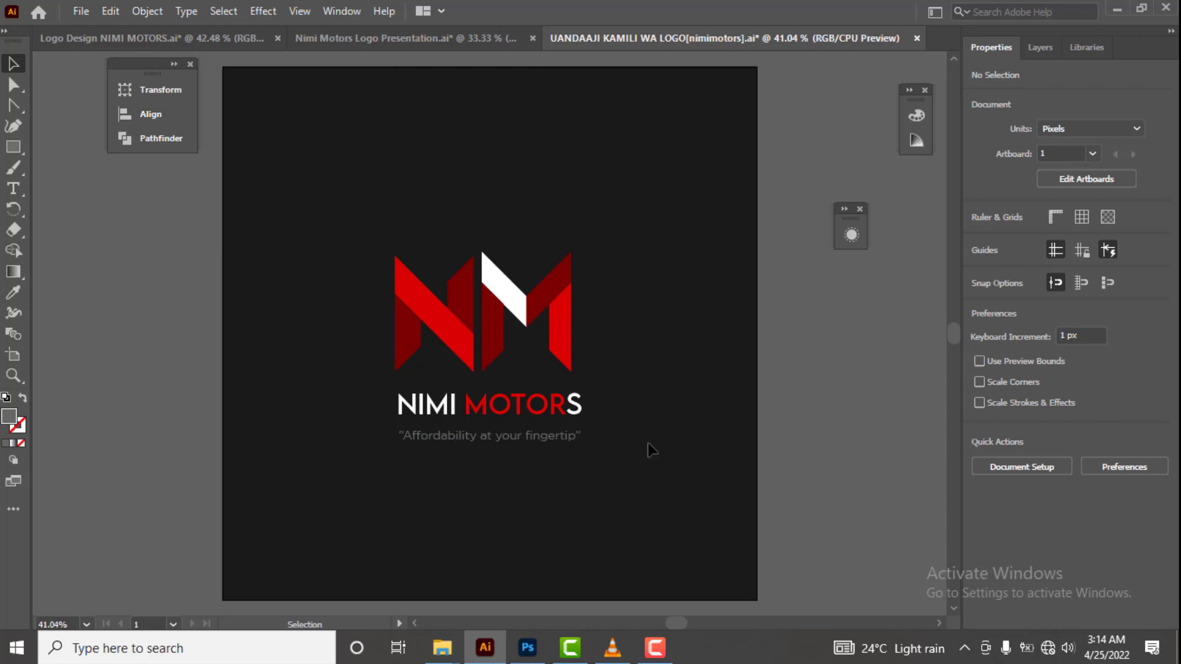
Examine the finished logo at several magnifications, checking the balance of the NM monogram, company name and tagline.
key(ctrl+minus)
key(ctrl+minus)
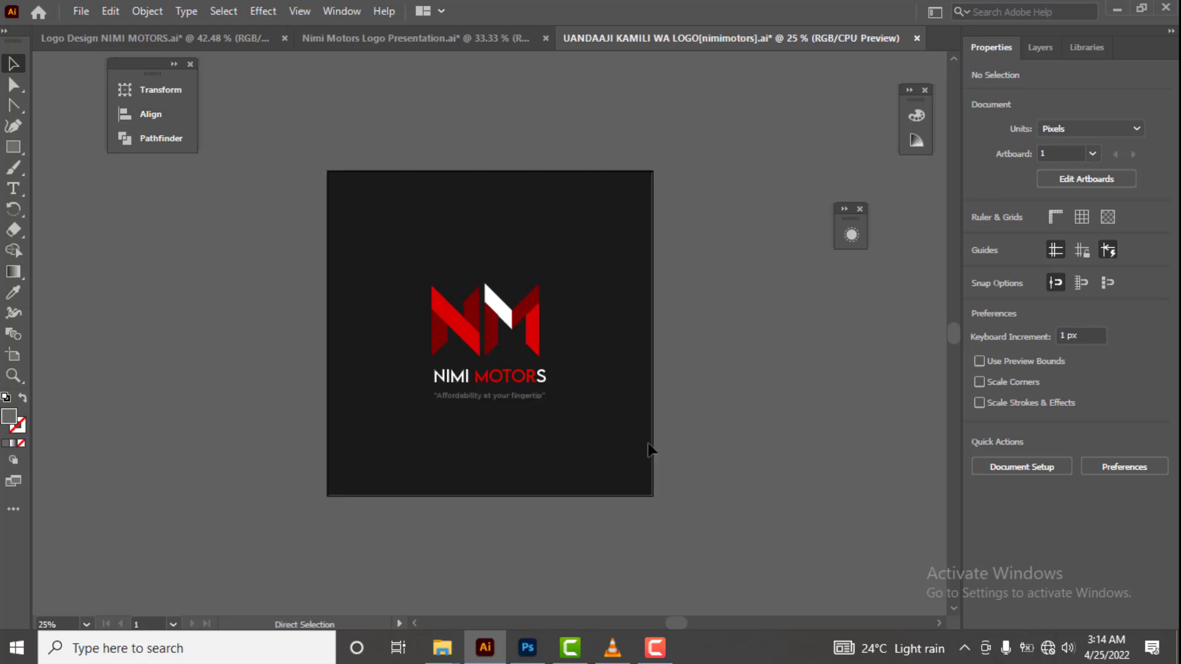
key(ctrl+plus)
key(ctrl+plus)
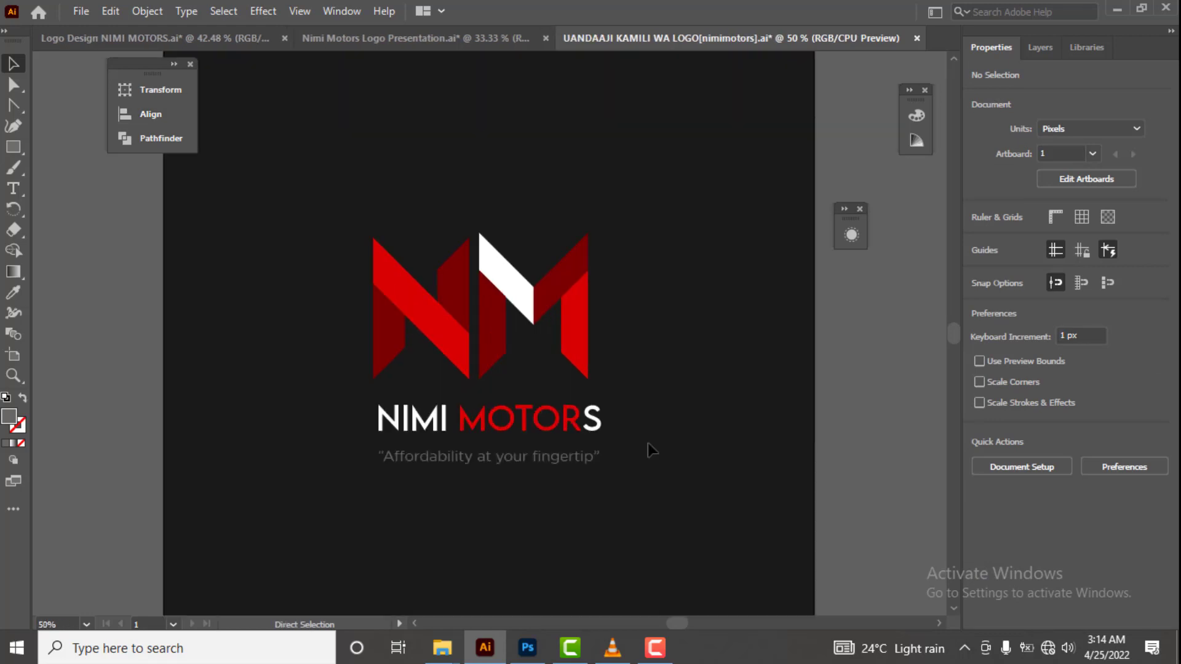
key(ctrl+minus)
key(ctrl+minus)
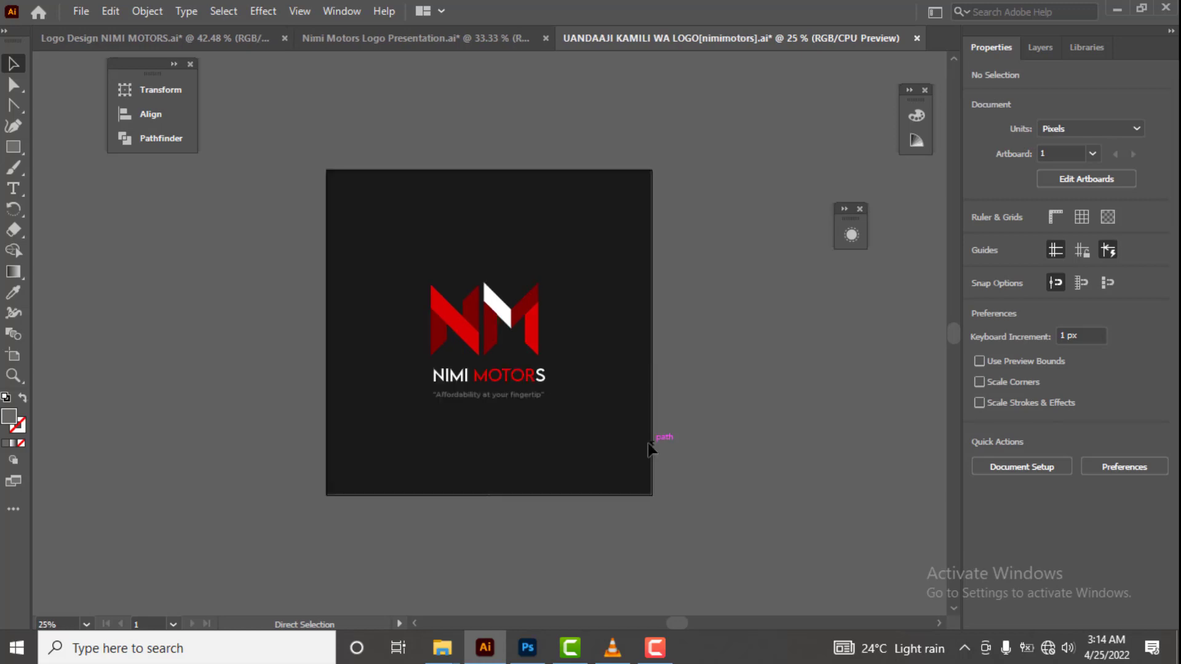
key(ctrl+0)
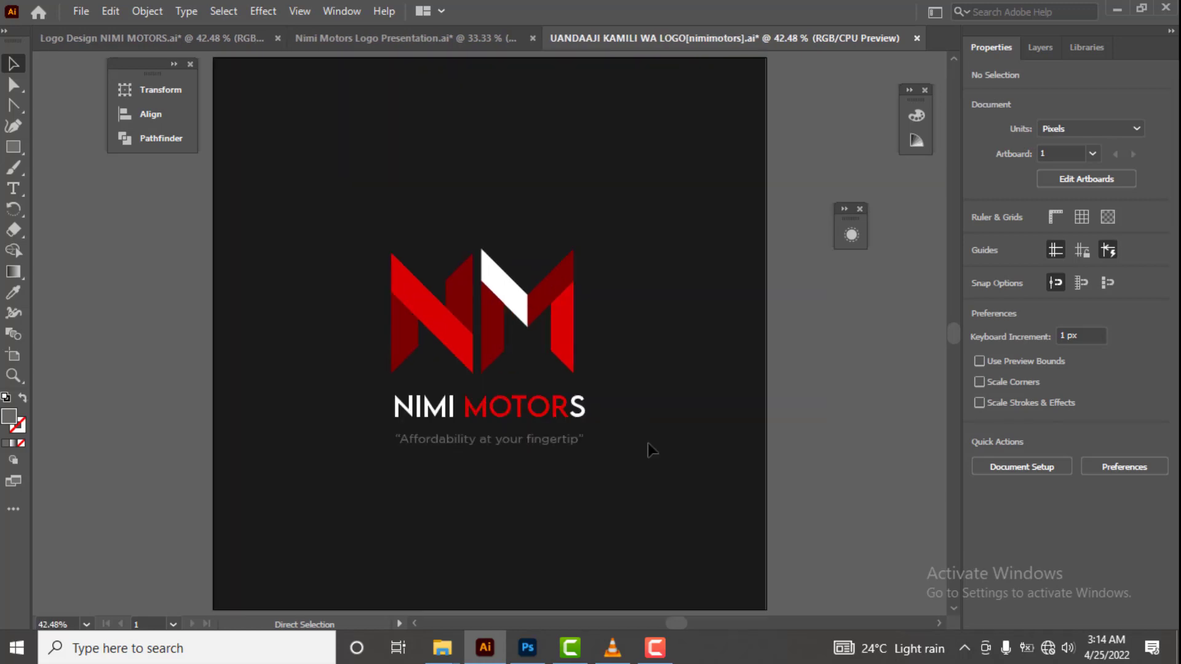
key(ctrl+minus)
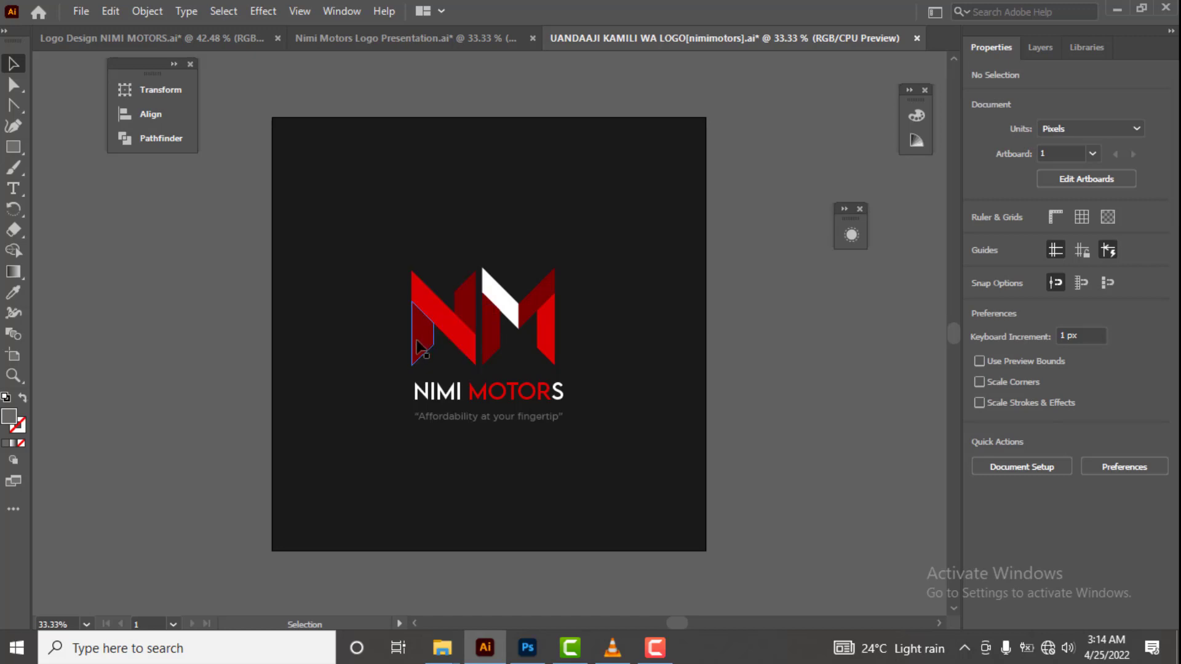
drag(452, 286, 453, 287)
click(537, 331)
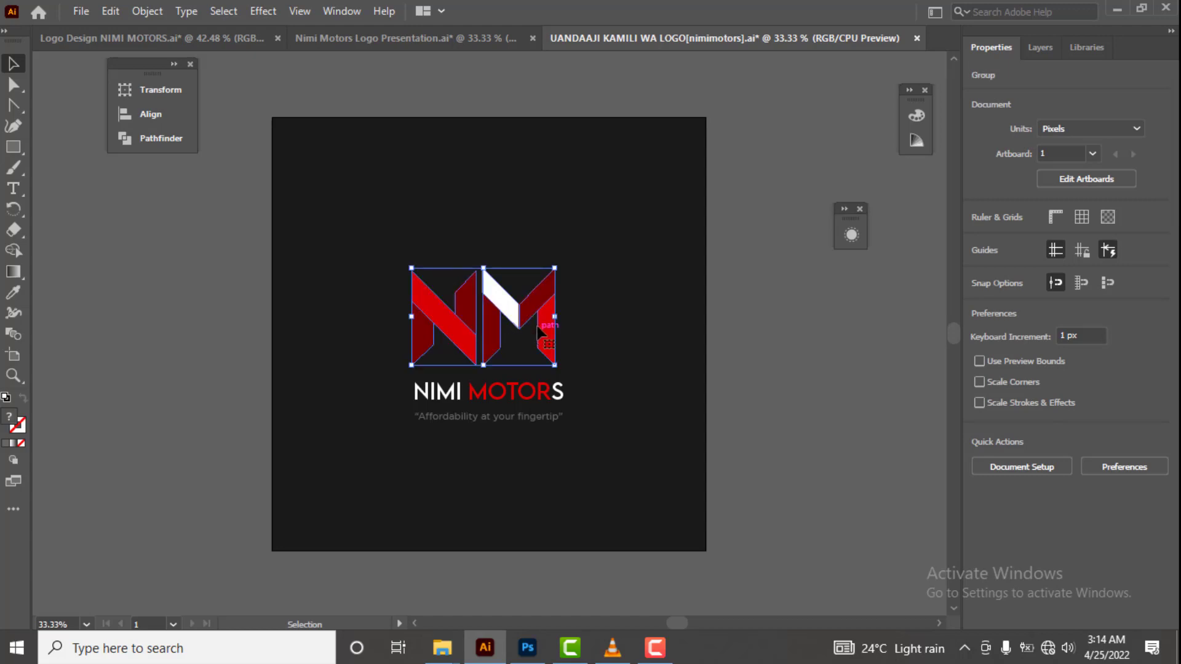
click(526, 210)
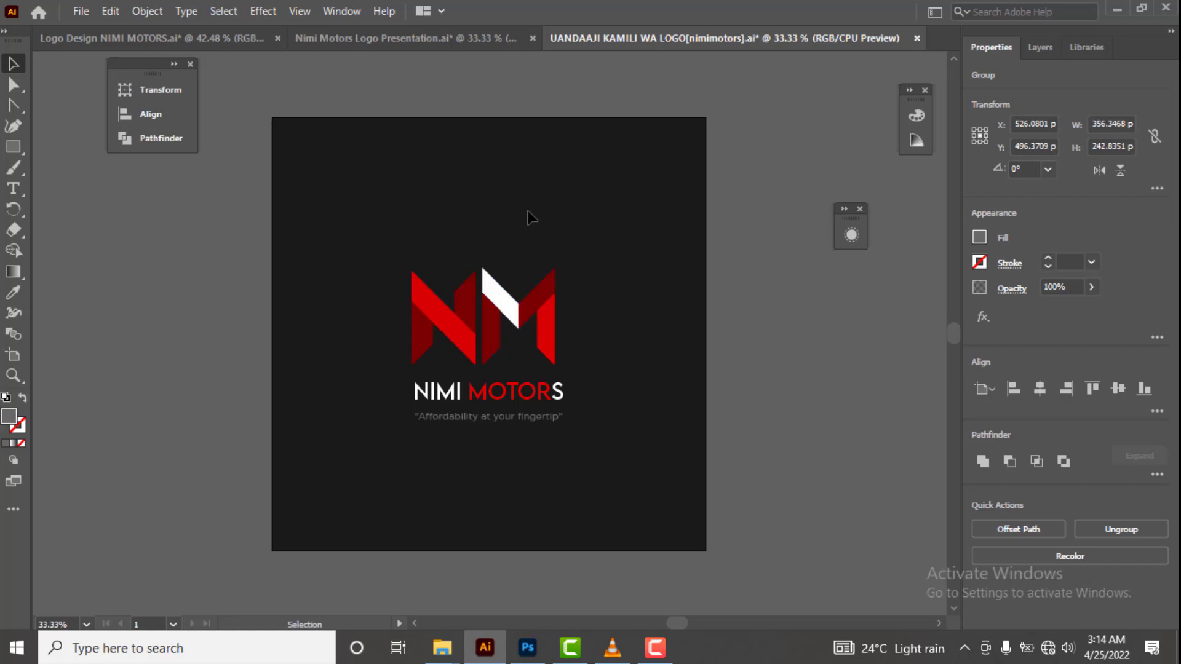